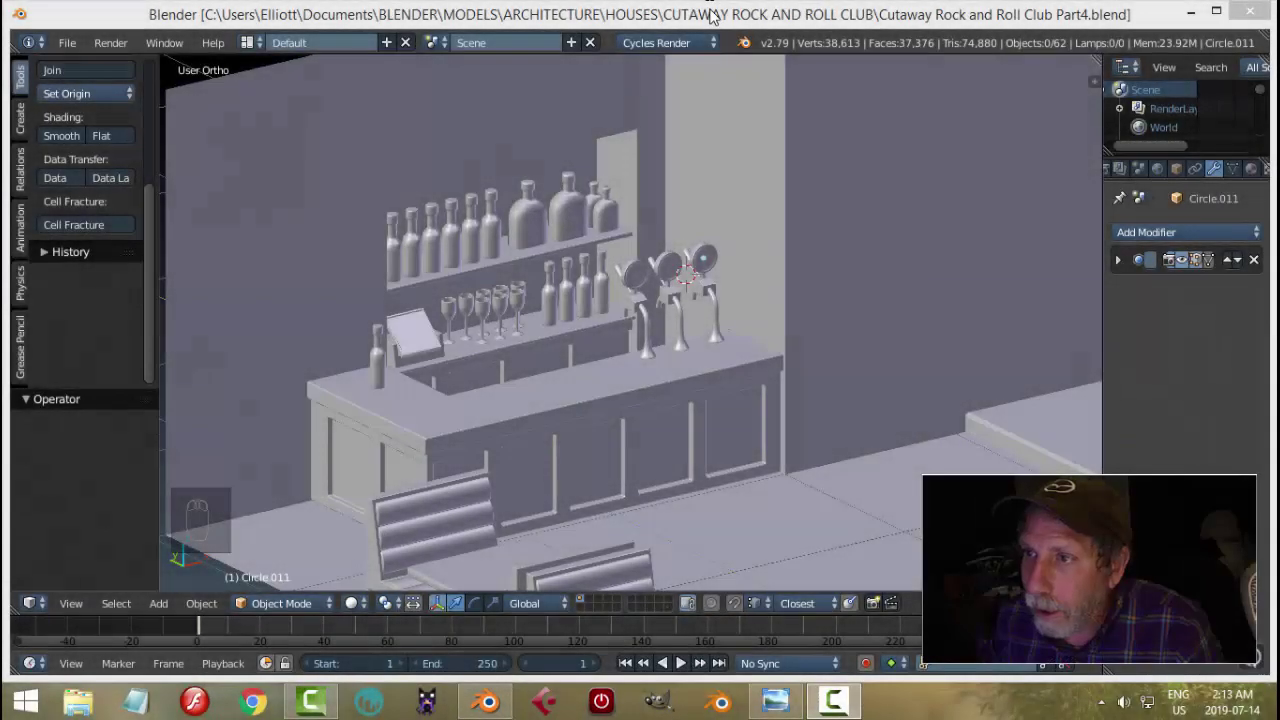
Snap the 3D cursor to the bar counter's top face at its front corner and return to Object Mode.
{"action": "middle_click_drag", "start_coordinate": [690, 303], "coordinate": [473, 376]}
{"action": "right_click", "coordinate": [486, 382]}
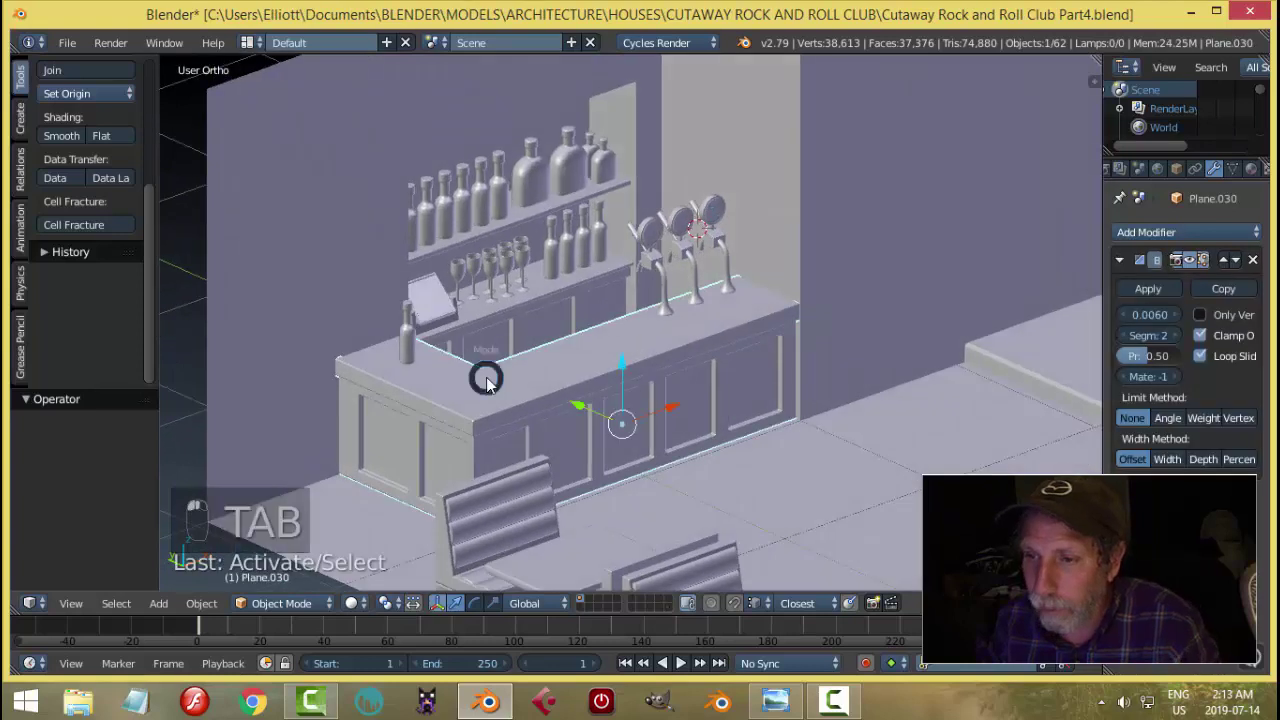
{"action": "key", "text": "Tab"}
{"action": "key", "text": "ctrl+Tab"}
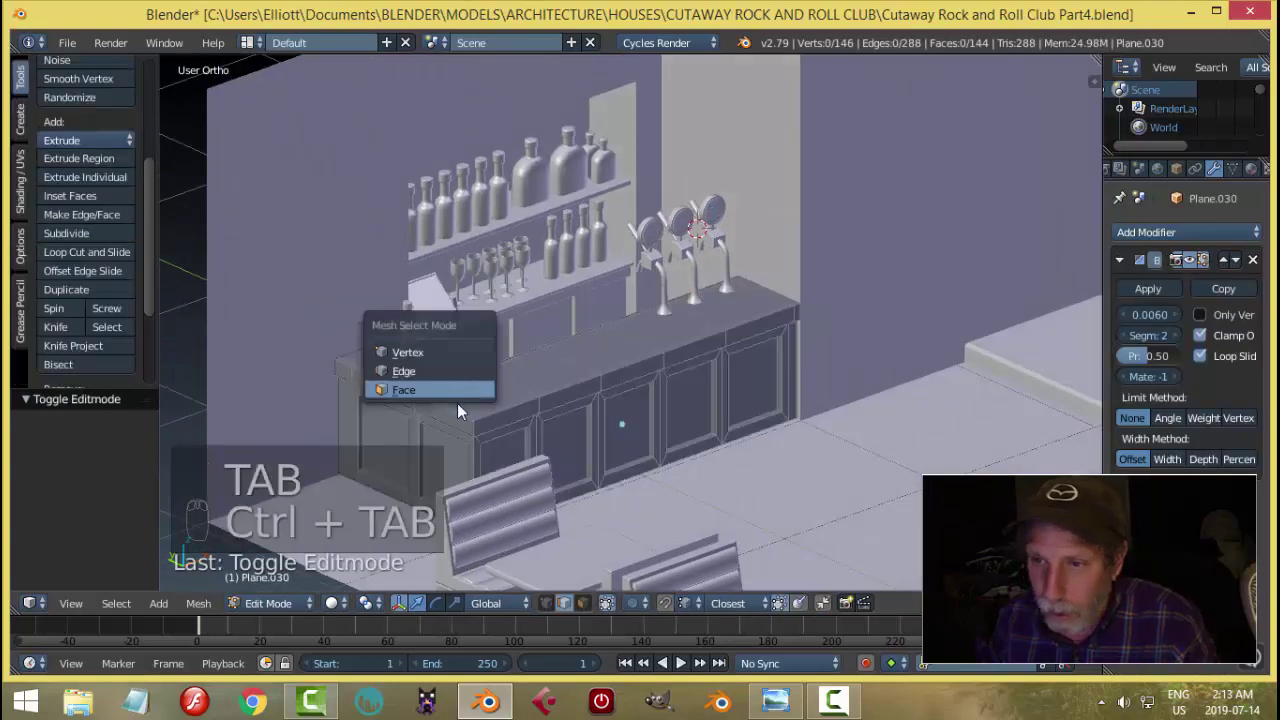
{"action": "left_click", "coordinate": [460, 392]}
{"action": "right_click", "coordinate": [475, 392]}
{"action": "key", "text": "shift+s"}
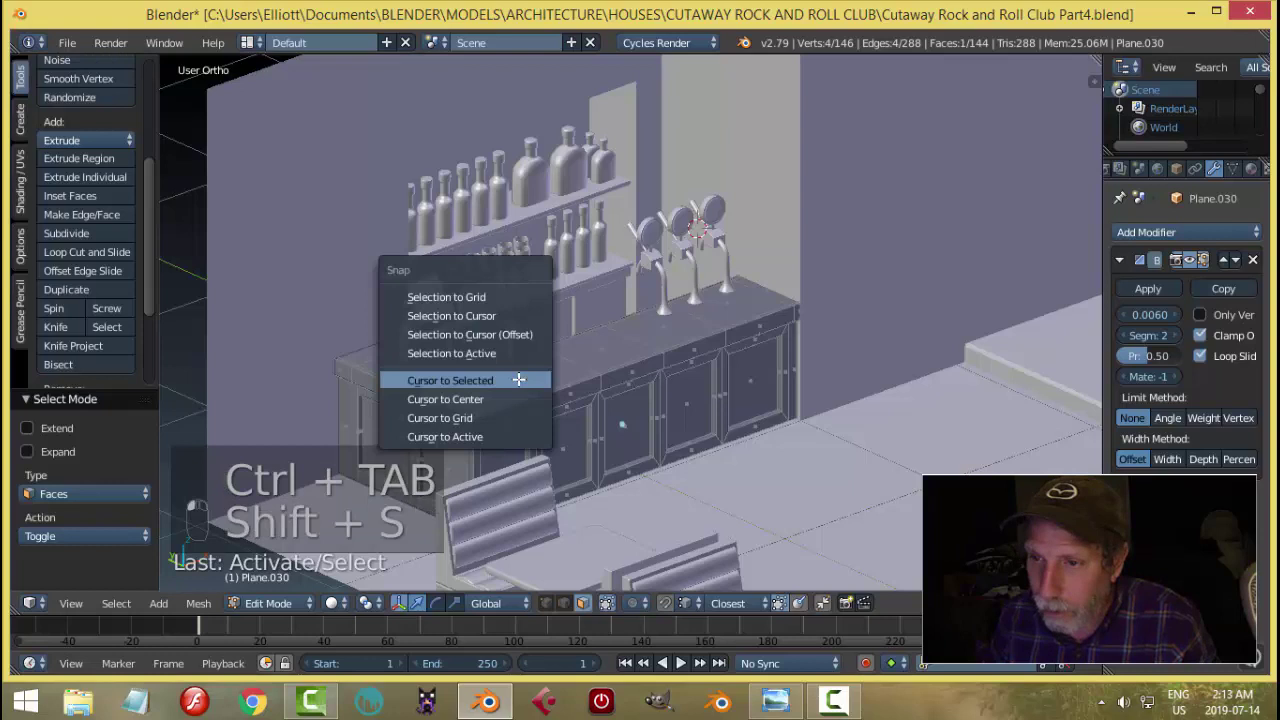
{"action": "left_click", "coordinate": [518, 379]}
{"action": "key", "text": "a"}
{"action": "key", "text": "Tab"}
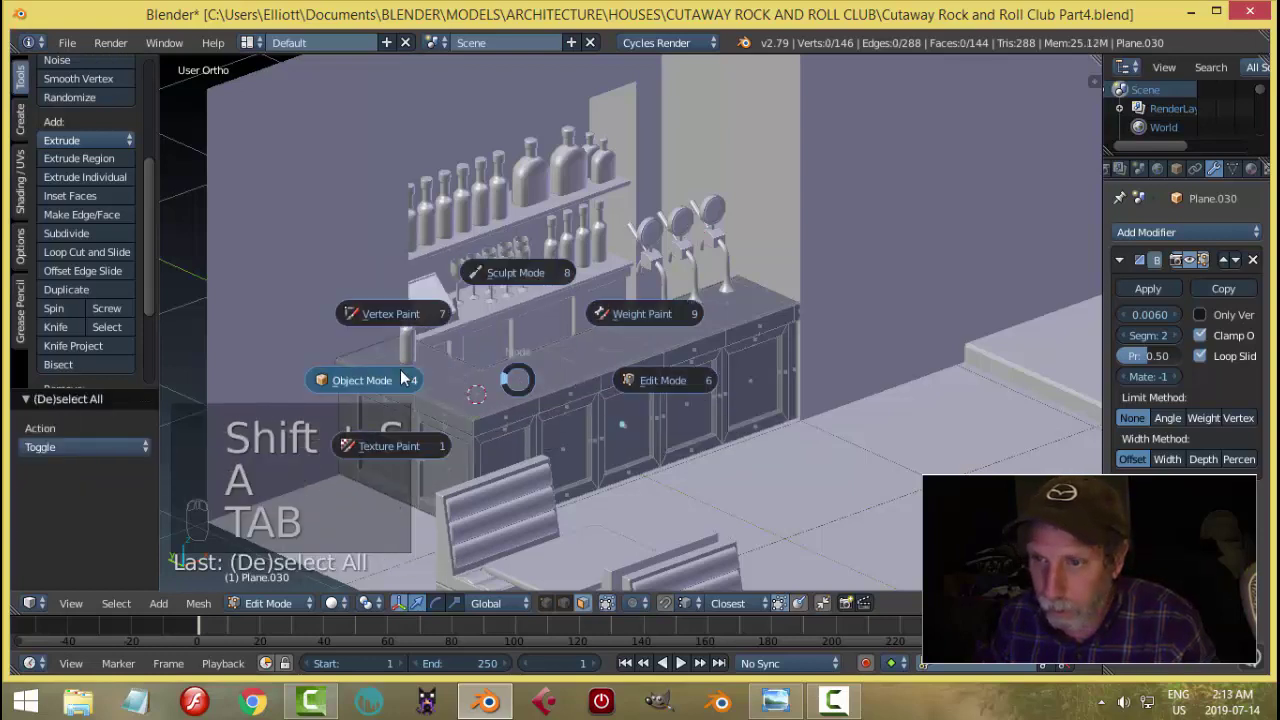
Add a mesh circle with 16 vertices at the 3D cursor on the counter.
{"action": "key", "text": "shift+a"}
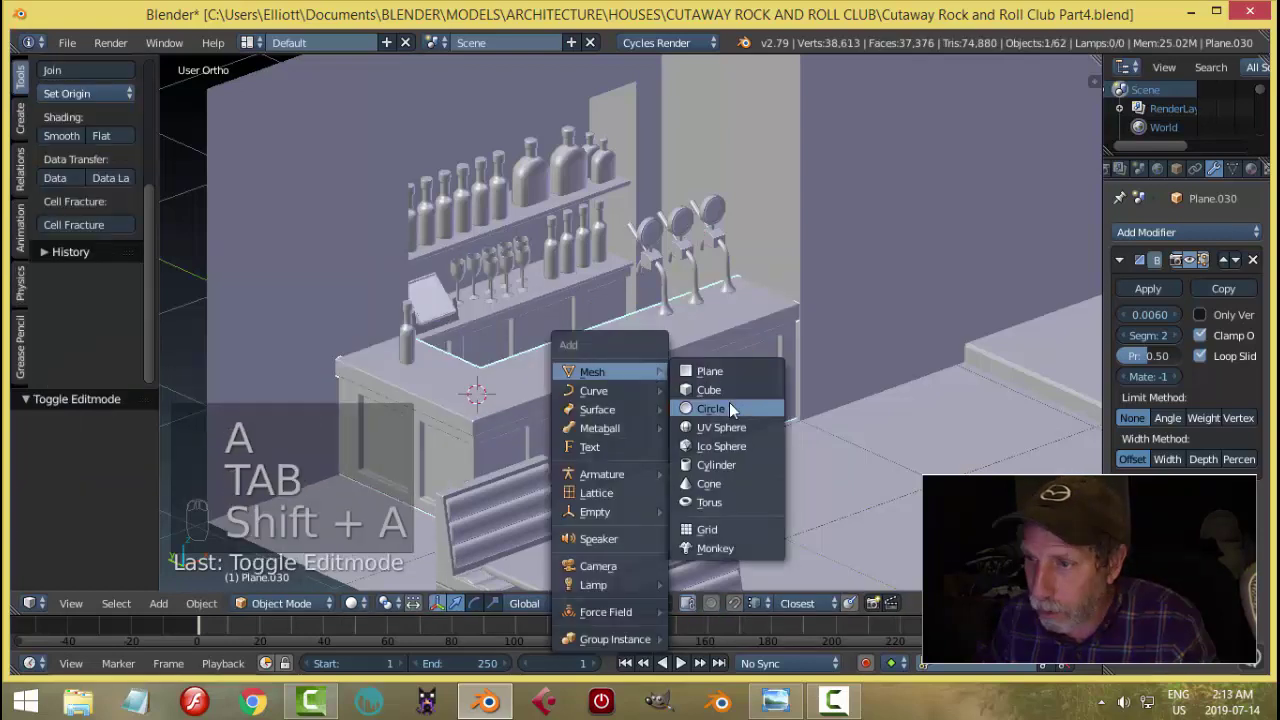
{"action": "left_click", "coordinate": [729, 405]}
{"action": "left_click", "coordinate": [76, 447]}
{"action": "type", "text": "16"}
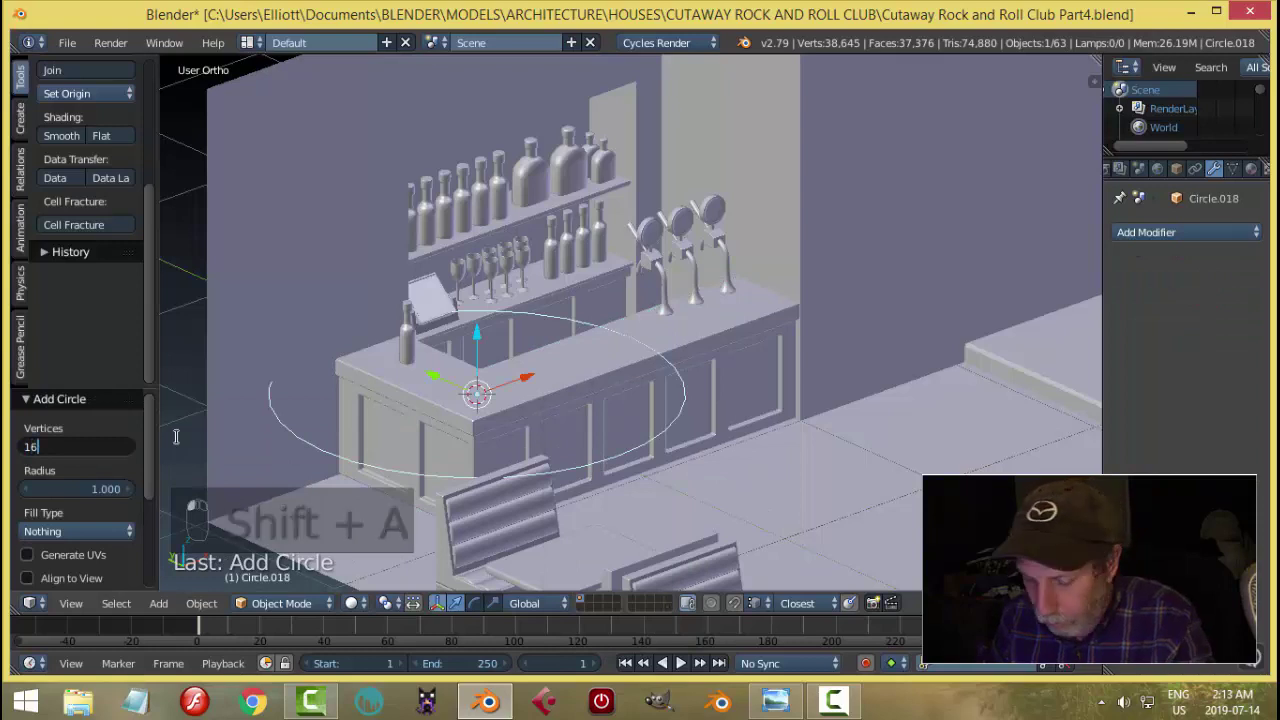
{"action": "key", "text": "Return"}
Scale the circle's geometry down by a factor of about 0.125 in Edit Mode.
{"action": "key", "text": "Tab"}
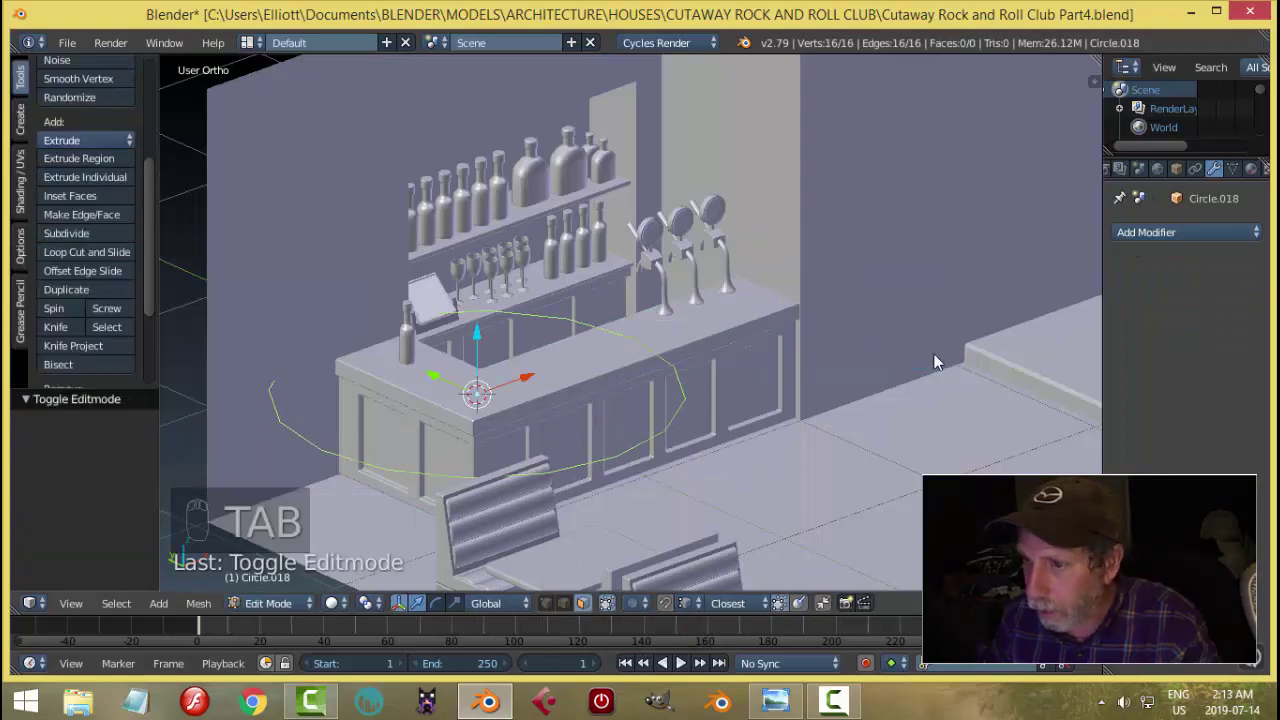
{"action": "key", "text": "s"}
{"action": "left_click", "coordinate": [534, 388]}
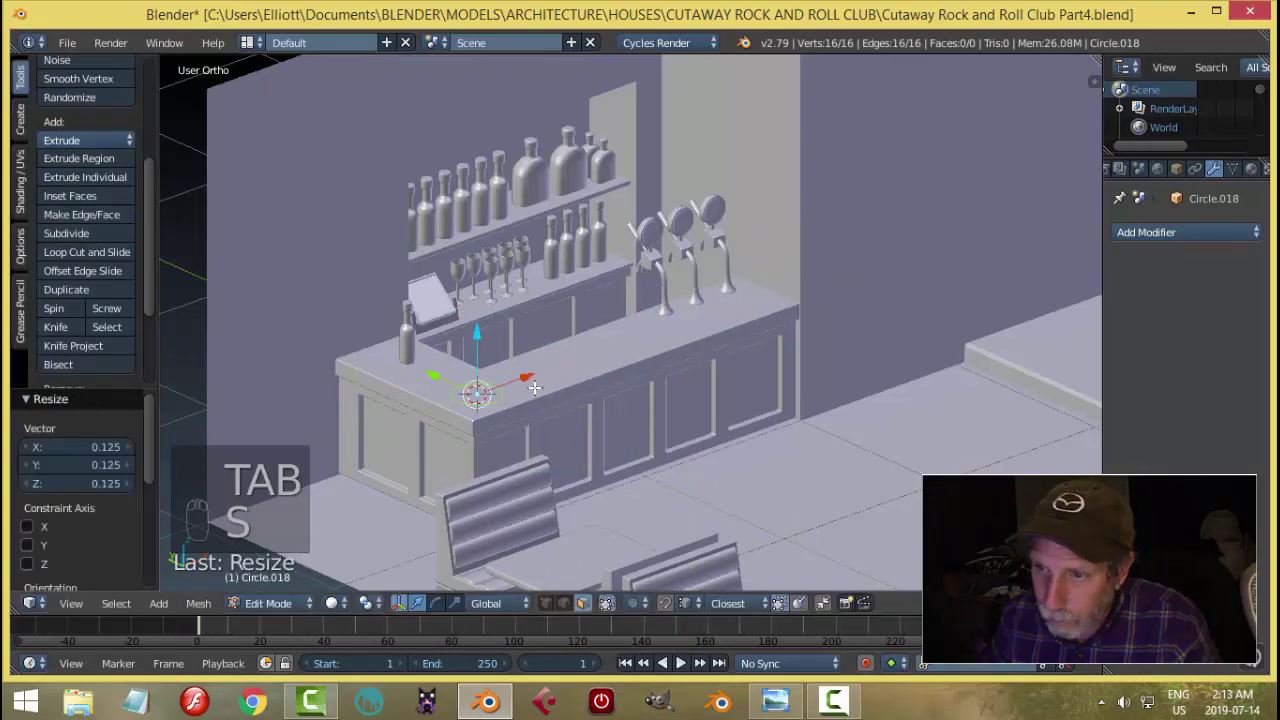
Switch to edge selection and scale the circle down further by a factor of about 0.63.
{"action": "key", "text": "KP_Decimal"}
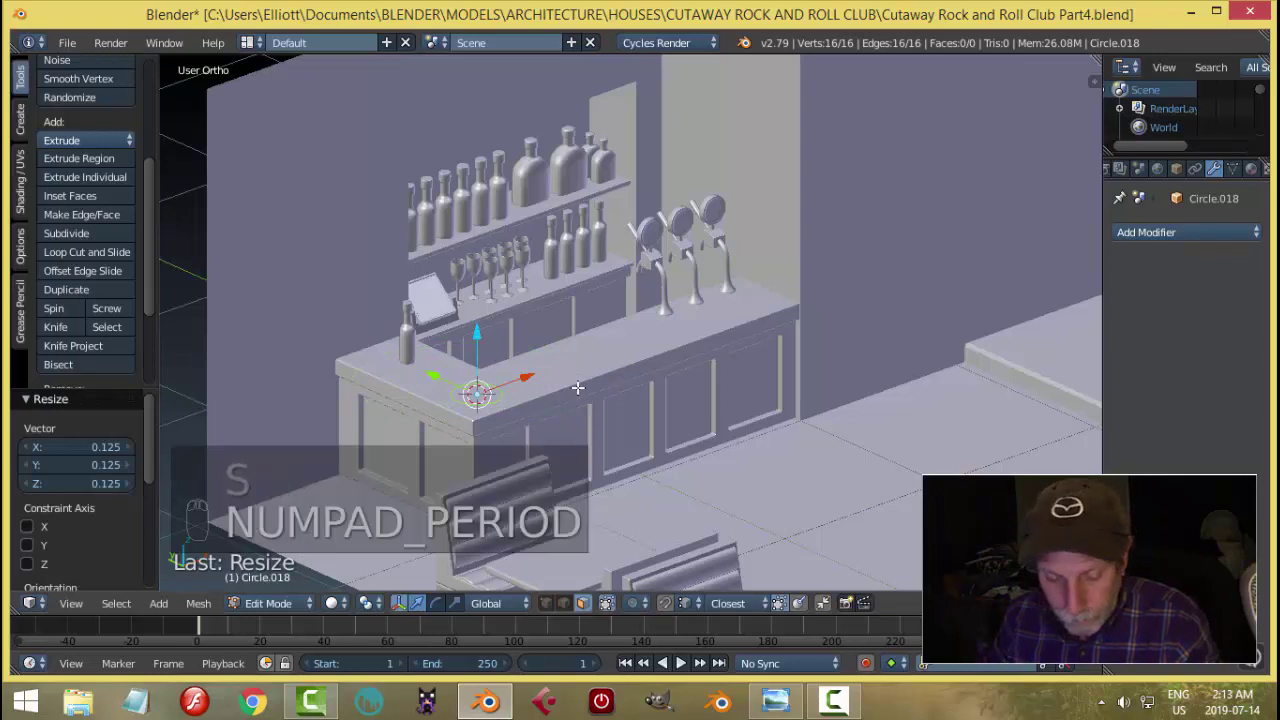
{"action": "key", "text": "ctrl+Tab"}
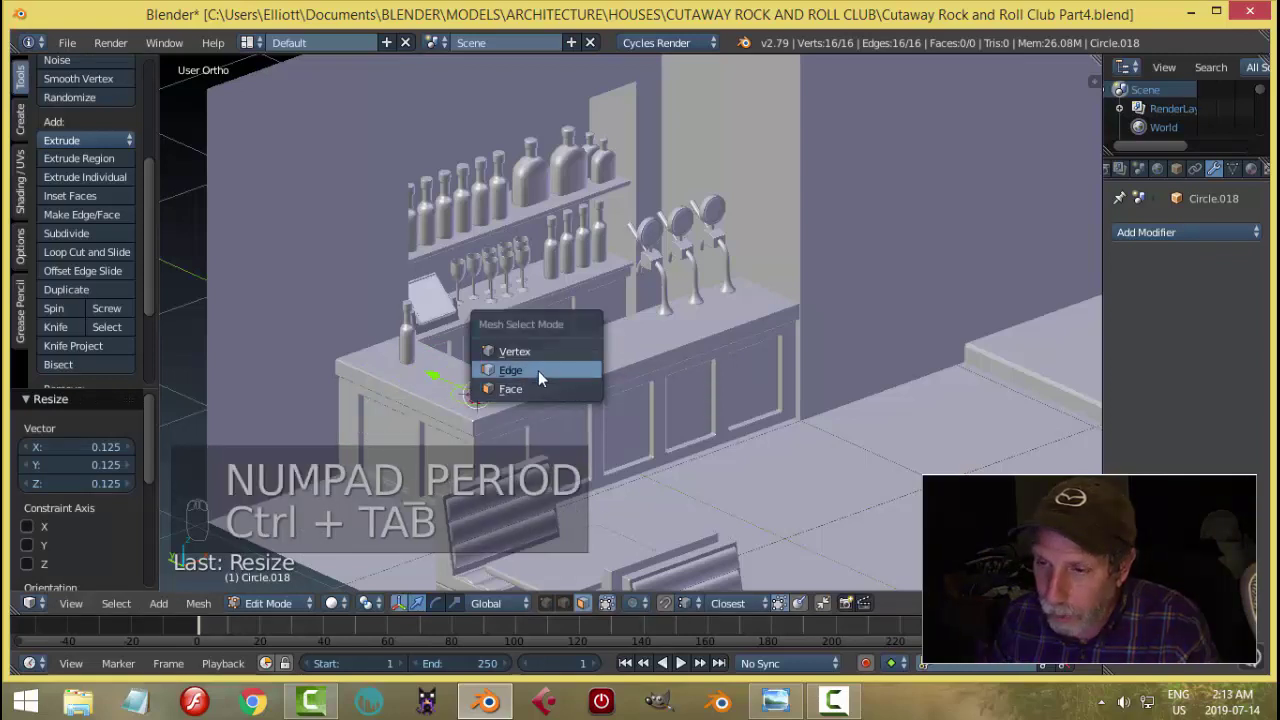
{"action": "left_click", "coordinate": [538, 370]}
{"action": "scroll", "coordinate": [455, 439], "scroll_direction": "up", "scroll_amount": 2}
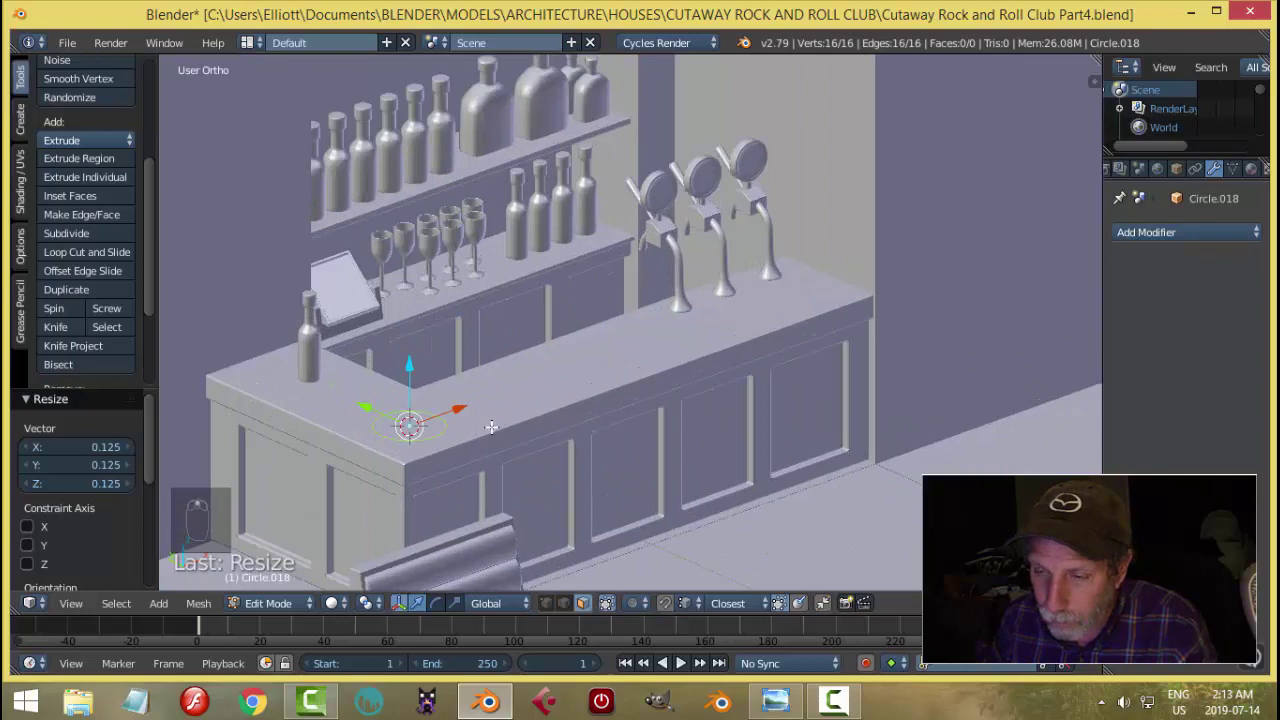
{"action": "middle_click_drag", "start_coordinate": [480, 430], "coordinate": [578, 315], "text": "shift"}
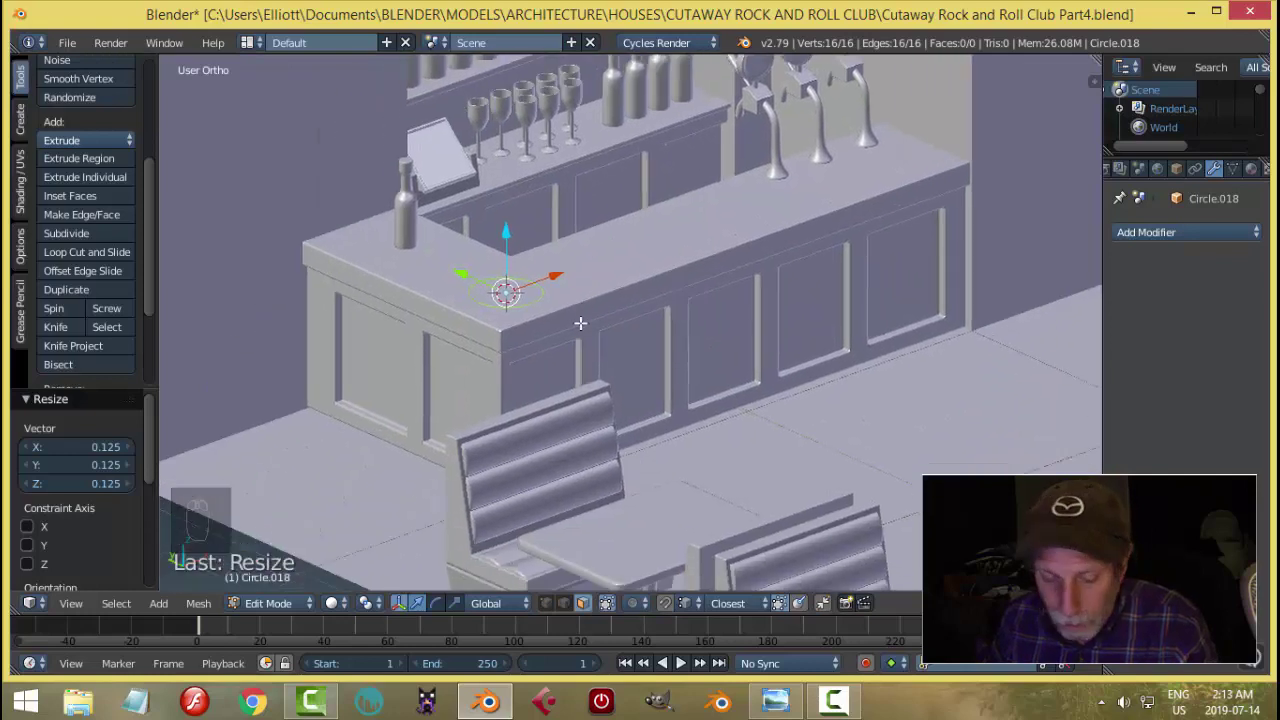
{"action": "key", "text": "ctrl+Tab"}
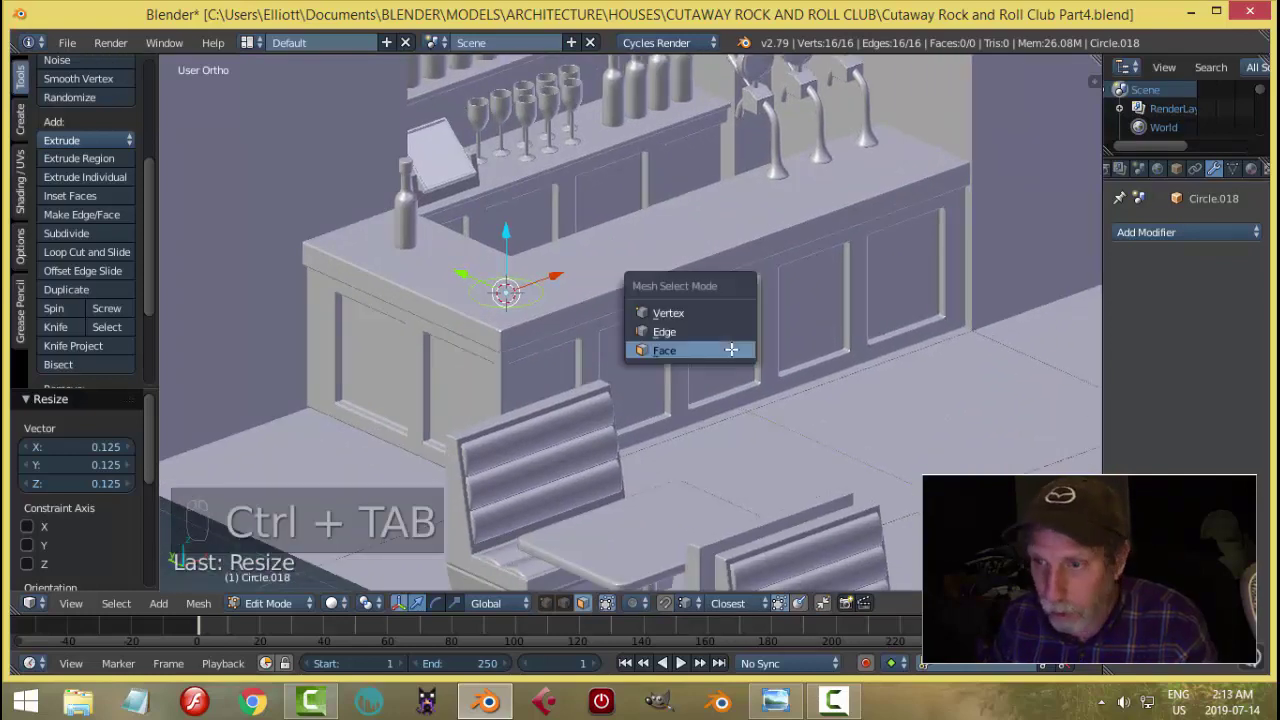
{"action": "left_click", "coordinate": [712, 323]}
{"action": "key", "text": "KP_Decimal"}
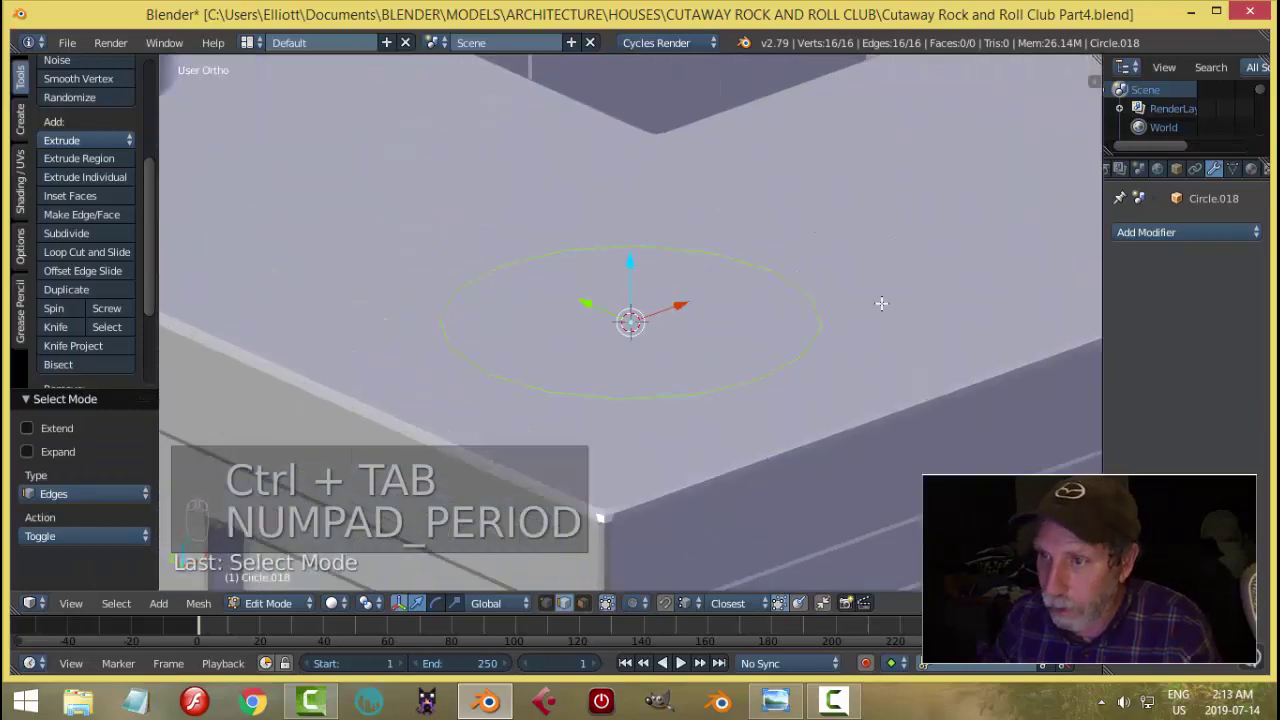
{"action": "key", "text": "s"}
{"action": "left_click", "coordinate": [870, 304]}
Extrude the circle upward along Z by about 0.029 to form the ashtray's wall.
{"action": "scroll", "coordinate": [789, 311], "scroll_direction": "down", "scroll_amount": 4}
{"action": "middle_click_drag", "start_coordinate": [789, 311], "coordinate": [684, 353]}
{"action": "scroll", "coordinate": [706, 354], "scroll_direction": "up", "scroll_amount": 3}
{"action": "middle_click_drag", "start_coordinate": [774, 336], "coordinate": [660, 307], "text": "shift"}
{"action": "scroll", "coordinate": [661, 332], "scroll_direction": "up", "scroll_amount": 1}
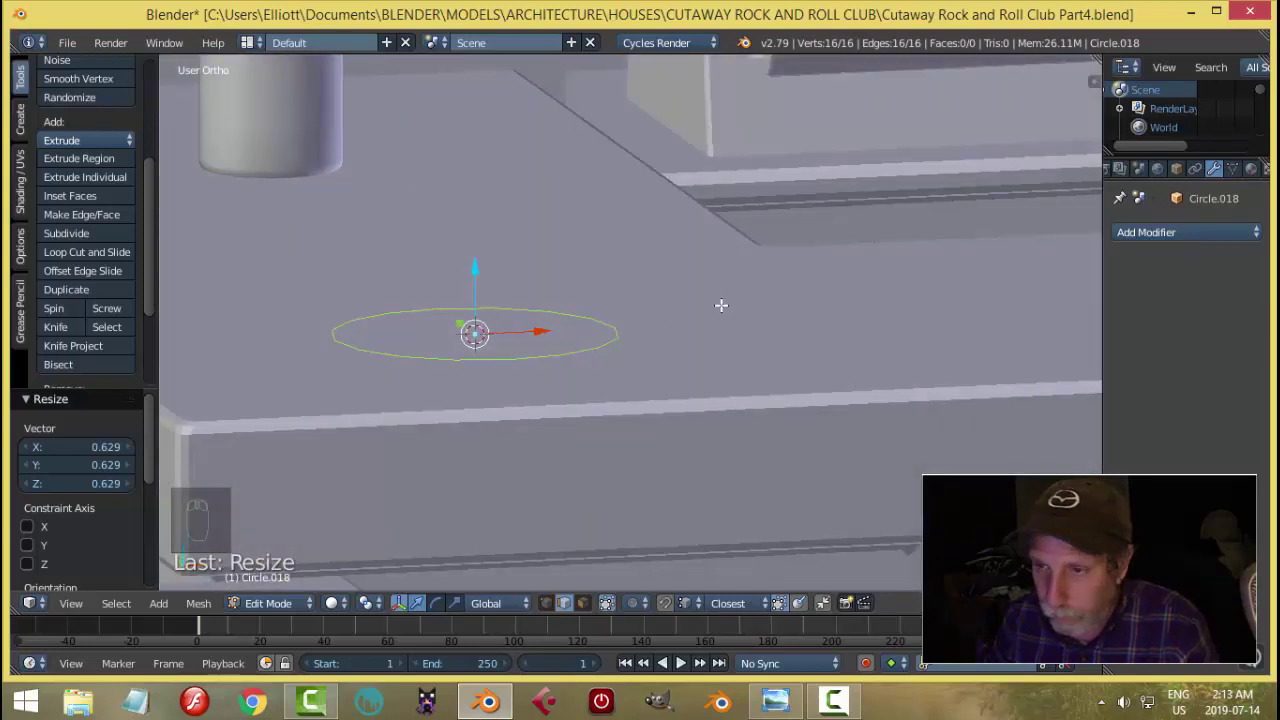
{"action": "key", "text": "e"}
{"action": "key", "text": "z"}
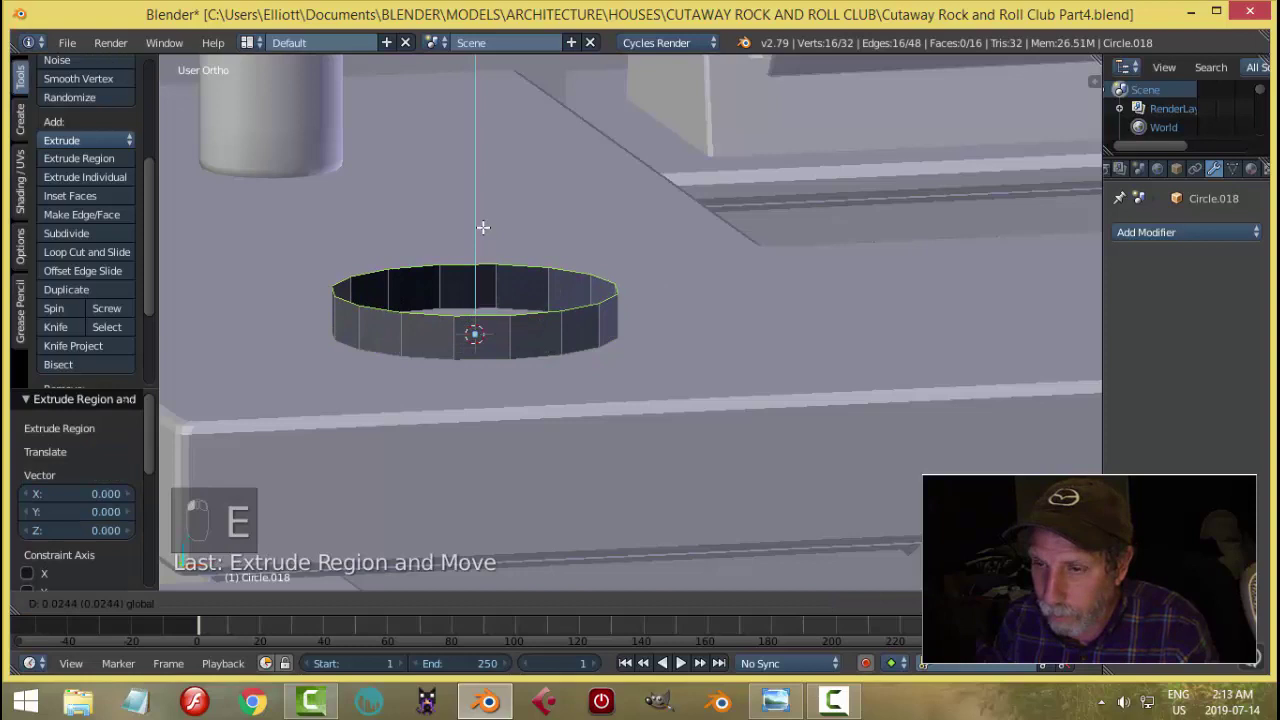
{"action": "left_click", "coordinate": [481, 225]}
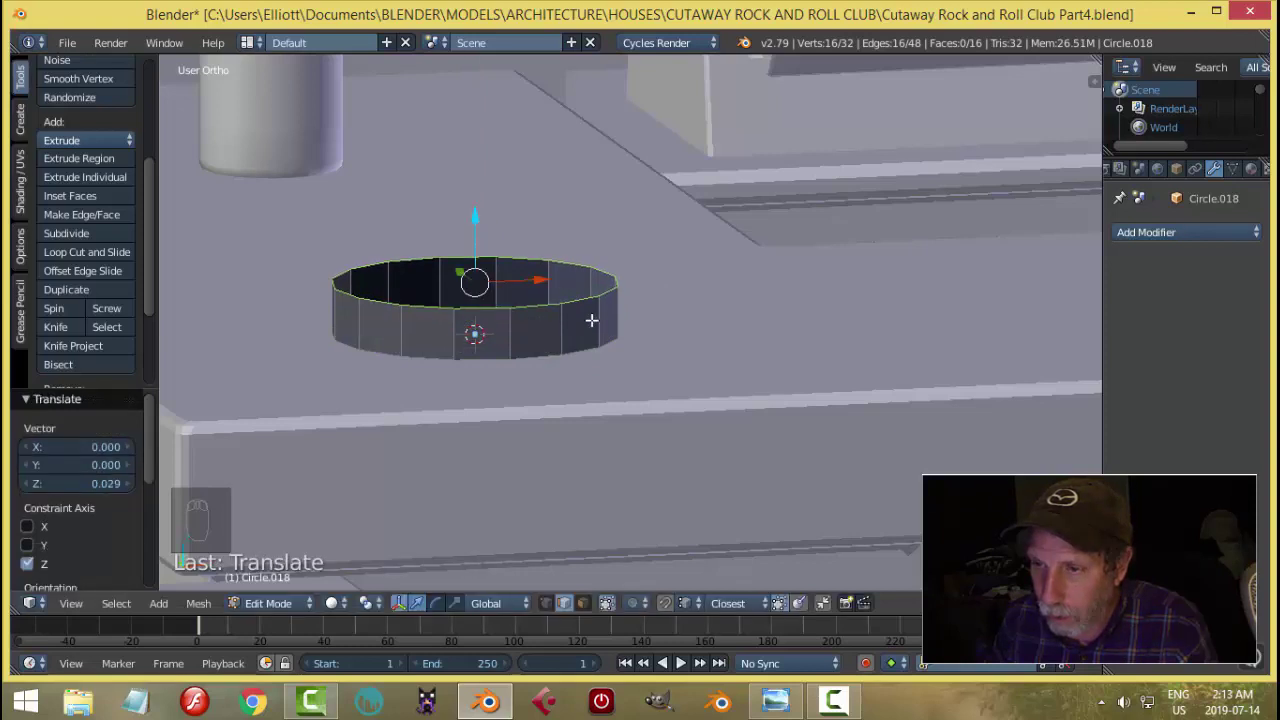
Extrude the wall's bottom edge loop inward, scaled to about 0.61, to start the floor.
{"action": "key", "text": "a"}
{"action": "right_click", "coordinate": [574, 350], "text": "alt"}
{"action": "mouse_move", "coordinate": [697, 306]}
{"action": "middle_mouse_down"}
{"action": "mouse_move", "coordinate": [703, 331]}
{"action": "mouse_move", "coordinate": [709, 306]}
{"action": "middle_mouse_up"}
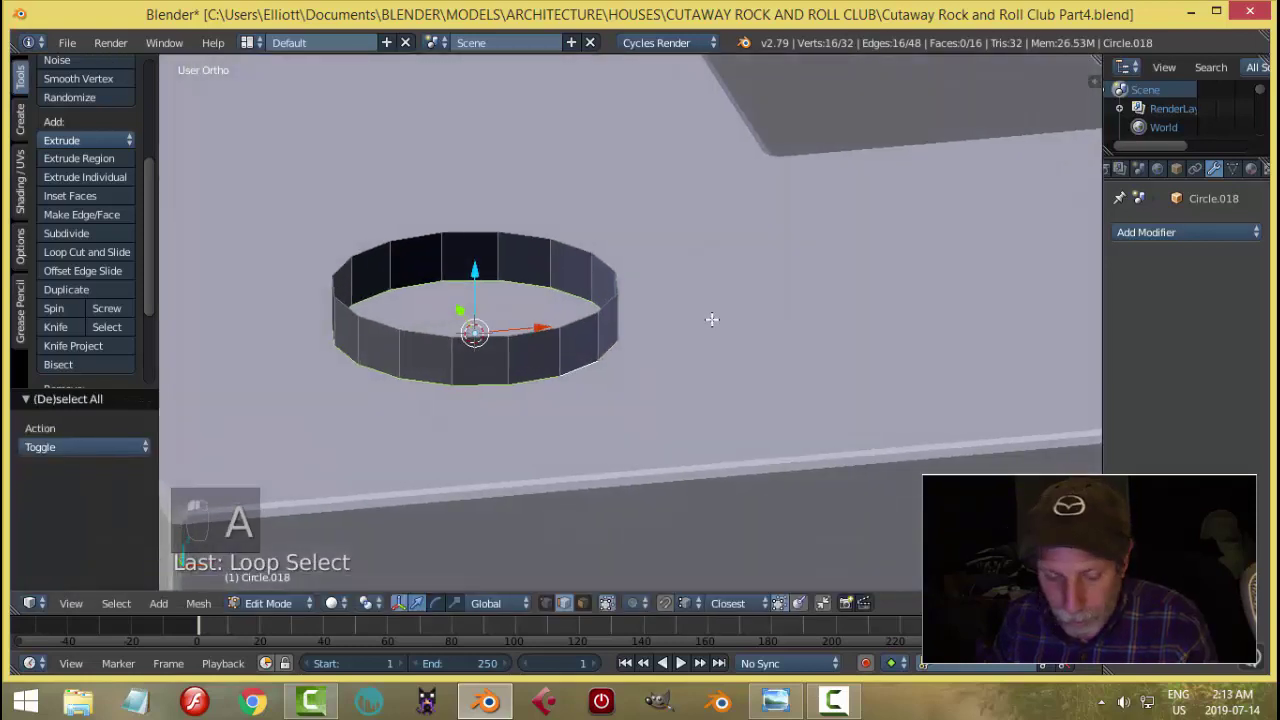
{"action": "key", "text": "e"}
{"action": "key", "text": "s"}
{"action": "left_click", "coordinate": [620, 329]}
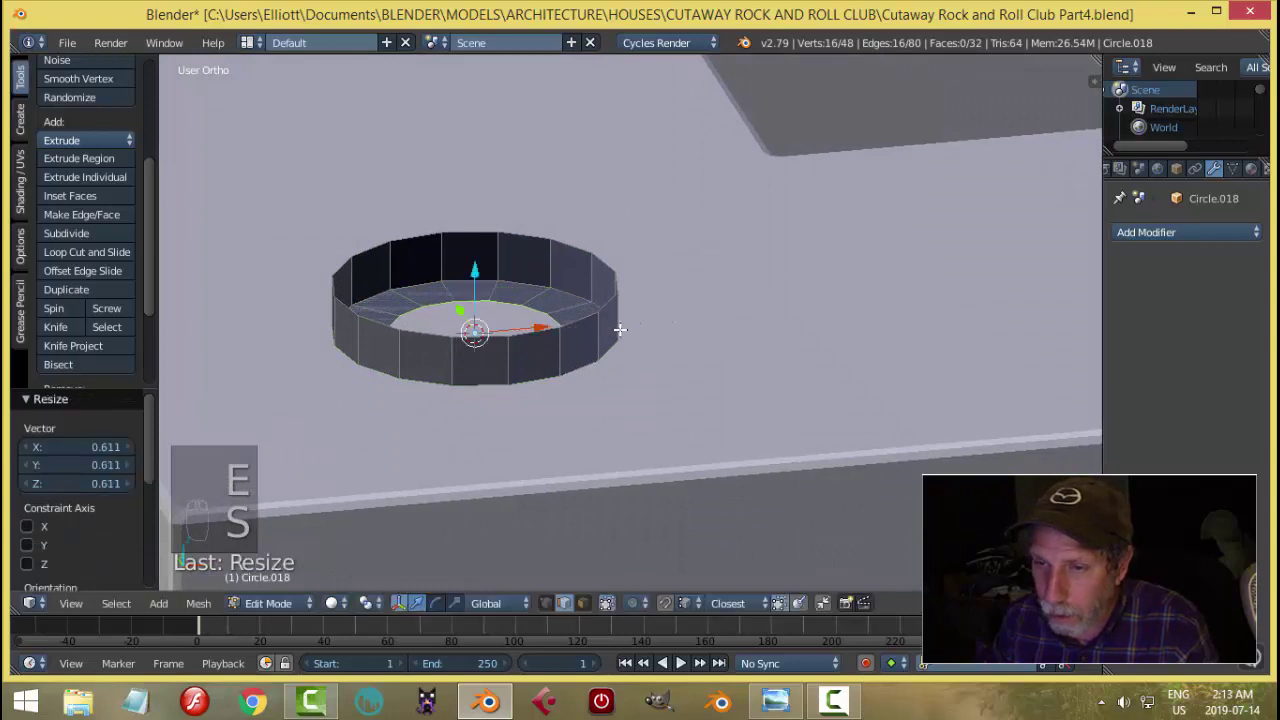
Close the remaining floor opening with a Grid Fill using a span of 2.
{"action": "left_click", "coordinate": [197, 603]}
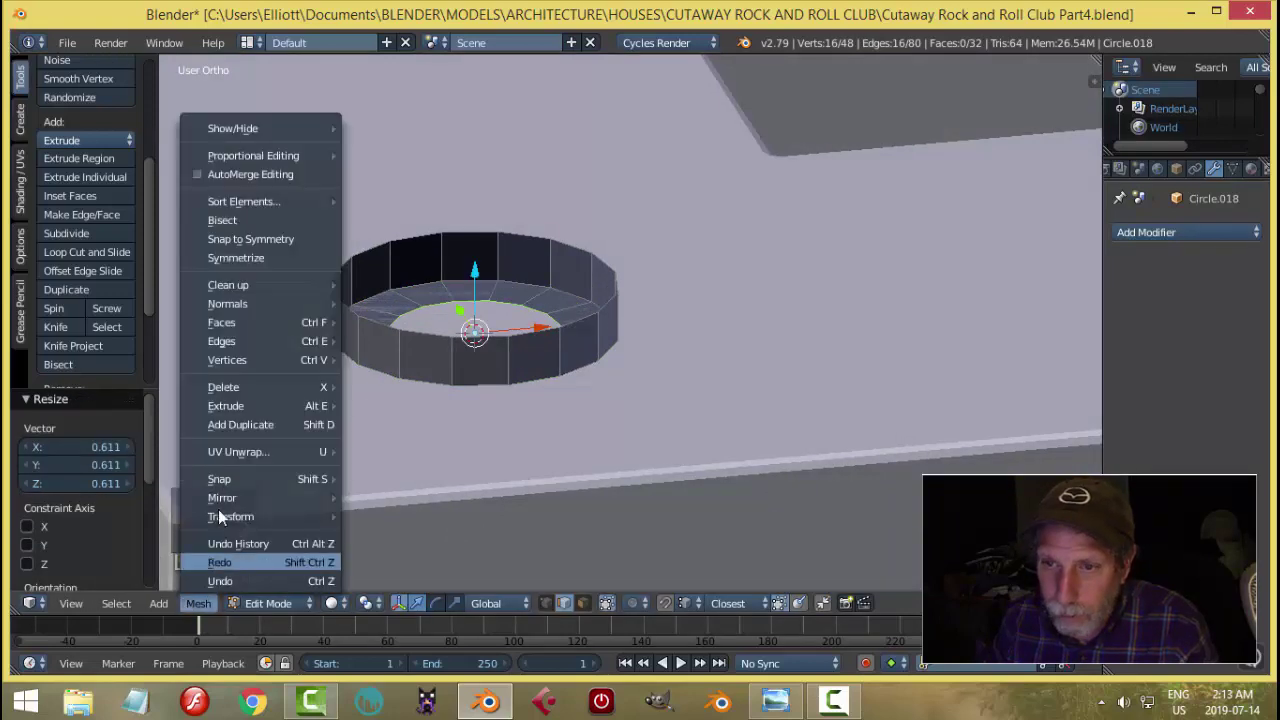
{"action": "mouse_move", "coordinate": [246, 322]}
{"action": "left_click", "coordinate": [402, 378]}
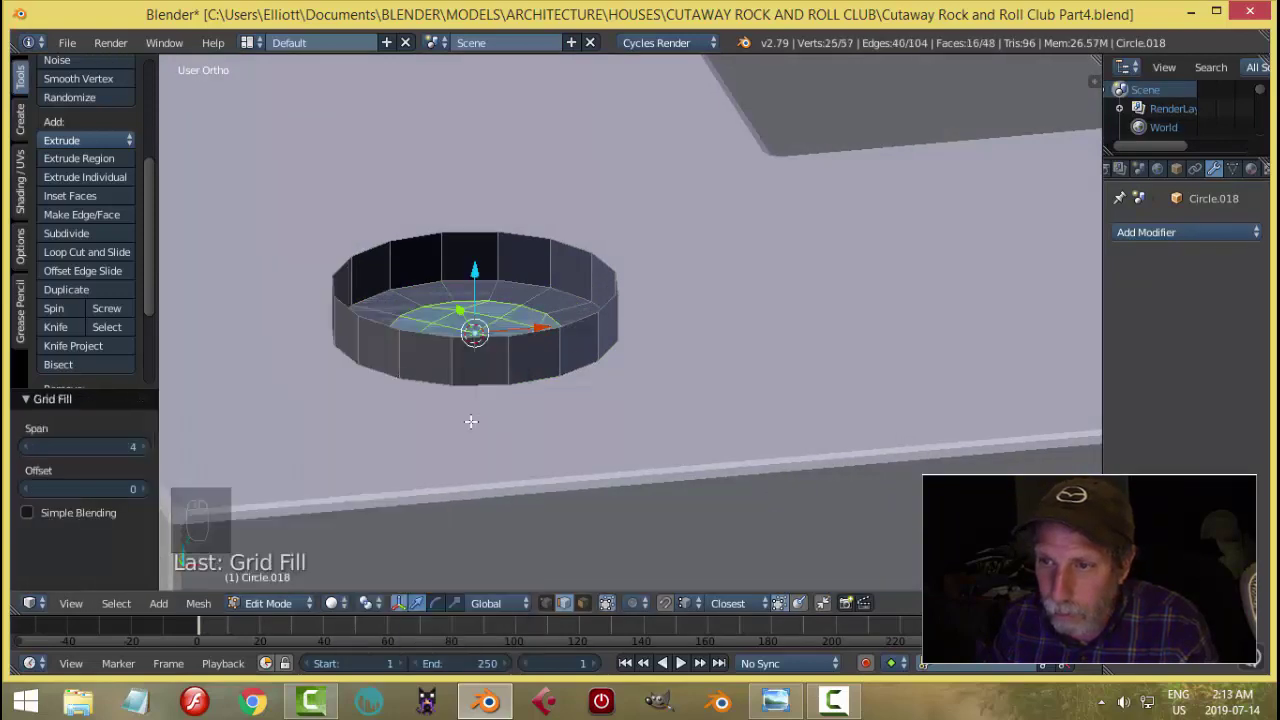
{"action": "left_click", "coordinate": [100, 446]}
{"action": "type", "text": "2"}
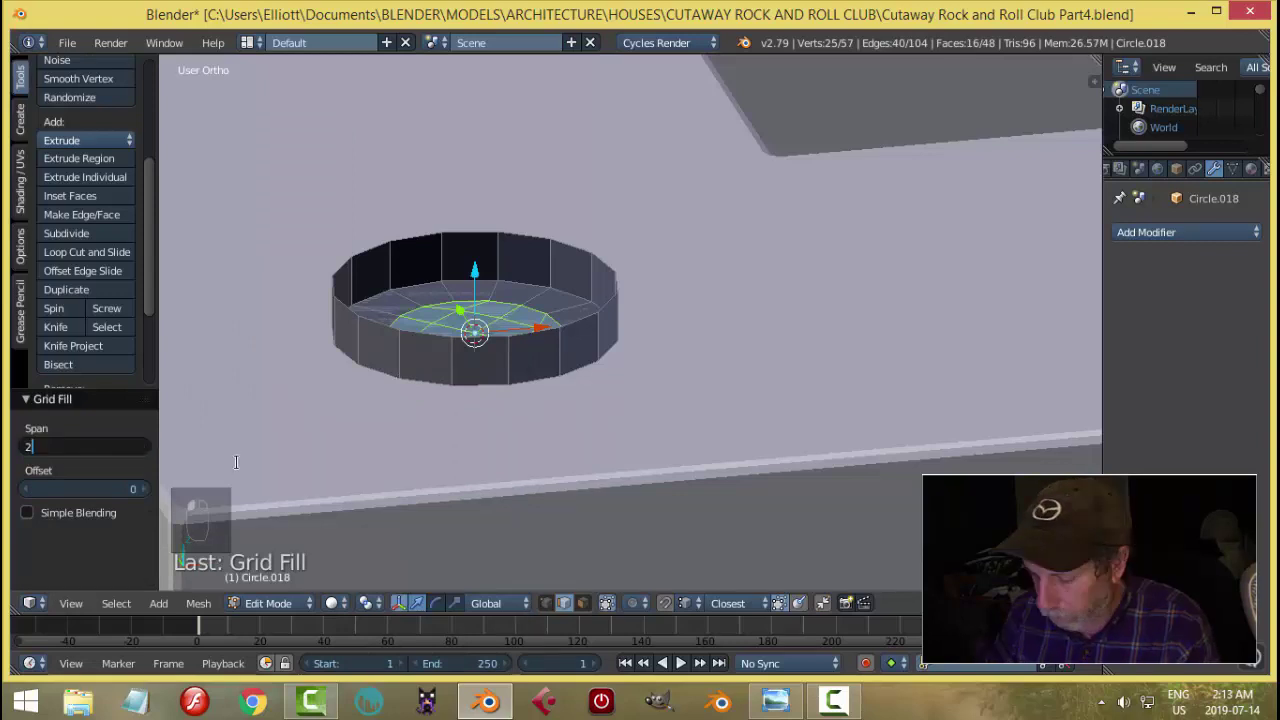
{"action": "key", "text": "Return"}
{"action": "key", "text": "a"}
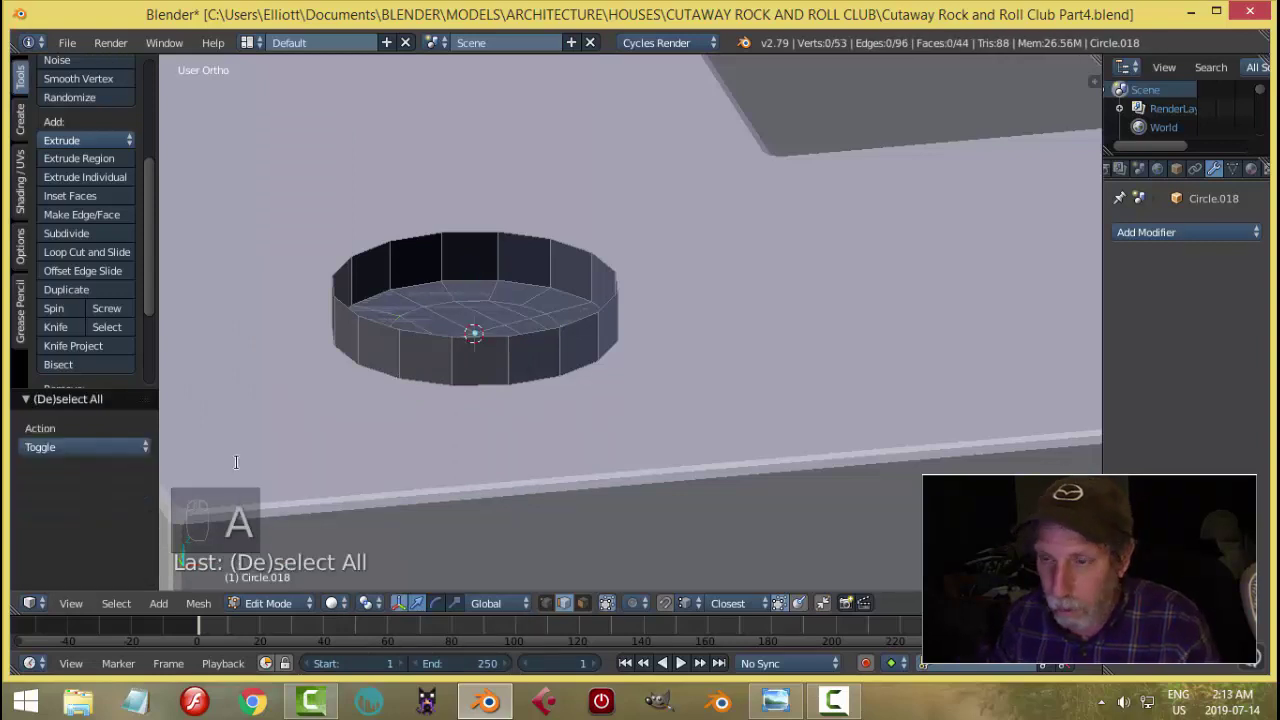
Add one centred loop cut around the wall and raise the top rim's edge loop slightly along Z.
{"action": "scroll", "coordinate": [524, 398], "scroll_direction": "up", "scroll_amount": 2}
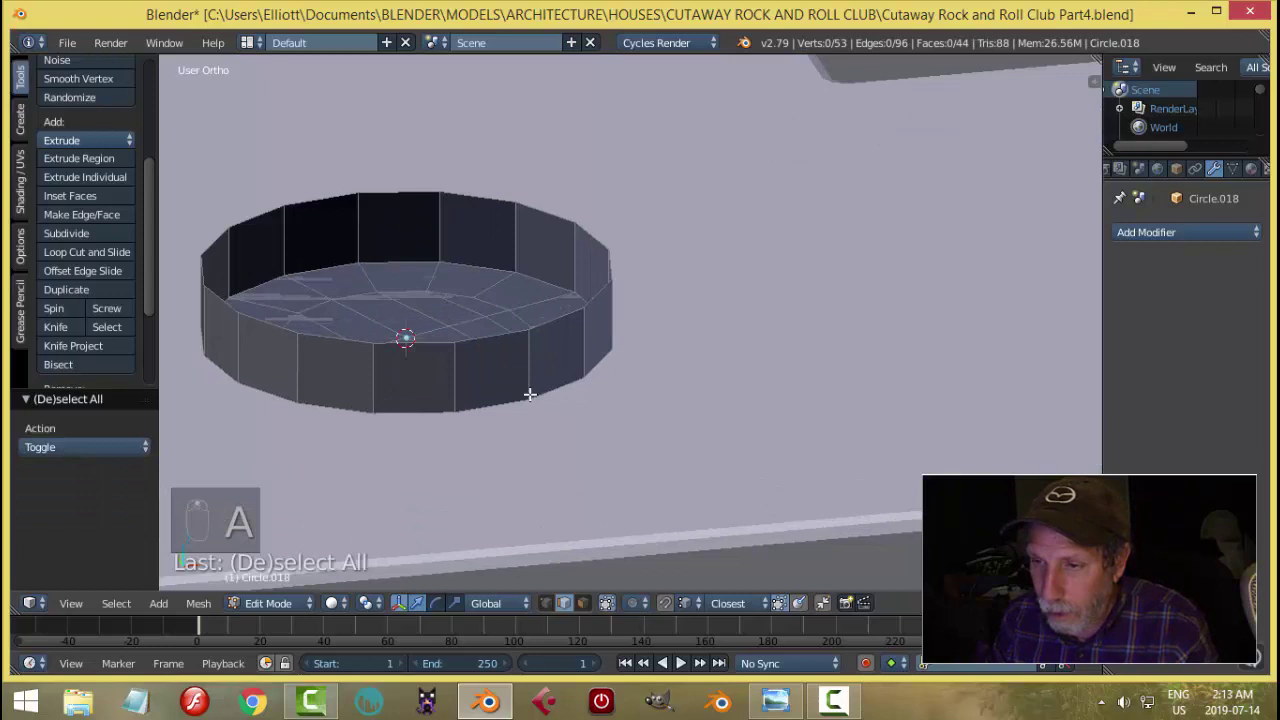
{"action": "key", "text": "ctrl+r"}
{"action": "left_click", "coordinate": [457, 388]}
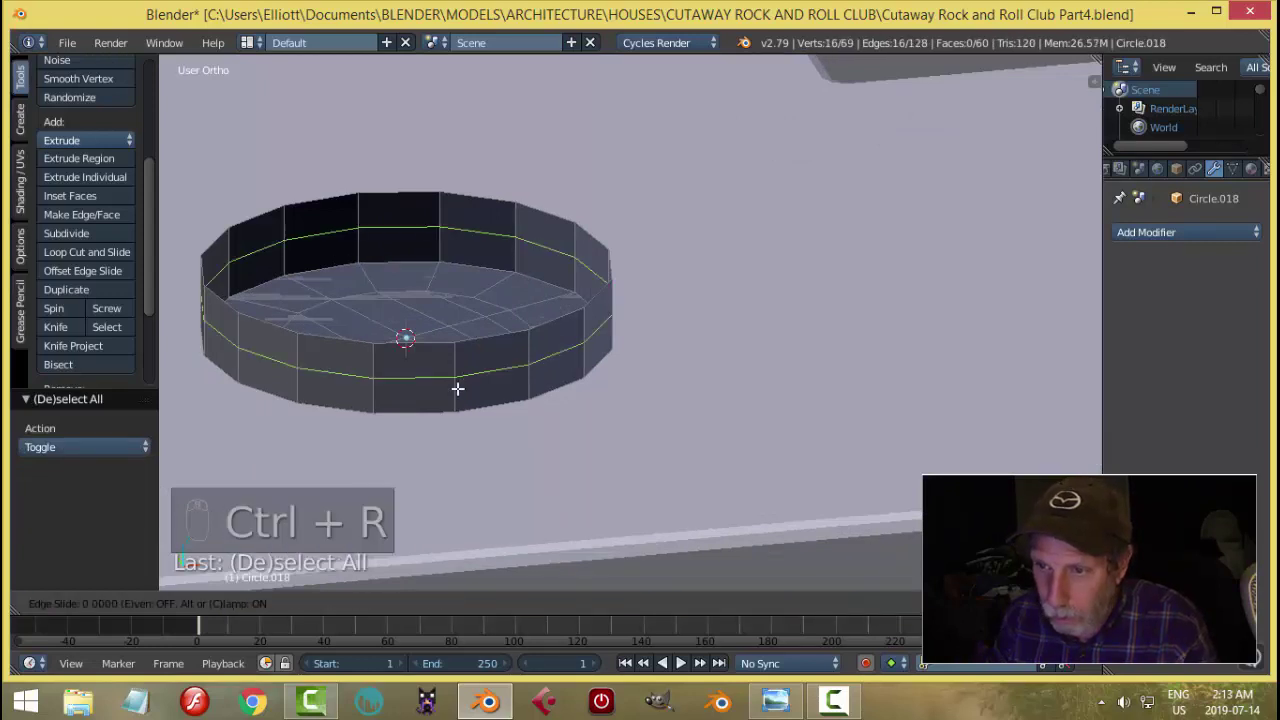
{"action": "right_click", "coordinate": [457, 388]}
{"action": "key", "text": "a"}
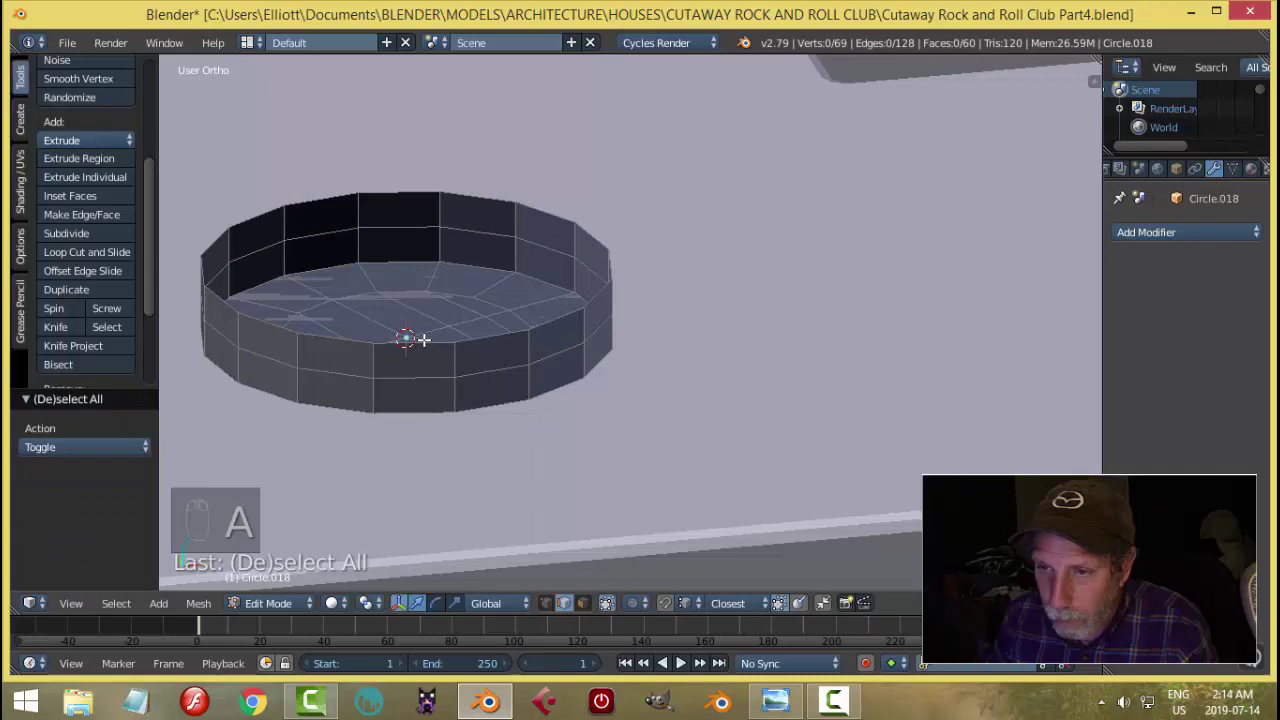
{"action": "right_click", "coordinate": [408, 200], "text": "alt"}
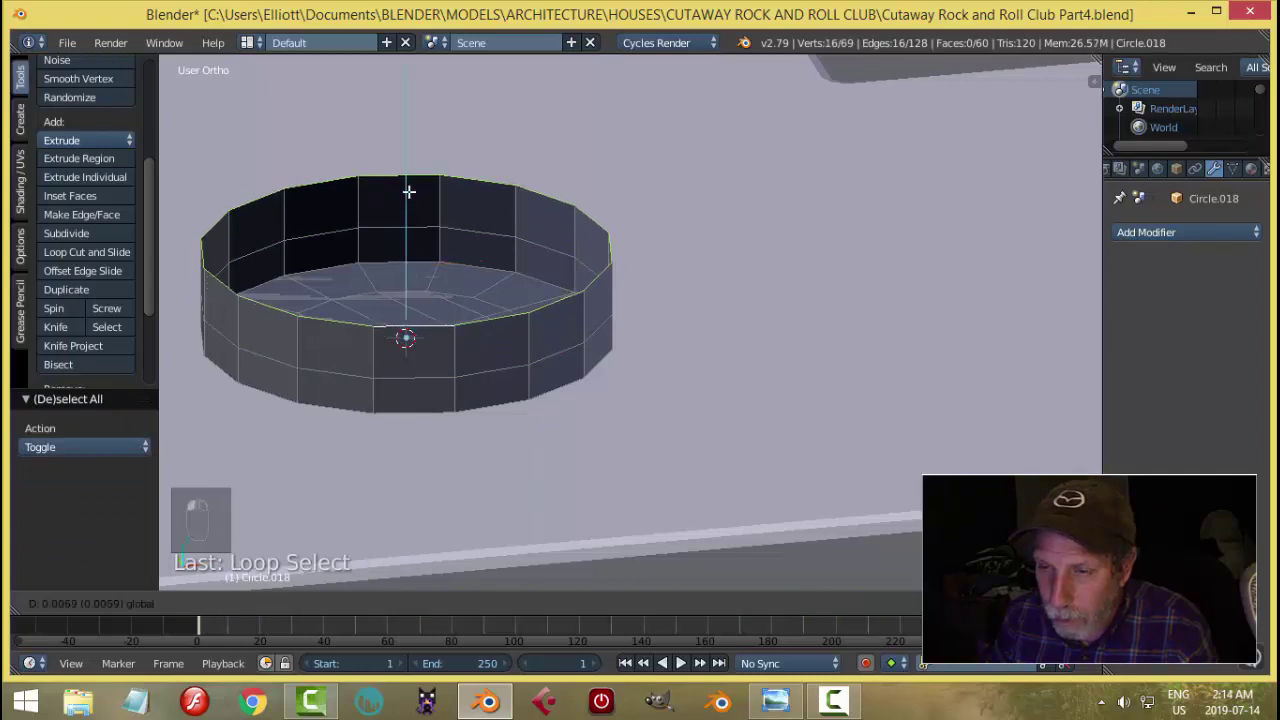
{"action": "key", "text": "a"}
Delete three roughly evenly spaced faces from the wall's upper row to make notches in the rim.
{"action": "key", "text": "ctrl+Tab"}
{"action": "left_click", "coordinate": [459, 326]}
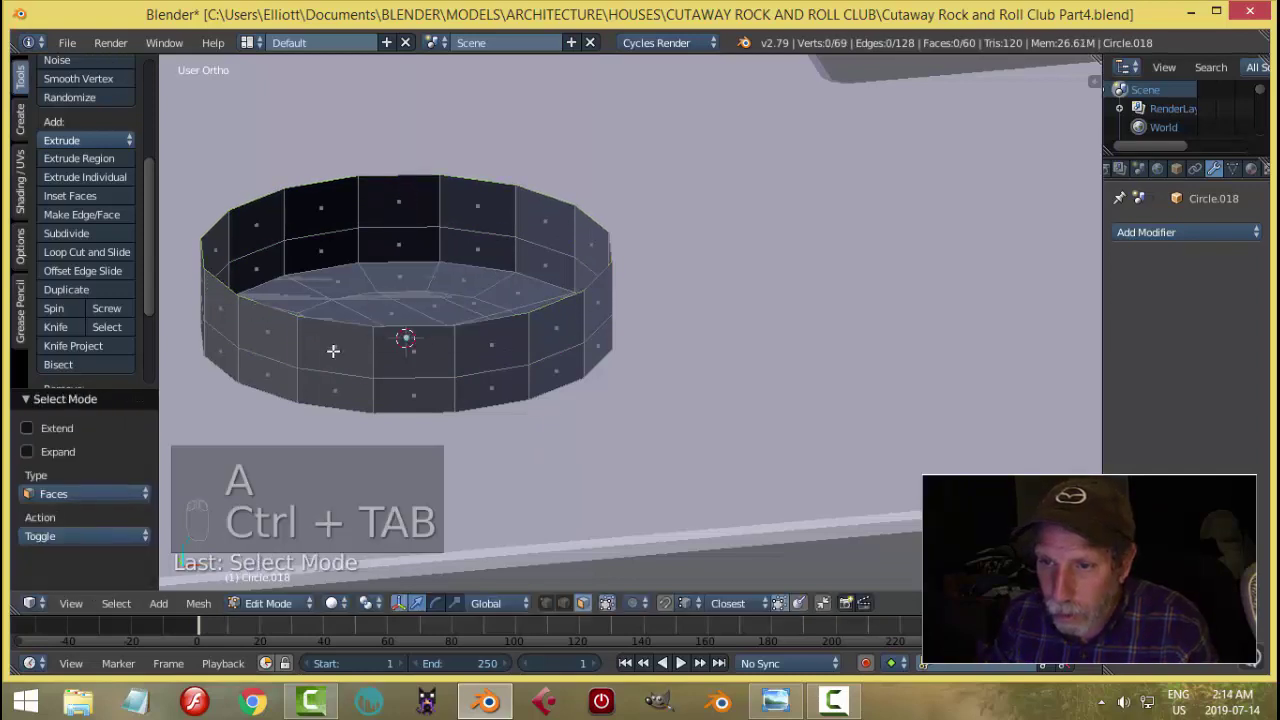
{"action": "right_click", "coordinate": [333, 350]}
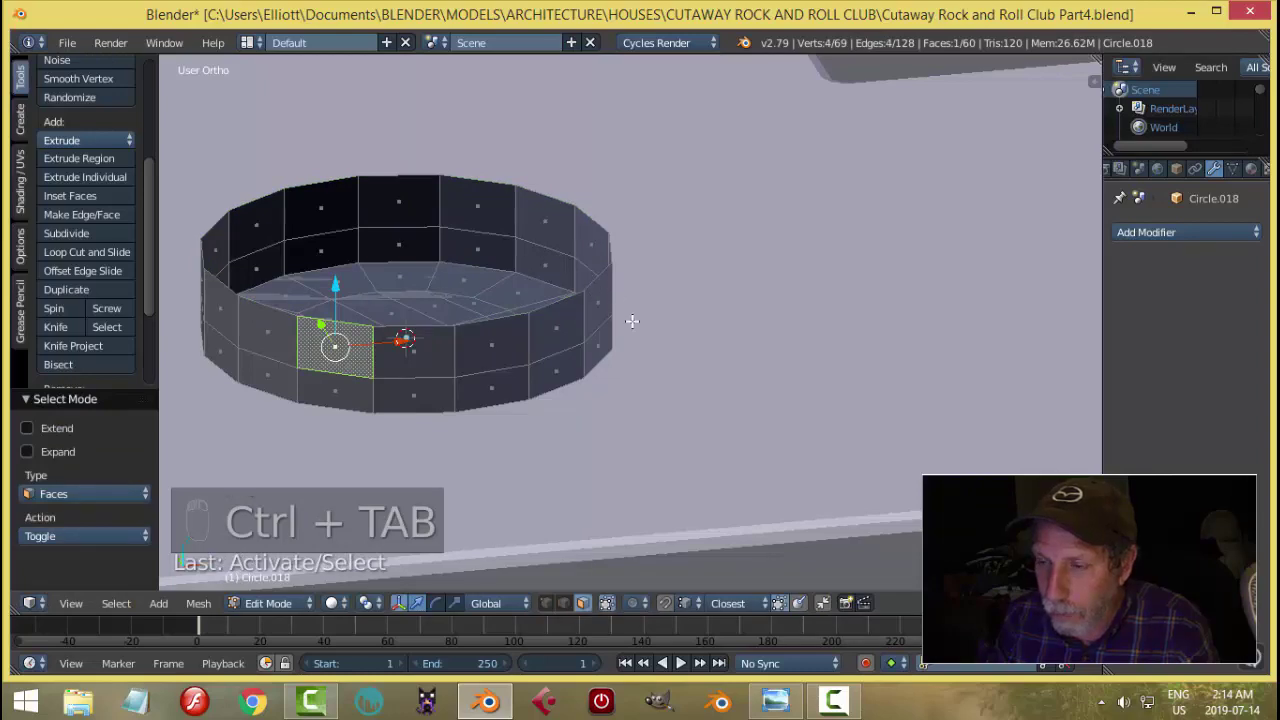
{"action": "middle_click_drag", "start_coordinate": [629, 320], "coordinate": [606, 274]}
{"action": "right_click", "coordinate": [611, 274], "text": "shift"}
{"action": "right_click", "coordinate": [440, 162], "text": "shift"}
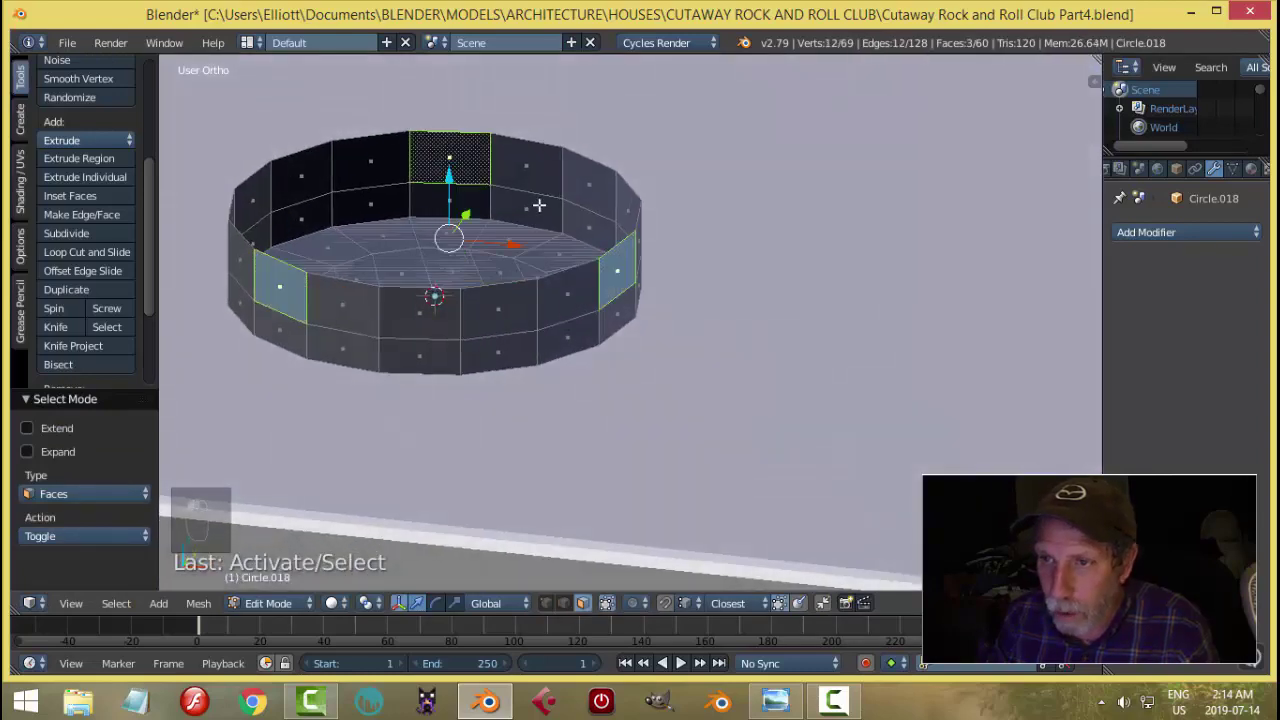
{"action": "key", "text": "x"}
{"action": "left_click", "coordinate": [541, 207]}
Extrude the entire mesh in place and thicken it along its normals with a Shrink/Fatten offset of about -0.007.
{"action": "scroll", "coordinate": [551, 286], "scroll_direction": "down", "scroll_amount": 2}
{"action": "middle_click_drag", "start_coordinate": [551, 286], "coordinate": [569, 317]}
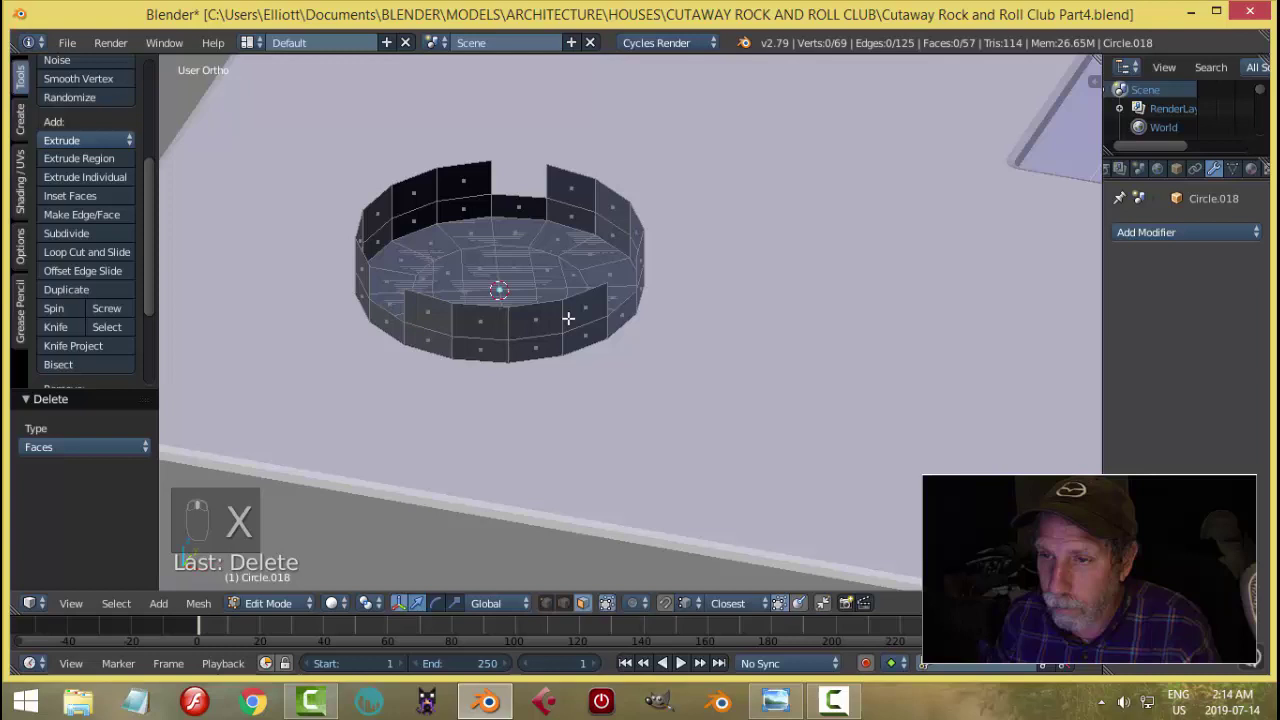
{"action": "key", "text": "a"}
{"action": "middle_click_drag", "start_coordinate": [680, 321], "coordinate": [668, 315]}
{"action": "key", "text": "e"}
{"action": "right_click", "coordinate": [668, 315]}
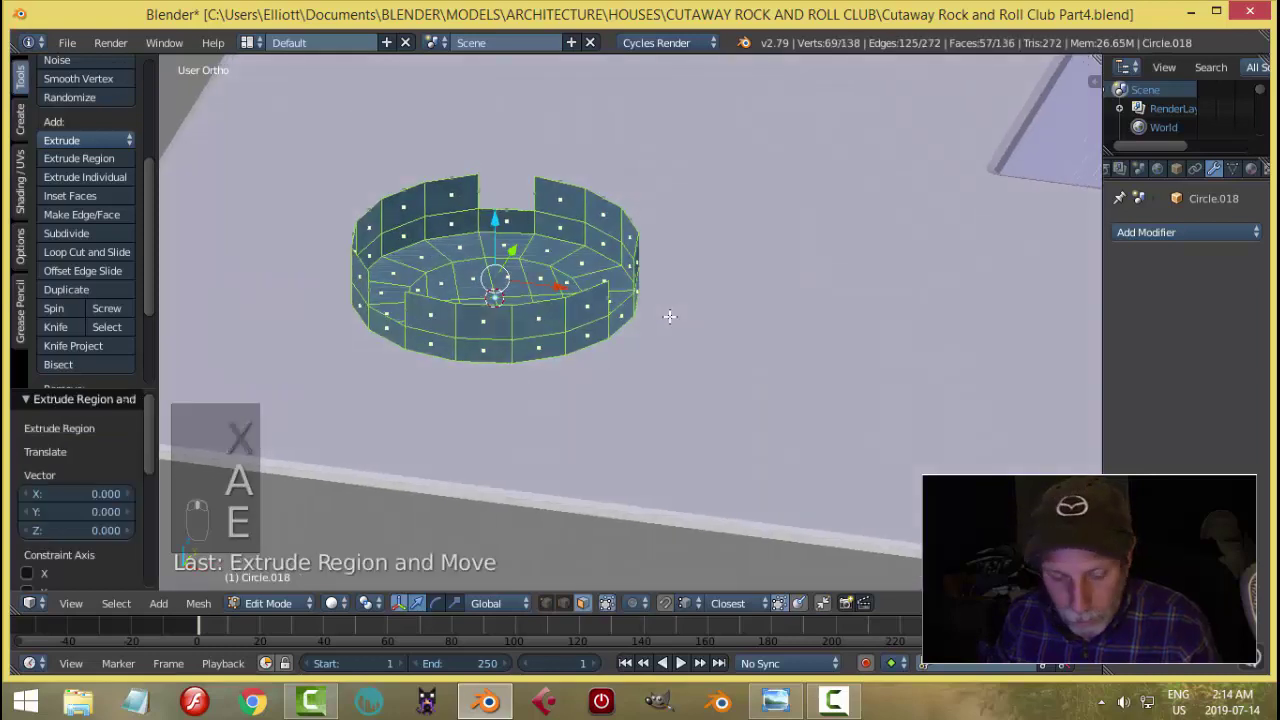
{"action": "key", "text": "alt+s"}
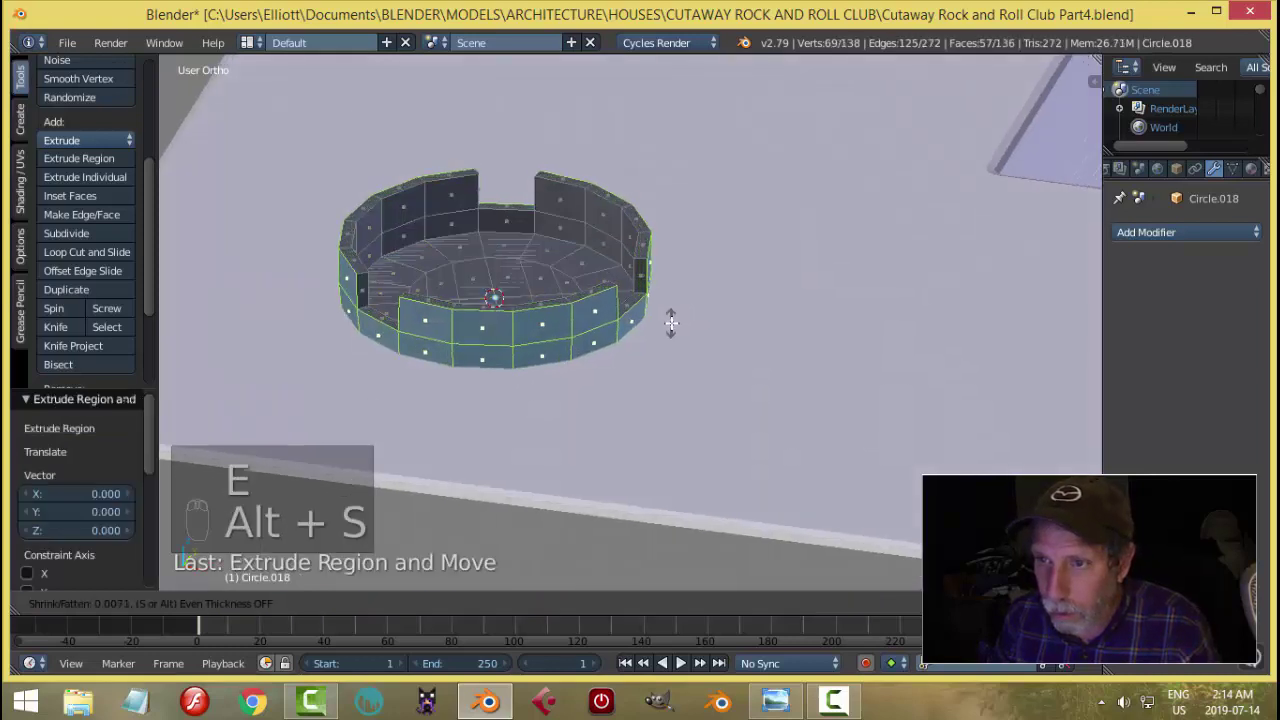
{"action": "left_click", "coordinate": [674, 322]}
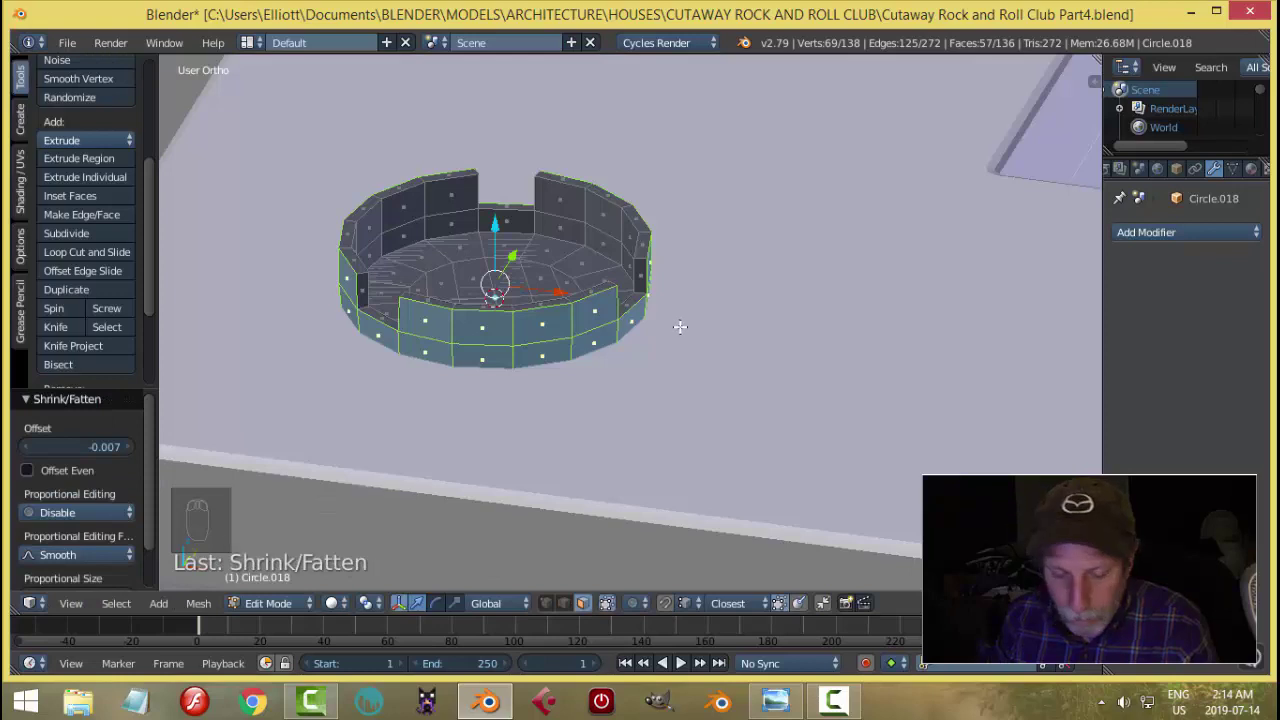
{"action": "key", "text": "a"}
{"action": "scroll", "coordinate": [547, 322], "scroll_direction": "up", "scroll_amount": 2}
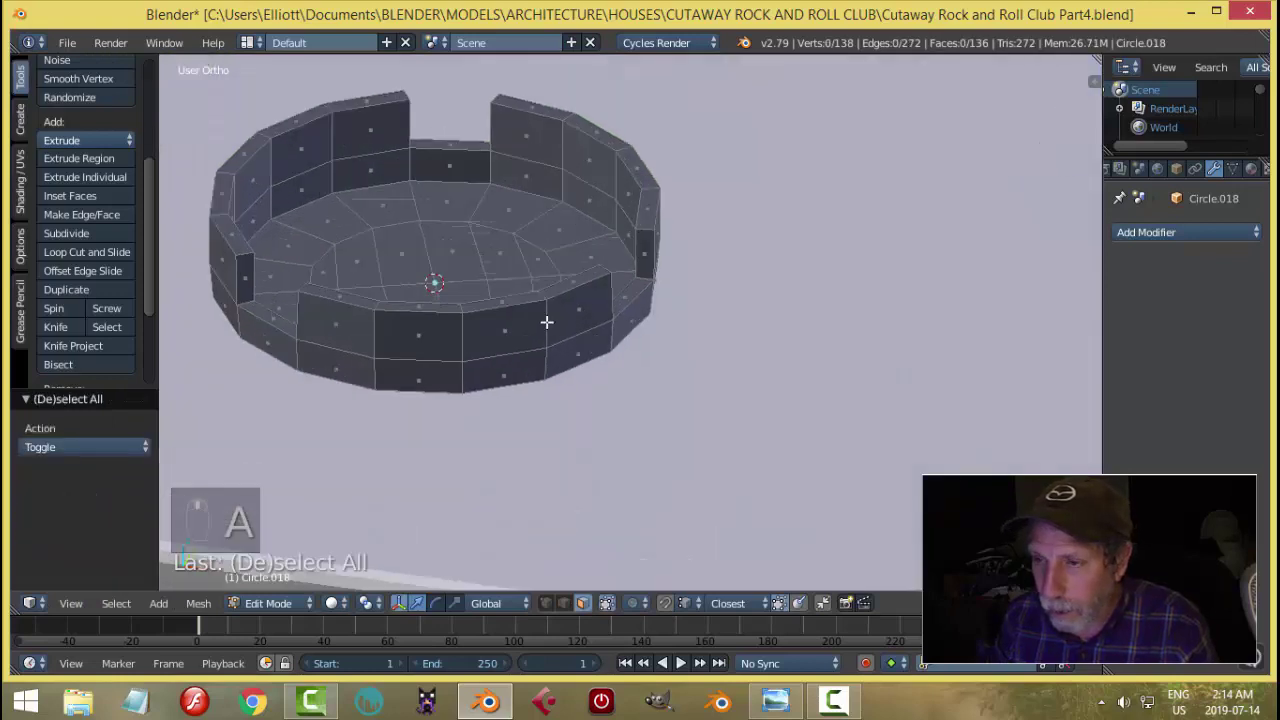
Add two loop cuts around the top of the ashtray's rim, one near its inner edge and one near its outer edge.
{"action": "middle_click_drag", "start_coordinate": [540, 297], "coordinate": [552, 322]}
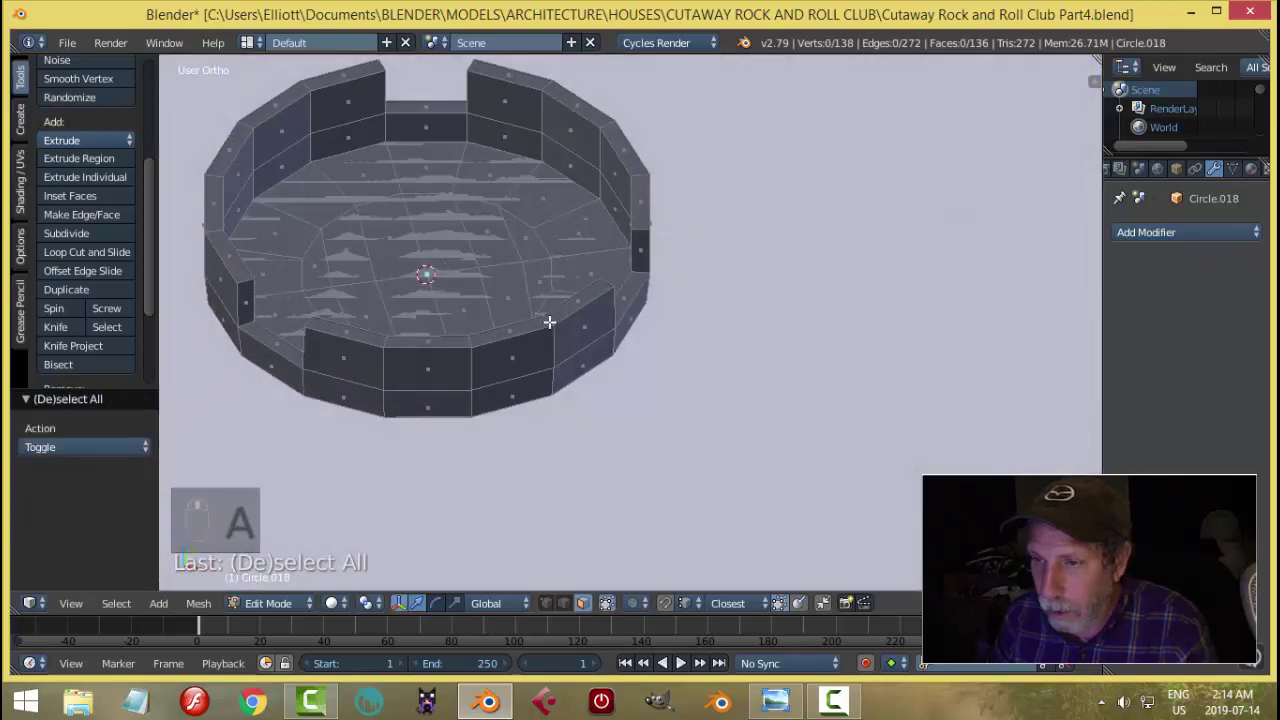
{"action": "key", "text": "ctrl+r"}
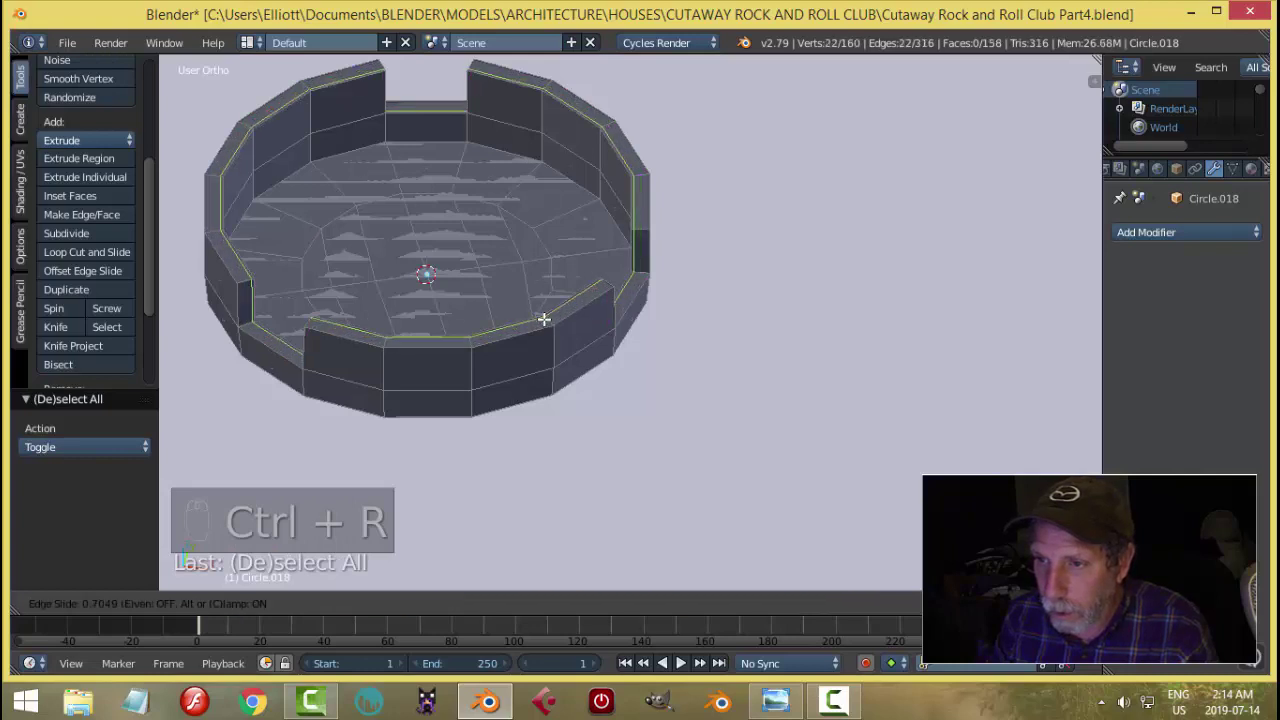
{"action": "left_click", "coordinate": [548, 321]}
{"action": "key", "text": "ctrl+r"}
{"action": "left_click", "coordinate": [548, 321]}
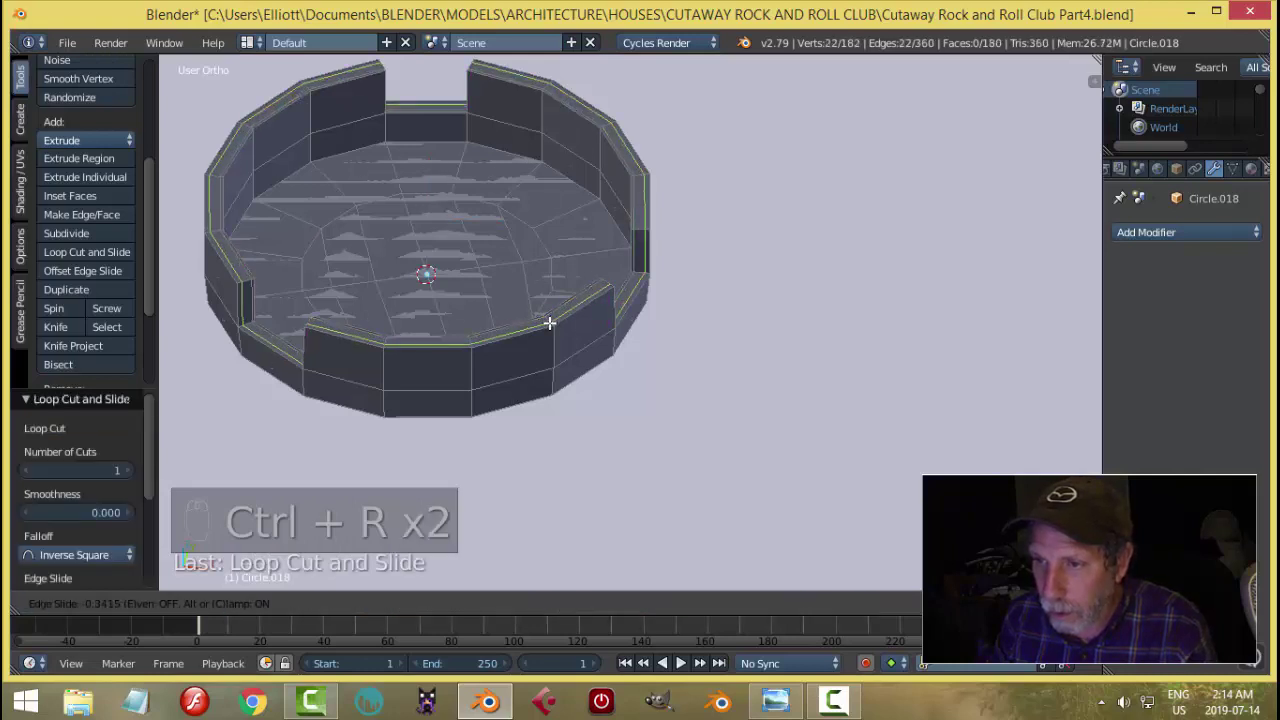
{"action": "left_click", "coordinate": [550, 321]}
{"action": "key", "text": "a"}
Raise the entire ashtray mesh along Z by about 0.026.
{"action": "middle_click_drag", "start_coordinate": [605, 353], "coordinate": [531, 363]}
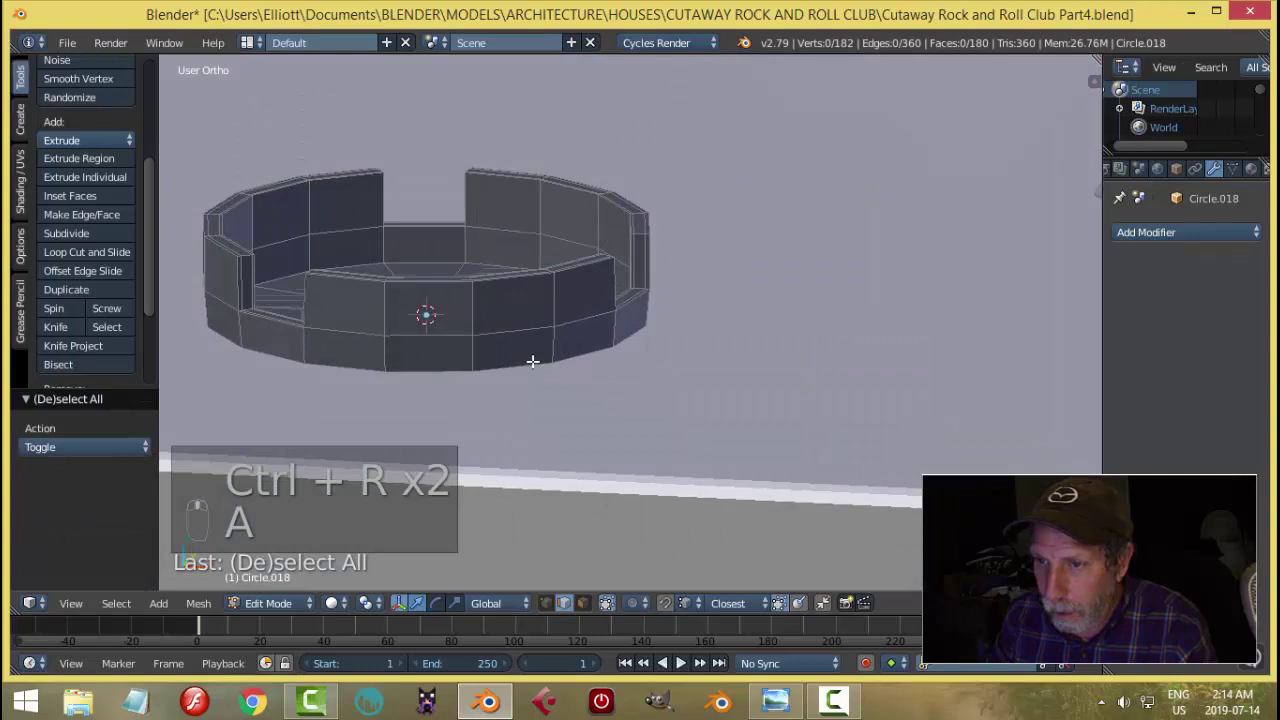
{"action": "right_click", "coordinate": [540, 362], "text": "alt"}
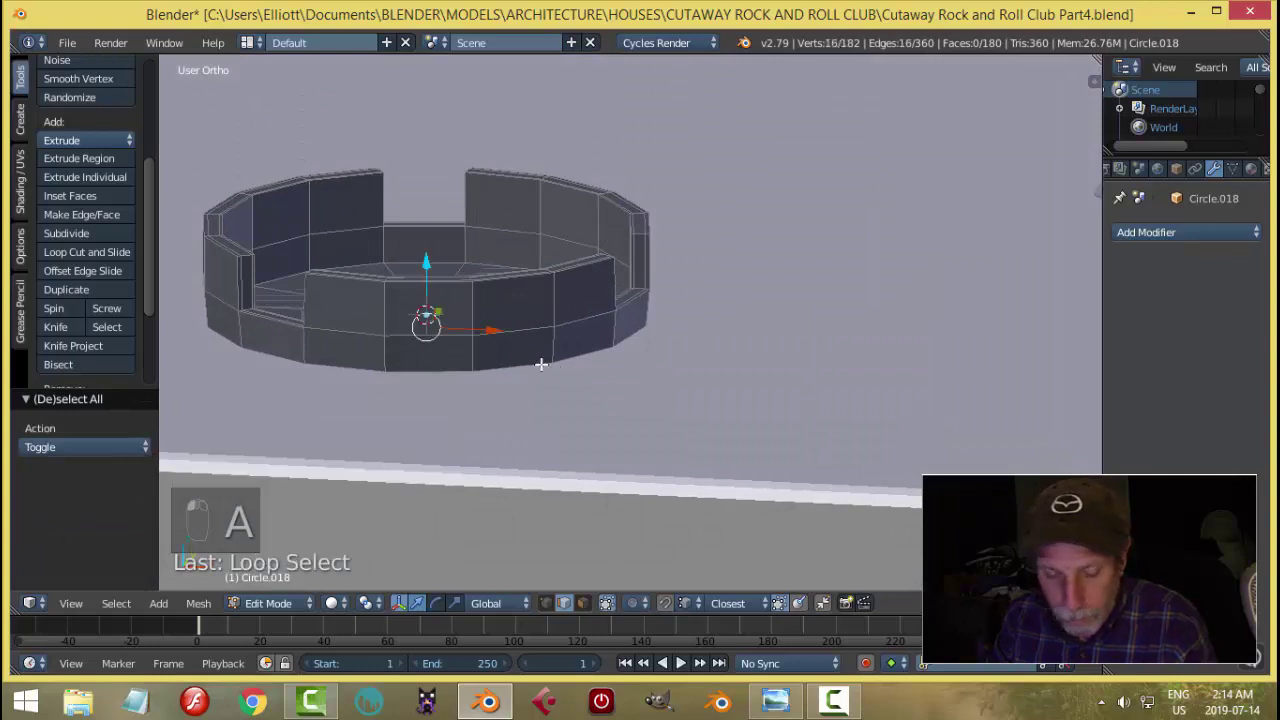
{"action": "key", "text": "a"}
{"action": "key", "text": "a"}
{"action": "left_click_drag", "start_coordinate": [421, 228], "coordinate": [428, 160]}
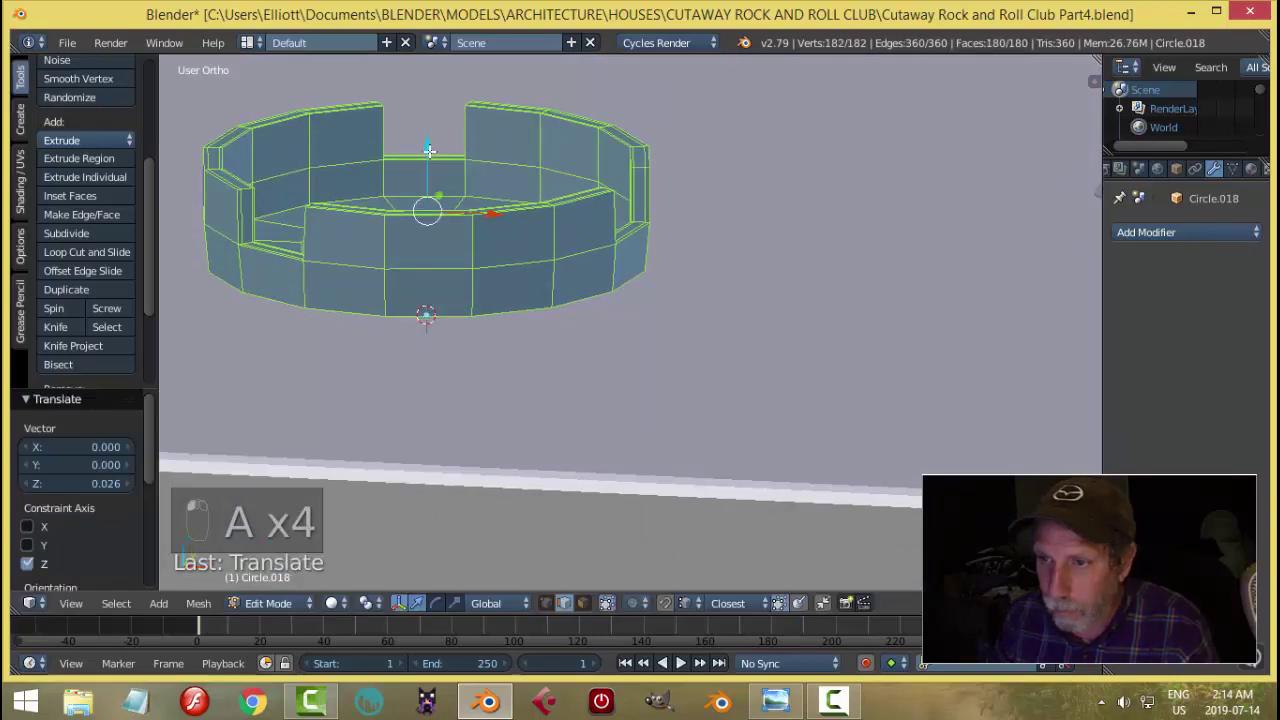
Bevel the ashtray's outer bottom edge loop with an amount of about 0.002 and 2 segments.
{"action": "key", "text": "a"}
{"action": "right_click", "coordinate": [556, 315], "text": "alt"}
{"action": "middle_click_drag", "start_coordinate": [585, 341], "coordinate": [572, 304]}
{"action": "key", "text": "ctrl+b"}
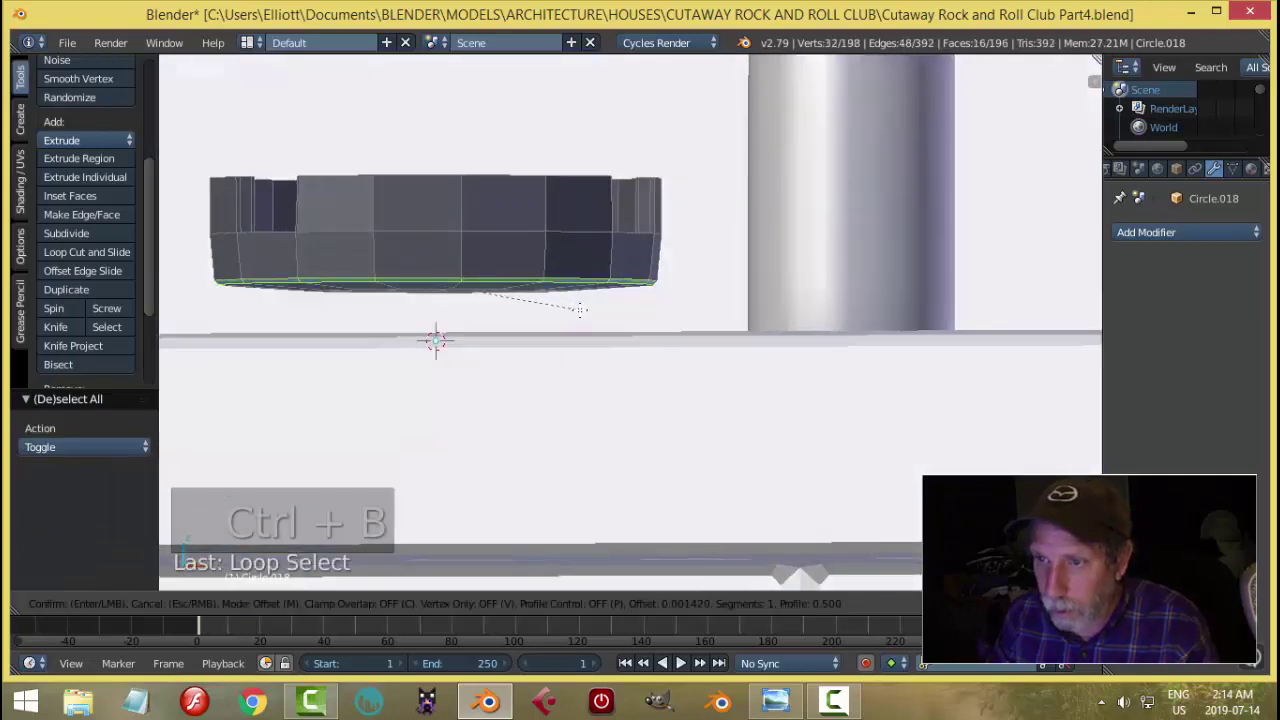
{"action": "left_click", "coordinate": [579, 317]}
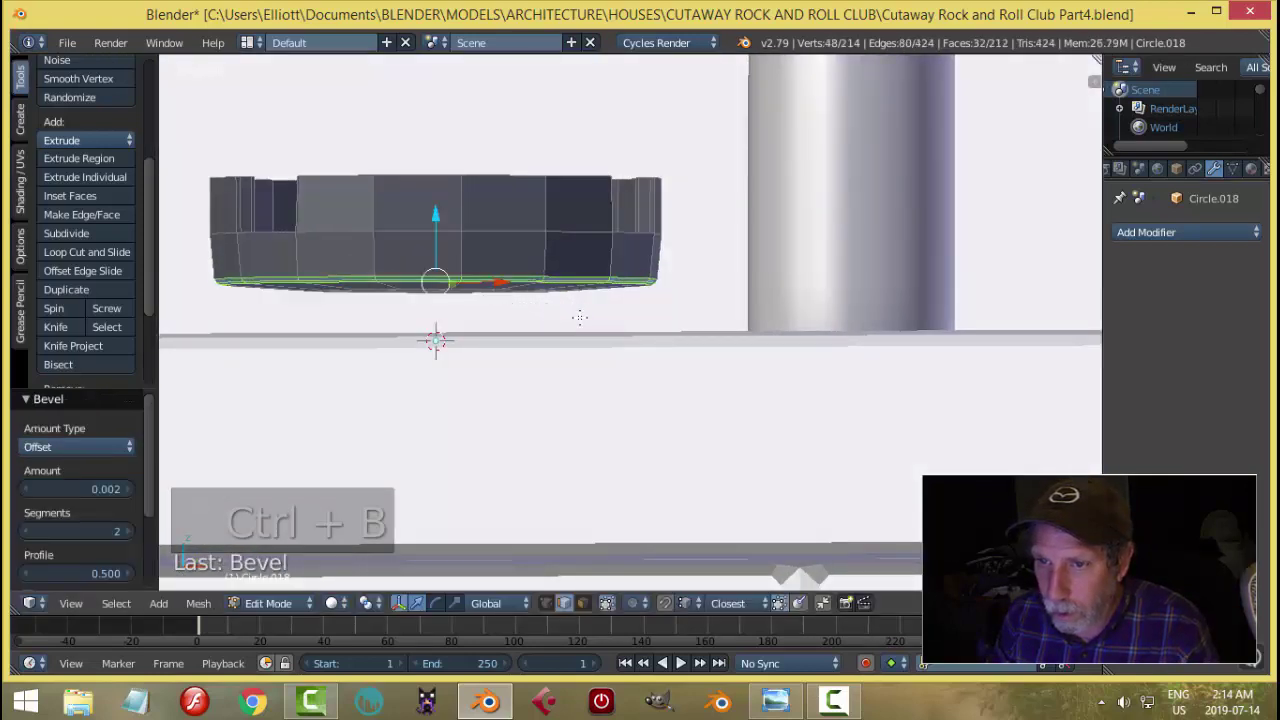
{"action": "key", "text": "a"}
{"action": "key", "text": "KP_1"}
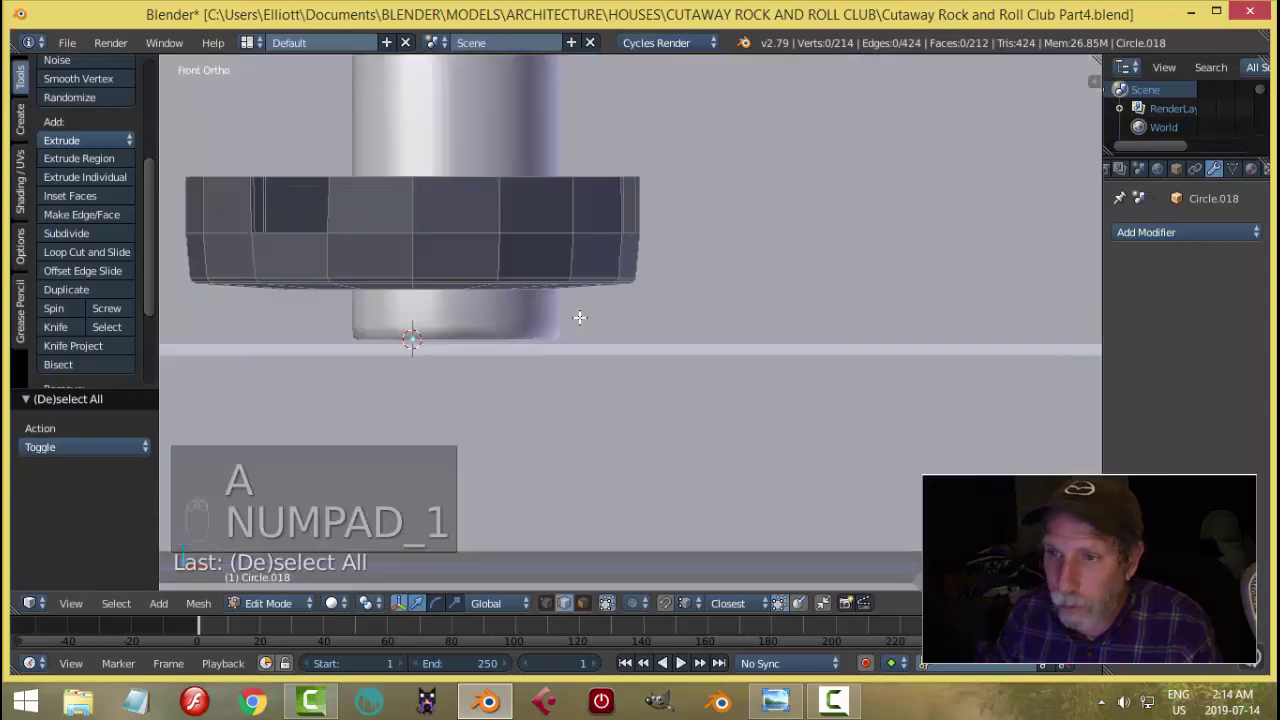
{"action": "key", "text": "z"}
{"action": "left_click", "coordinate": [714, 322]}
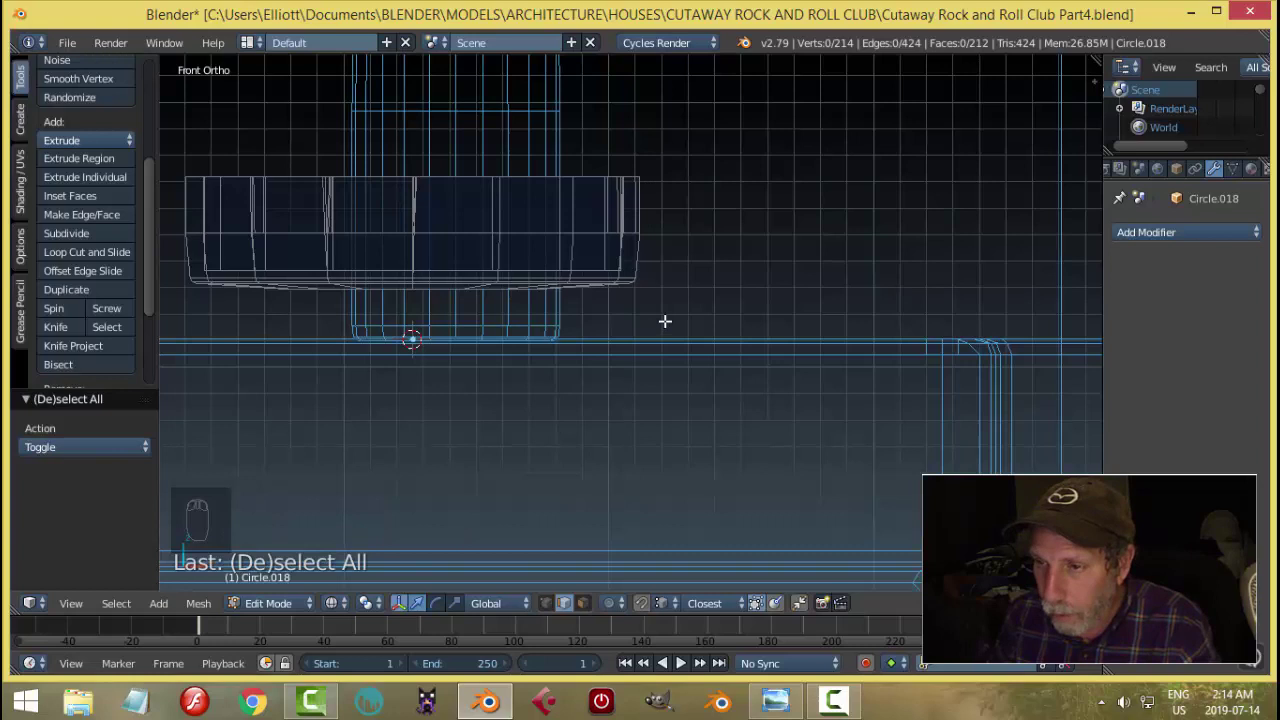
{"action": "key", "text": "ctrl+Tab"}
{"action": "left_click", "coordinate": [651, 286]}
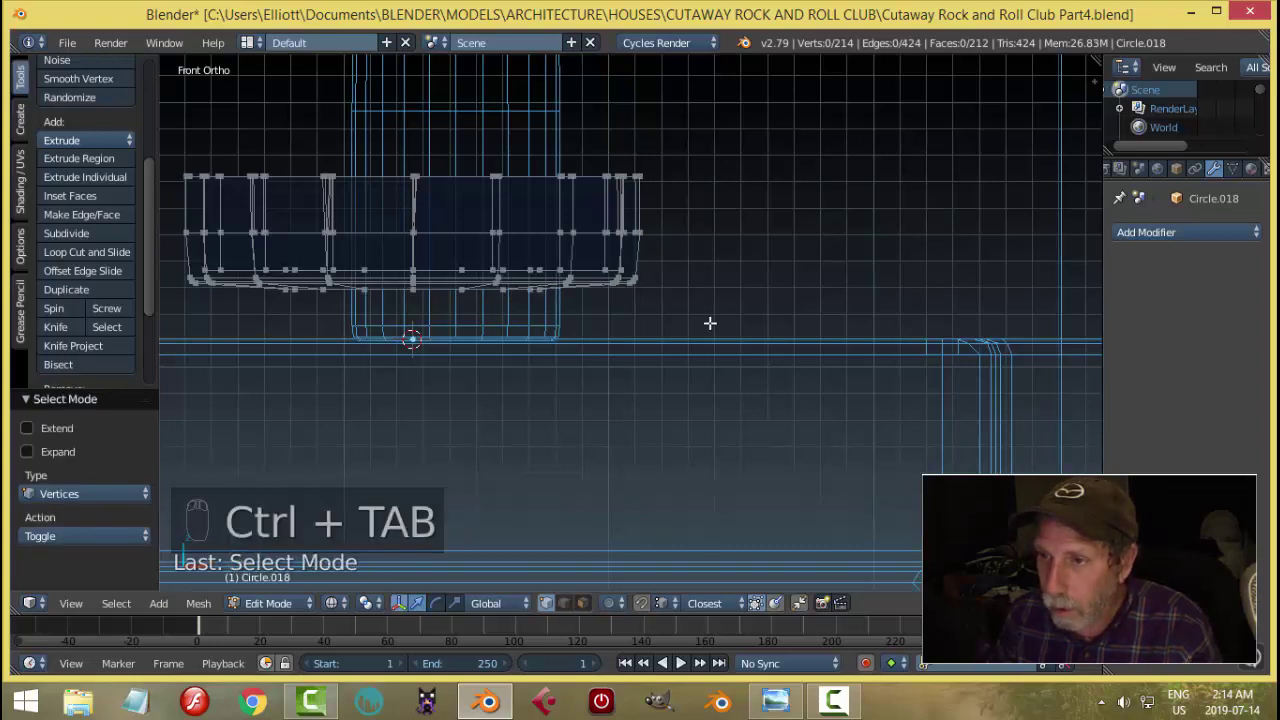
{"action": "key", "text": "b"}
{"action": "left_click_drag", "start_coordinate": [710, 322], "coordinate": [188, 285]}
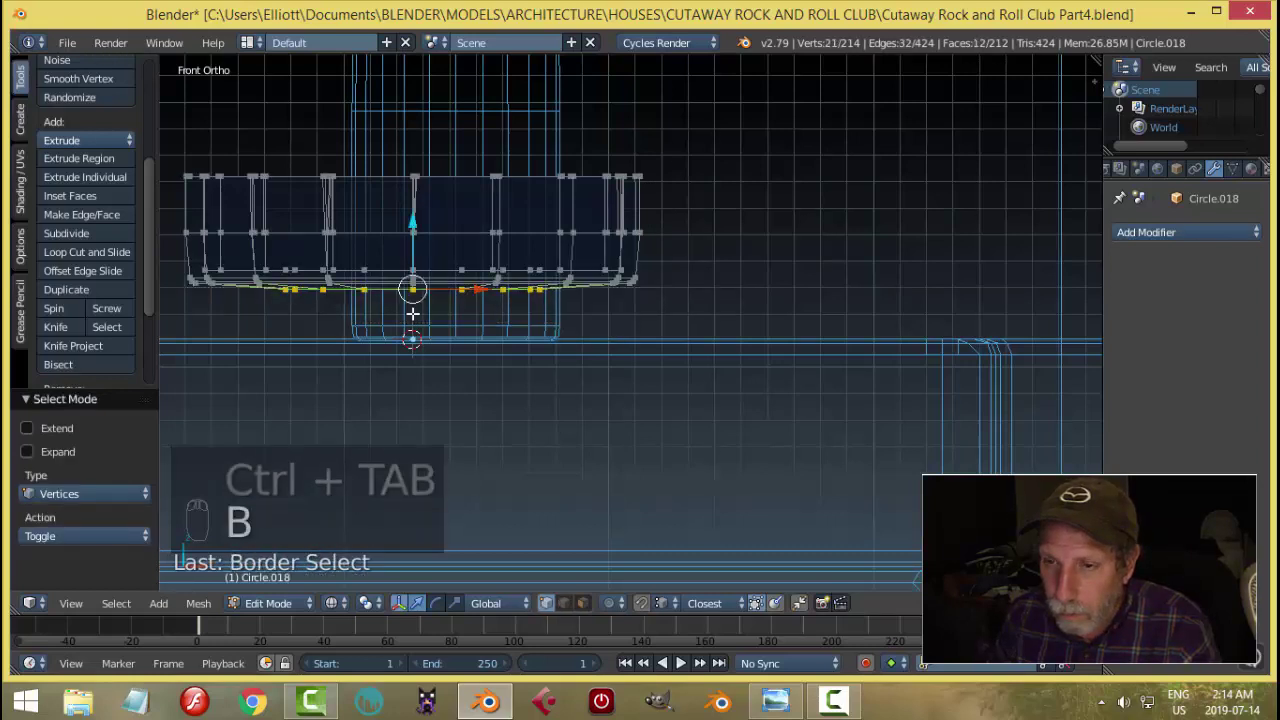
{"action": "key", "text": "a"}
Return to Object Mode with solid shading and link the bottle's modifiers to the ashtray.
{"action": "key", "text": "Tab"}
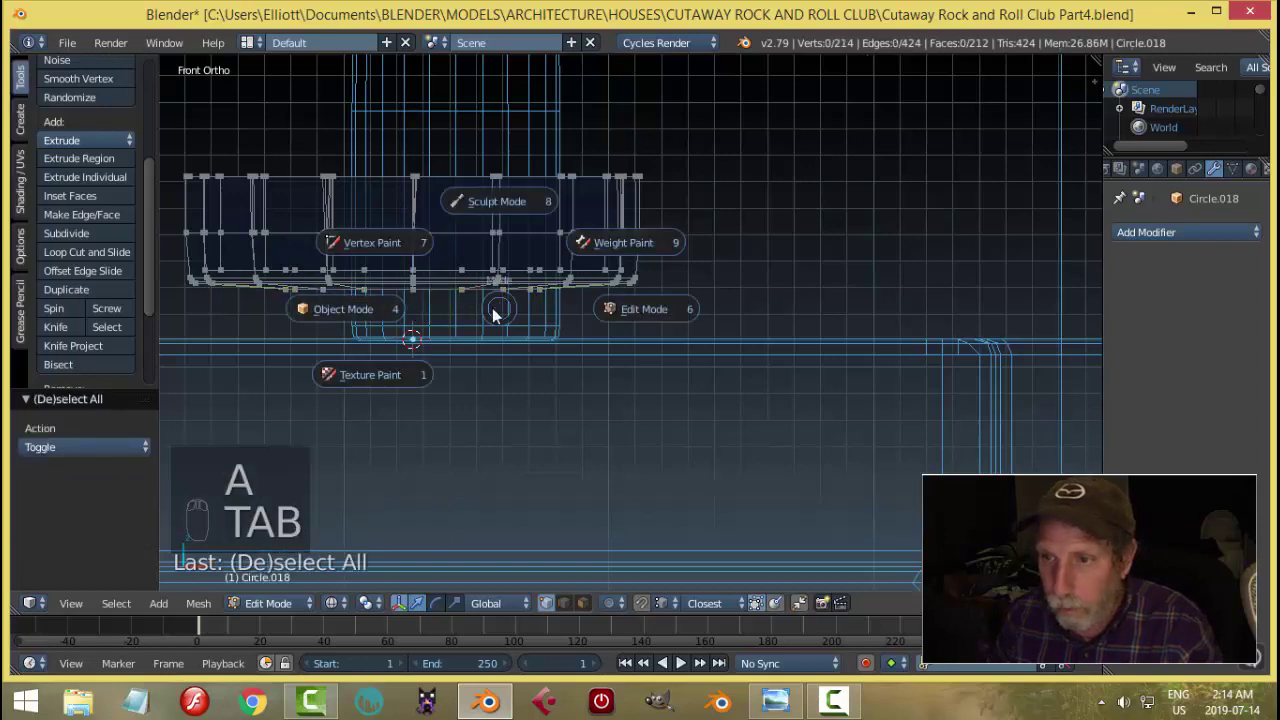
{"action": "scroll", "coordinate": [682, 273], "scroll_direction": "down", "scroll_amount": 2}
{"action": "key", "text": "z"}
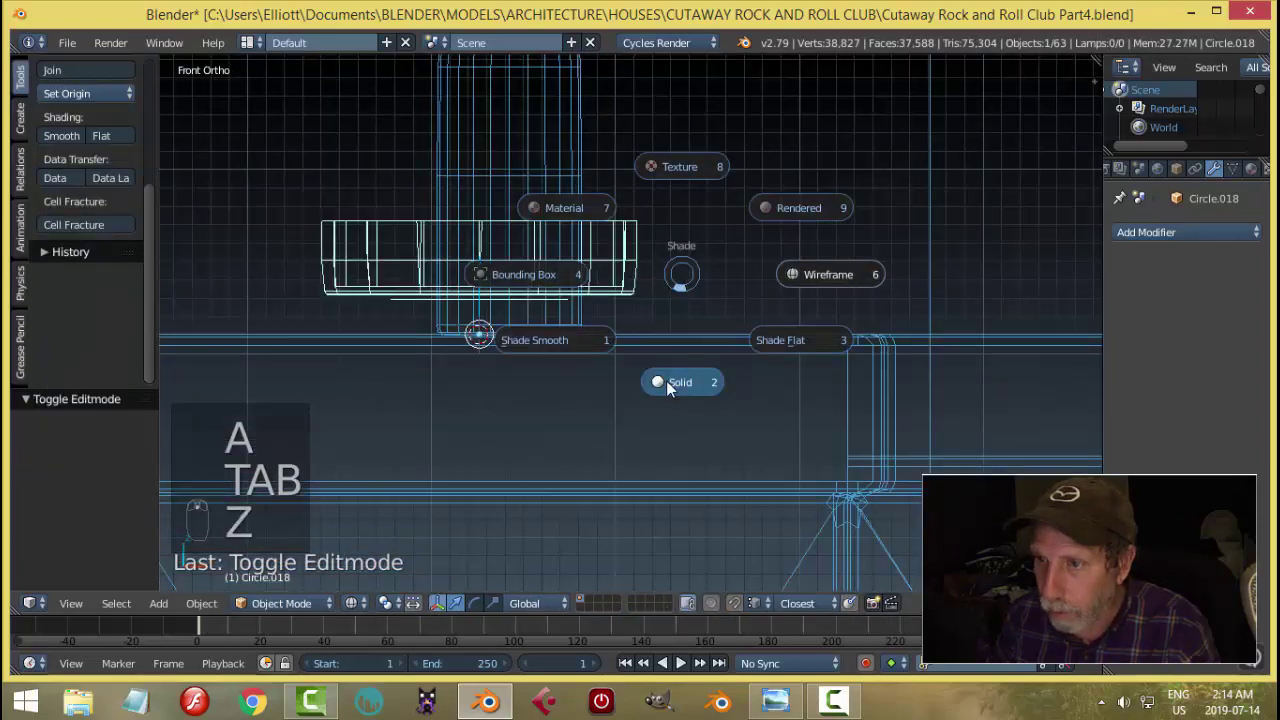
{"action": "left_click", "coordinate": [666, 380]}
{"action": "middle_click_drag", "start_coordinate": [707, 264], "coordinate": [667, 299]}
{"action": "scroll", "coordinate": [745, 255], "scroll_direction": "down", "scroll_amount": 3}
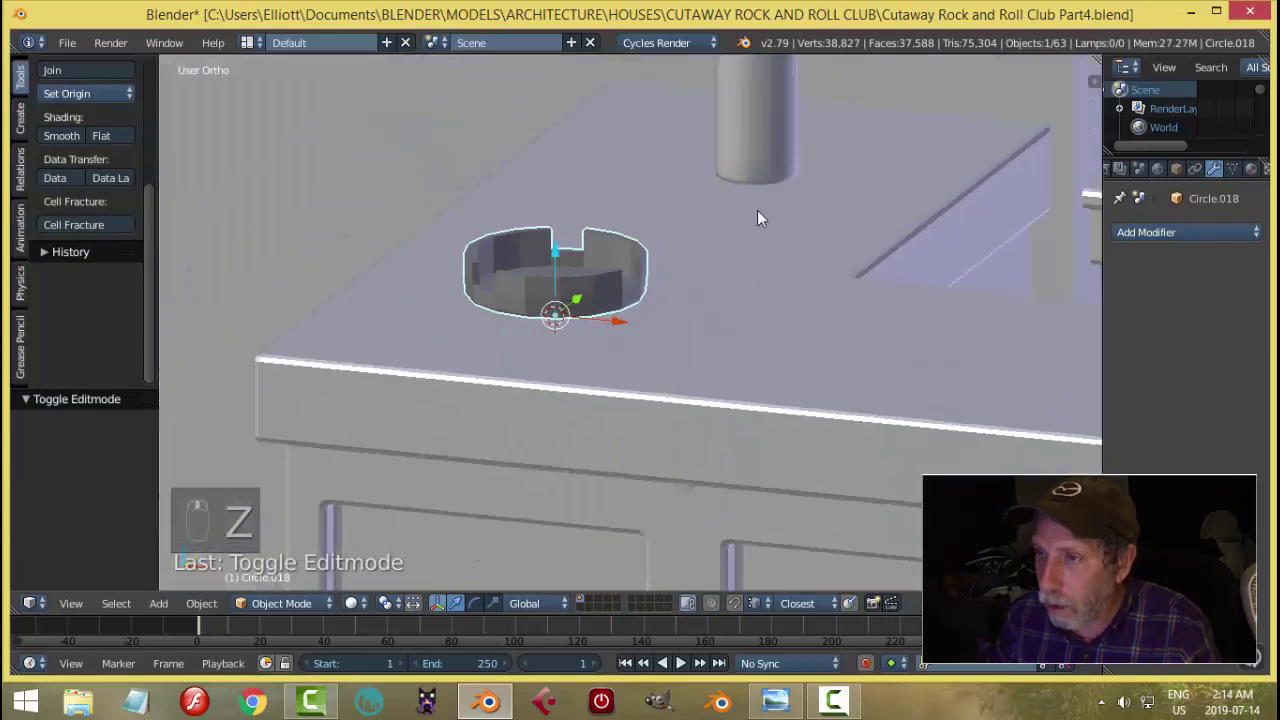
{"action": "right_click", "coordinate": [758, 165], "text": "shift"}
{"action": "key", "text": "ctrl+l"}
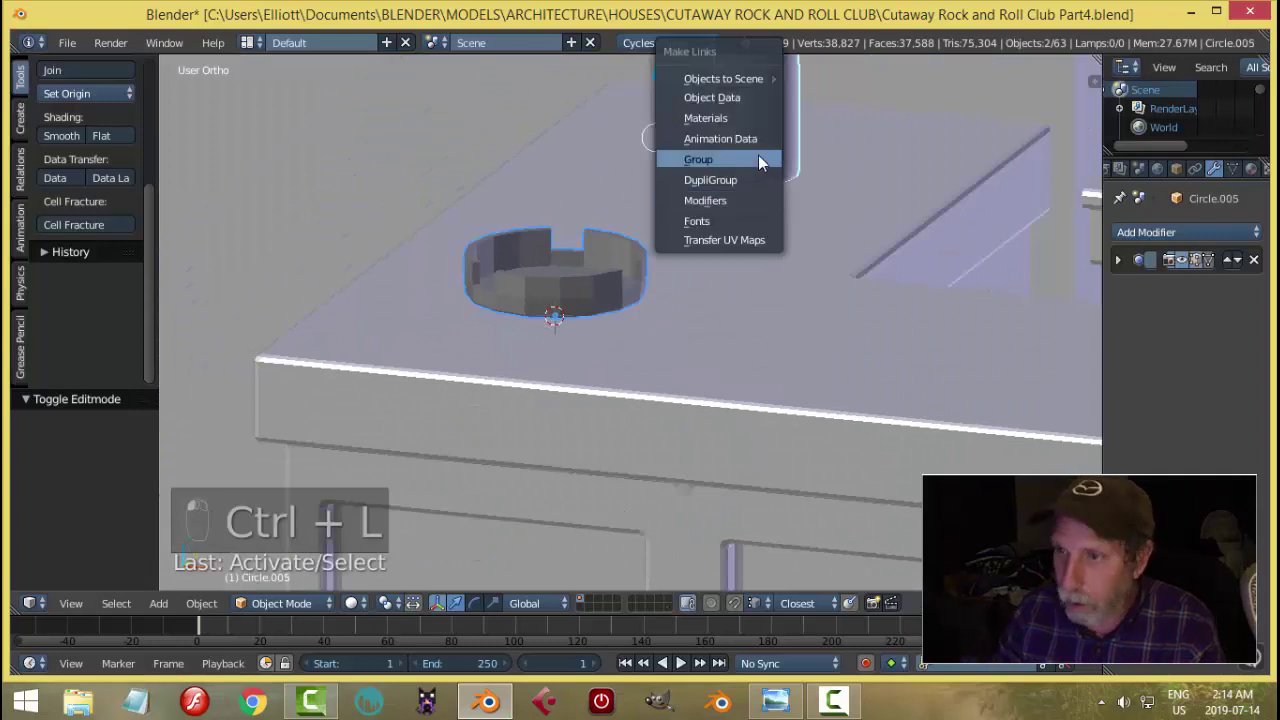
{"action": "left_click", "coordinate": [738, 202]}
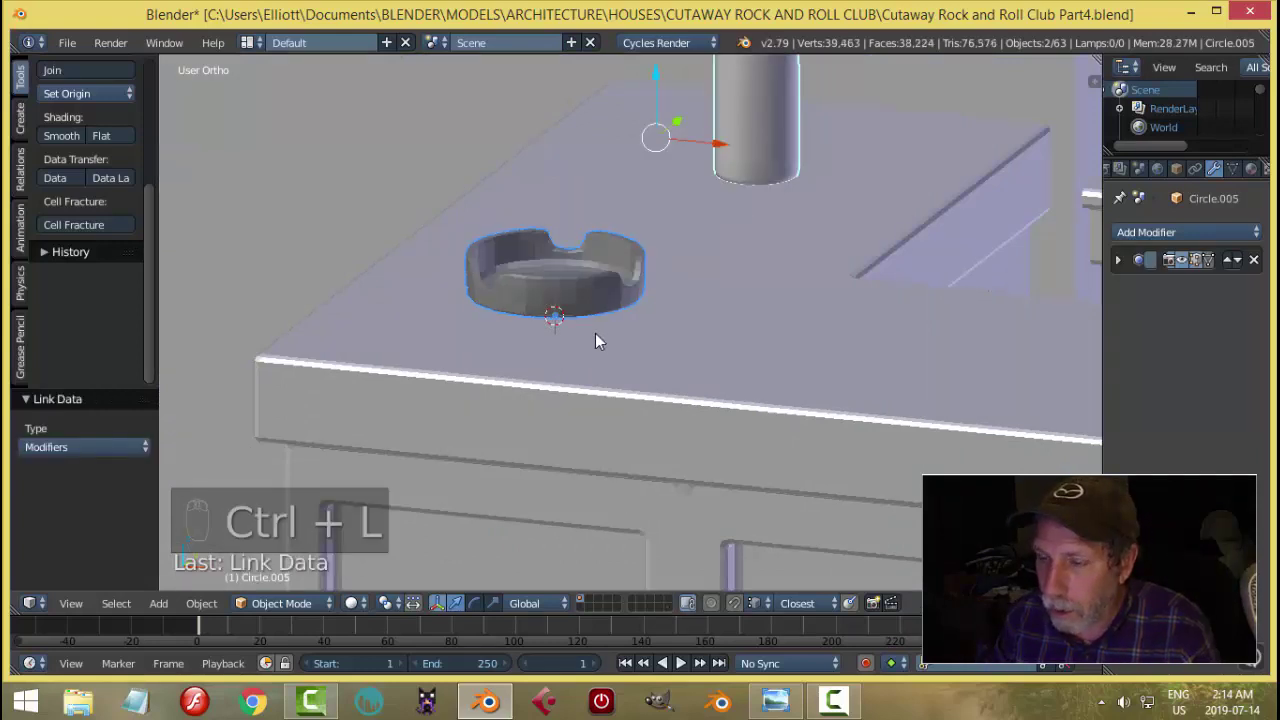
{"action": "key", "text": "a"}
Apply smooth shading to the ashtray.
{"action": "right_click", "coordinate": [560, 290]}
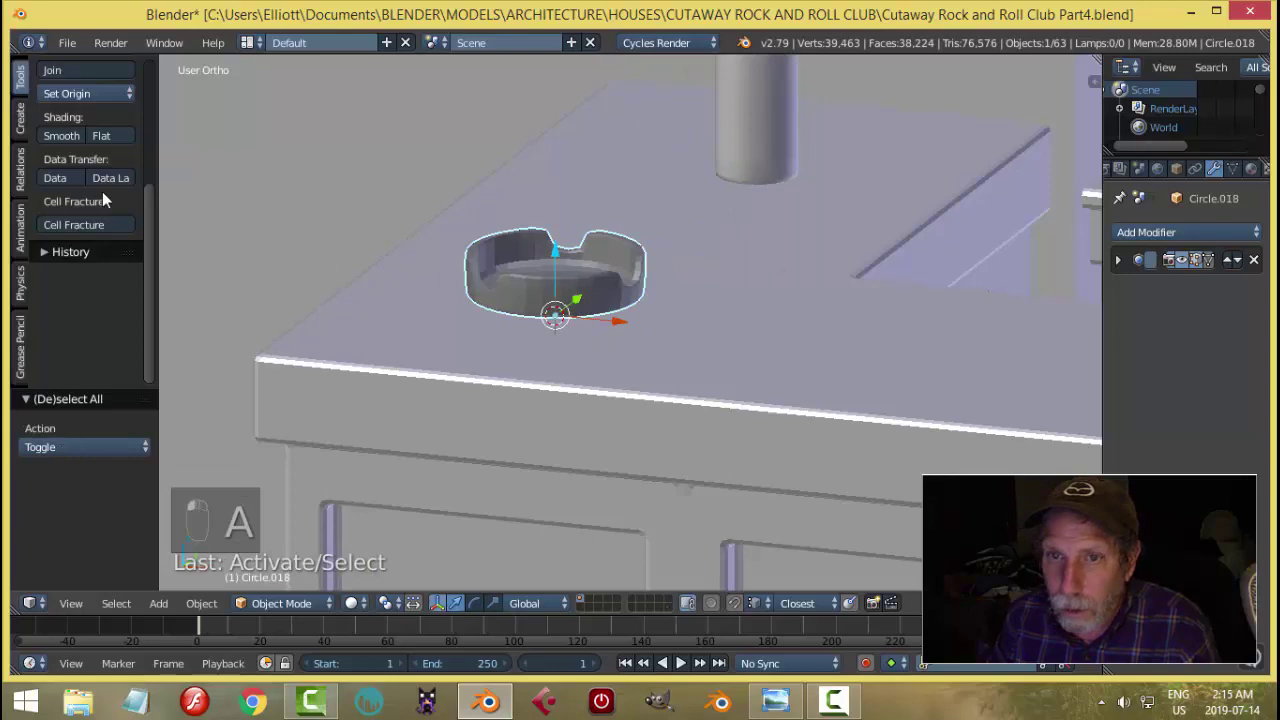
{"action": "left_click", "coordinate": [63, 136]}
{"action": "middle_click_drag", "start_coordinate": [674, 294], "coordinate": [714, 305]}
{"action": "scroll", "coordinate": [403, 303], "scroll_direction": "up", "scroll_amount": 2}
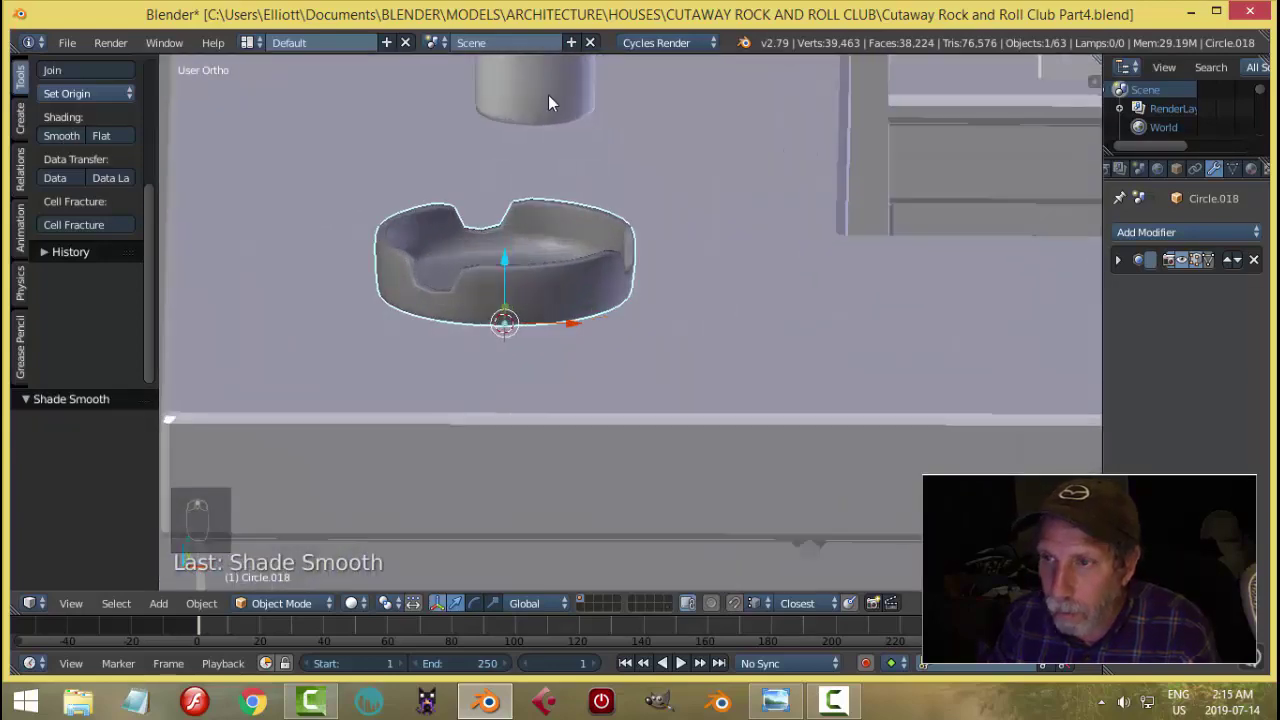
Link the bottle's materials to the ashtray.
{"action": "right_click", "coordinate": [548, 95], "text": "shift"}
{"action": "key", "text": "ctrl+l"}
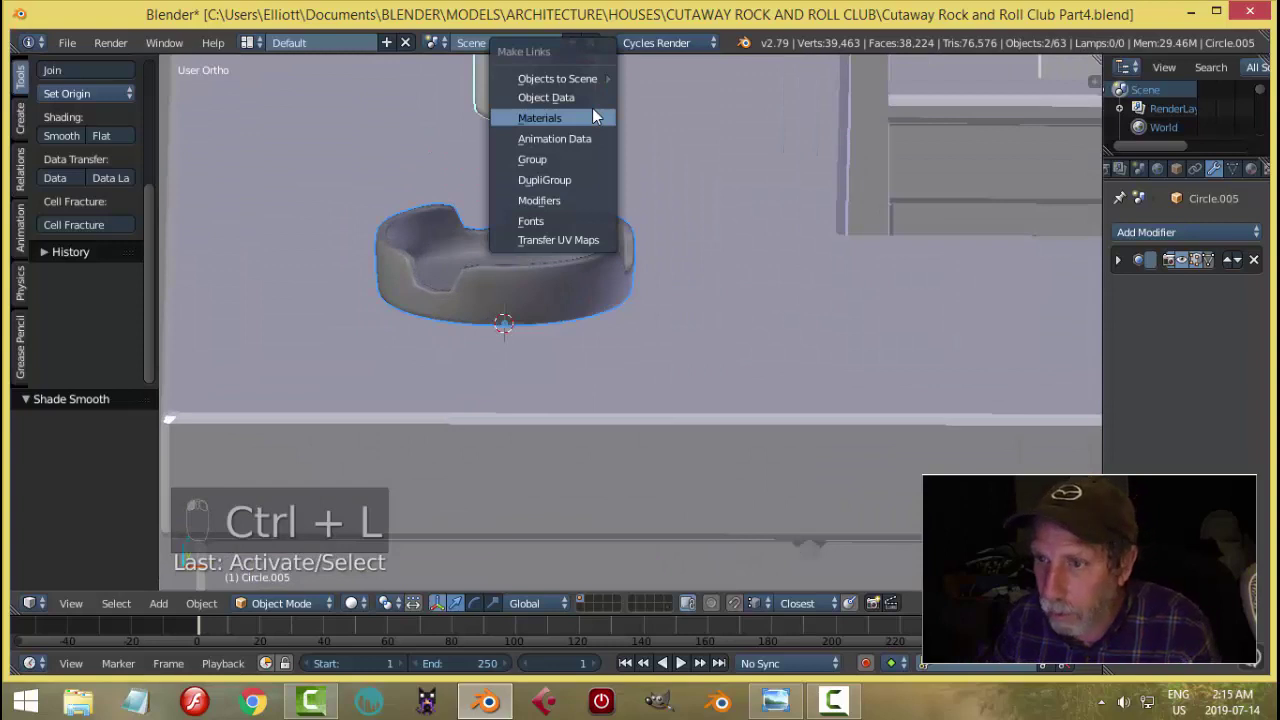
{"action": "left_click", "coordinate": [592, 117]}
{"action": "key", "text": "a"}
Add one loop cut around the lower part of the ashtray's inner wall near the floor, and return to Object Mode.
{"action": "scroll", "coordinate": [600, 246], "scroll_direction": "down", "scroll_amount": 3}
{"action": "right_click", "coordinate": [539, 266]}
{"action": "key", "text": "Tab"}
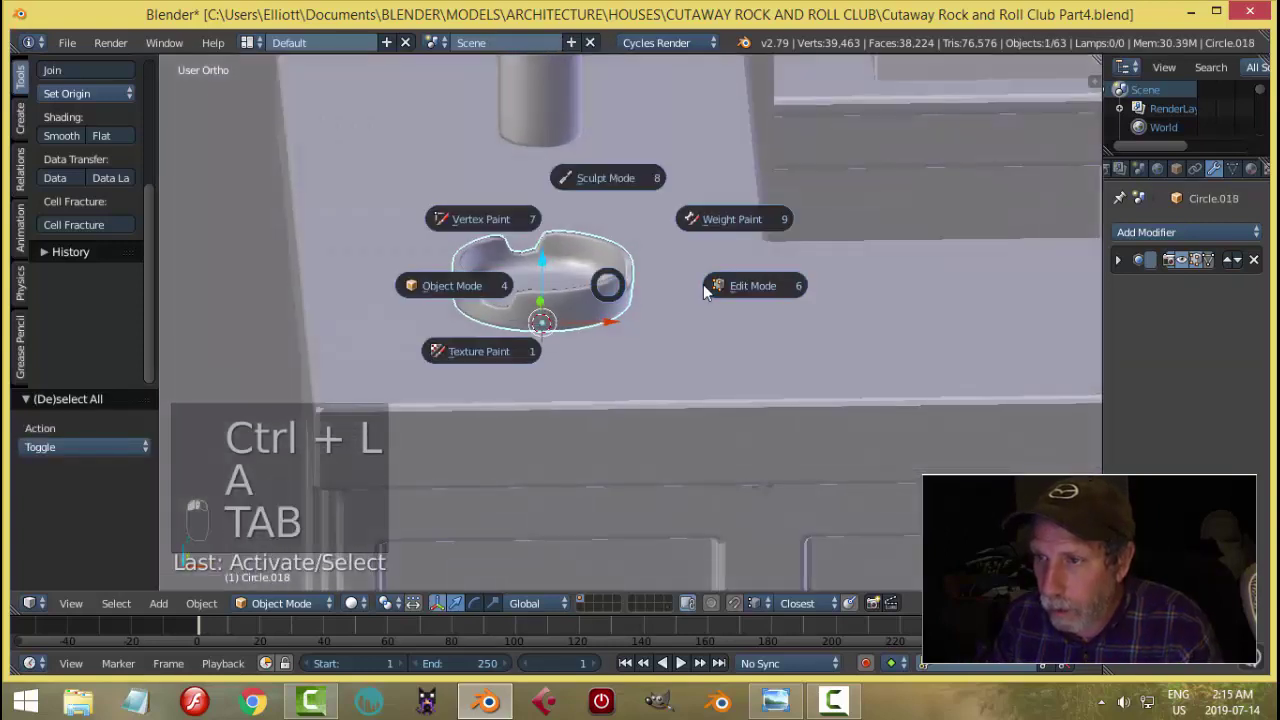
{"action": "left_click", "coordinate": [714, 289]}
{"action": "middle_click_drag", "start_coordinate": [663, 306], "coordinate": [620, 350]}
{"action": "scroll", "coordinate": [583, 274], "scroll_direction": "up", "scroll_amount": 2}
{"action": "key", "text": "ctrl+r"}
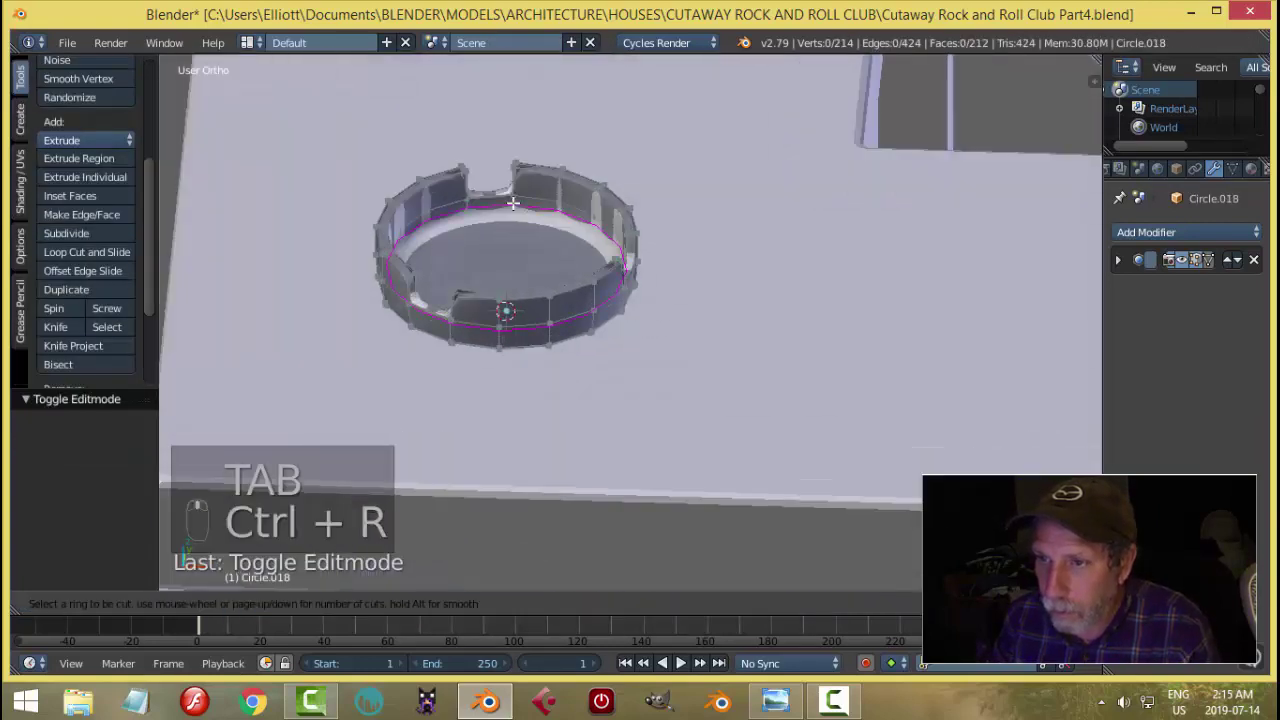
{"action": "left_click", "coordinate": [512, 203]}
{"action": "left_click", "coordinate": [512, 206]}
{"action": "key", "text": "Tab"}
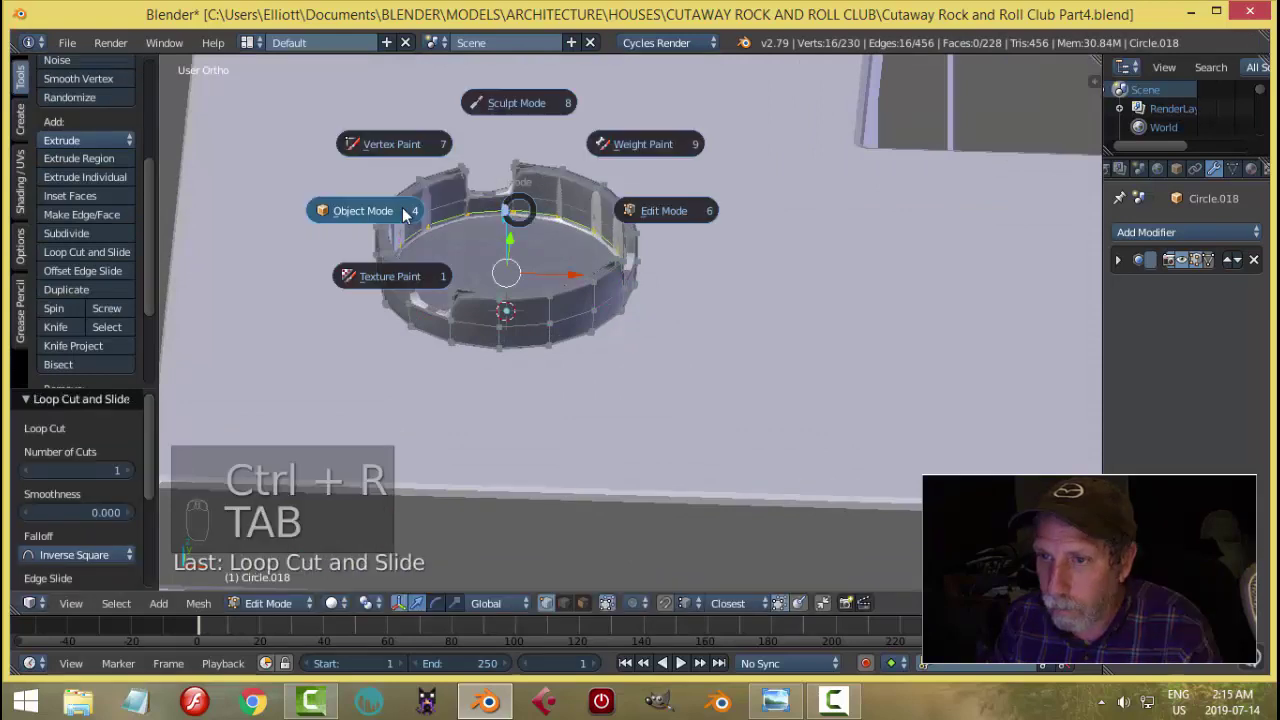
{"action": "left_click", "coordinate": [405, 213]}
Lower the ashtray along Z onto the bar counter's surface.
{"action": "scroll", "coordinate": [546, 271], "scroll_direction": "down", "scroll_amount": 4}
{"action": "key", "text": "a"}
{"action": "key", "text": "a"}
{"action": "right_click", "coordinate": [555, 285]}
{"action": "scroll", "coordinate": [685, 259], "scroll_direction": "up", "scroll_amount": 3}
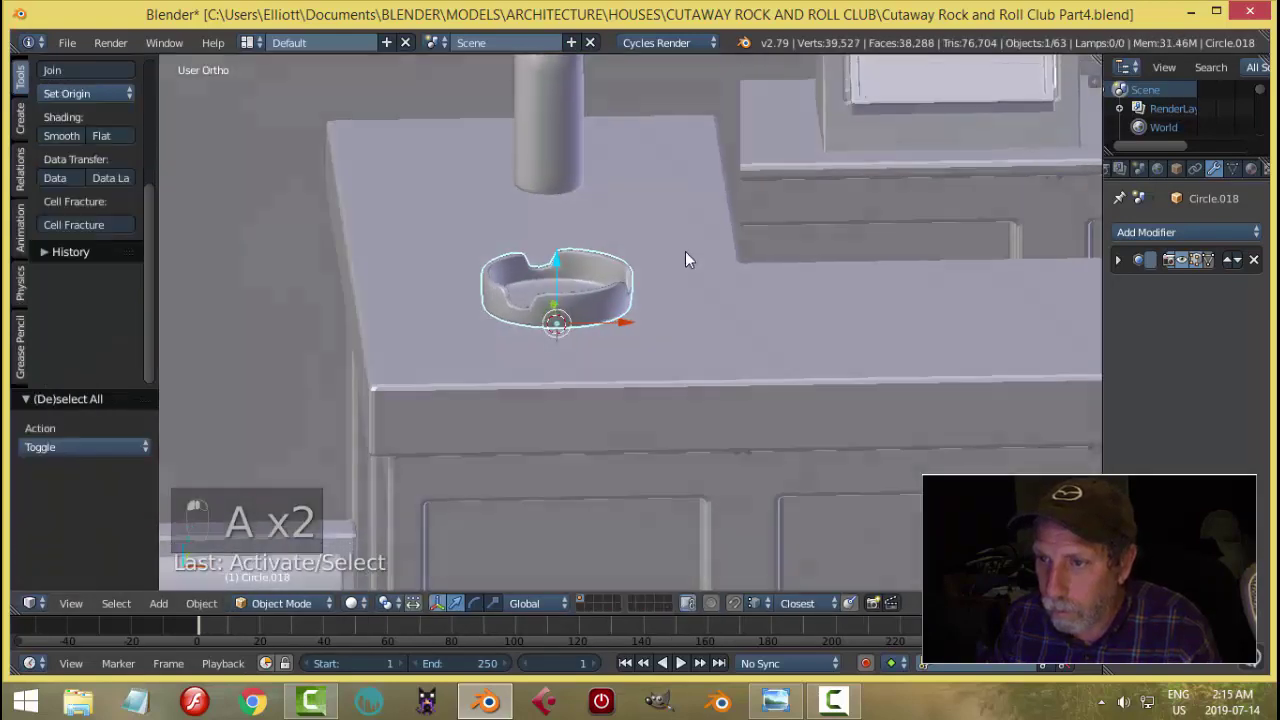
{"action": "middle_click_drag", "start_coordinate": [685, 259], "coordinate": [590, 280]}
{"action": "left_click_drag", "start_coordinate": [553, 257], "coordinate": [554, 277]}
{"action": "key", "text": "a"}
Switch to Windows Photo Viewer to check the ashtray in the rock bar reference image, and return to Blender.
{"action": "scroll", "coordinate": [611, 277], "scroll_direction": "down", "scroll_amount": 5}
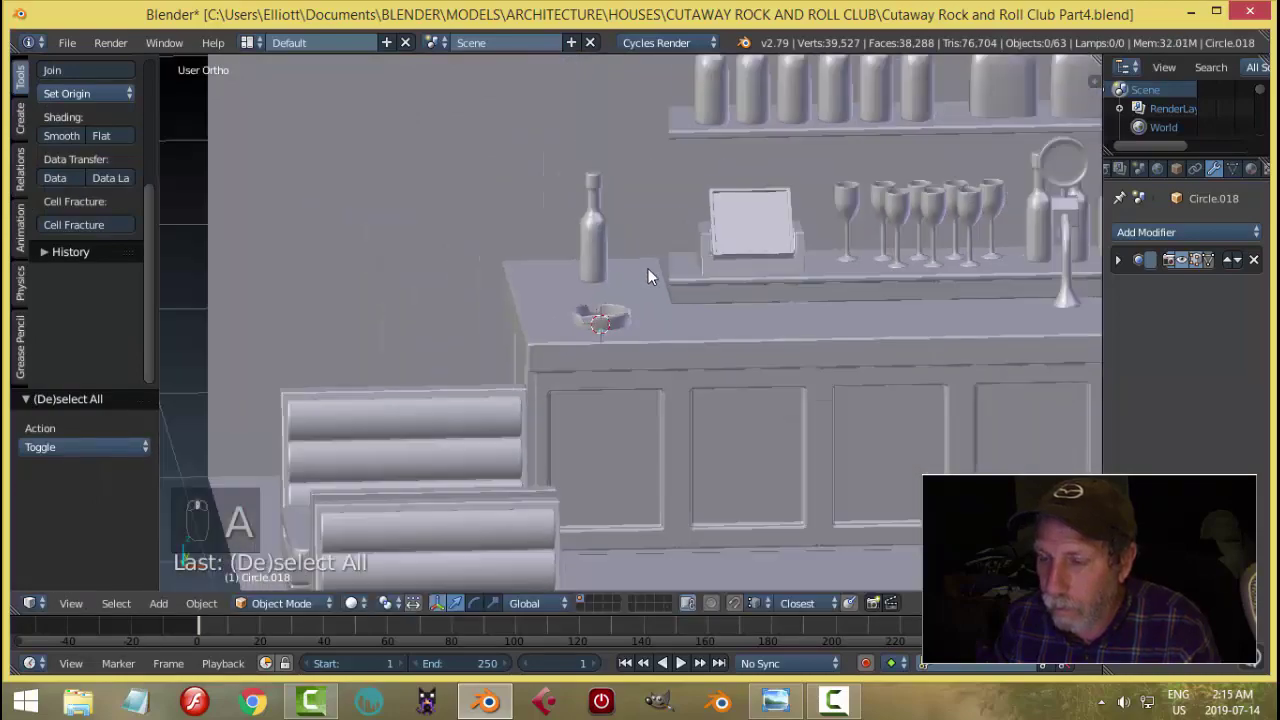
{"action": "middle_click_drag", "start_coordinate": [648, 268], "coordinate": [664, 320]}
{"action": "left_click", "coordinate": [794, 706]}
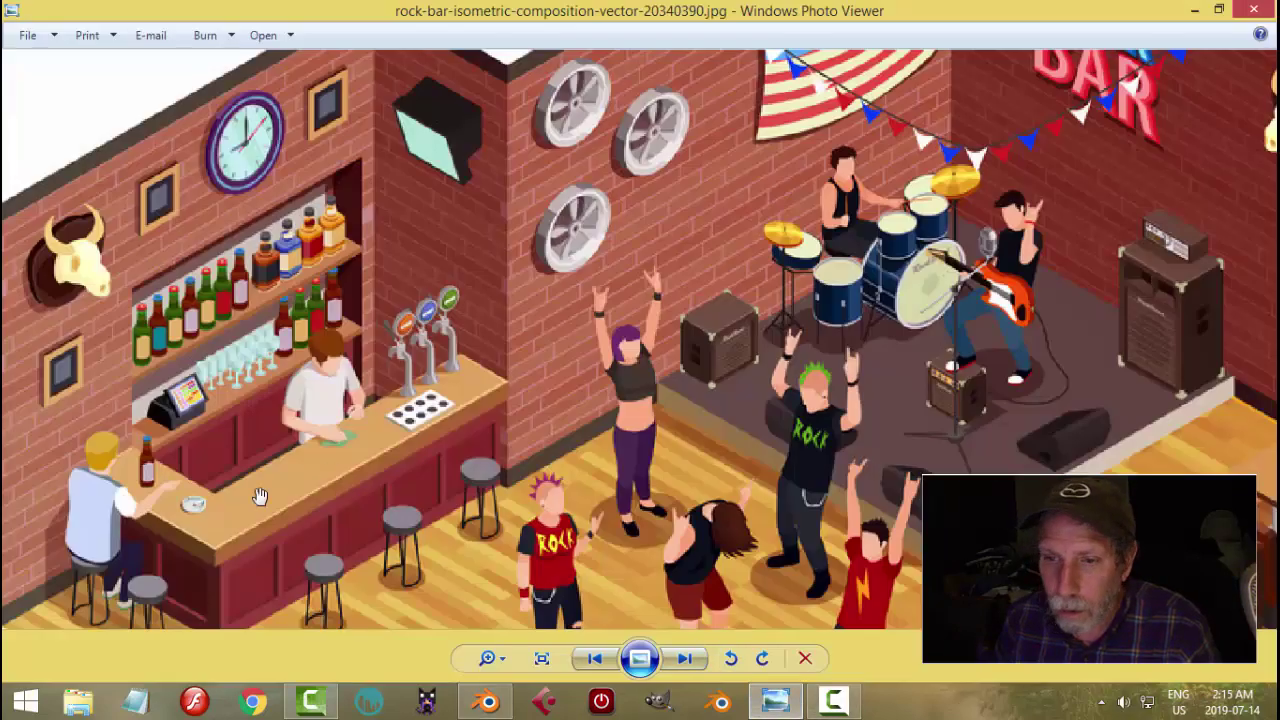
{"action": "left_click", "coordinate": [492, 700]}
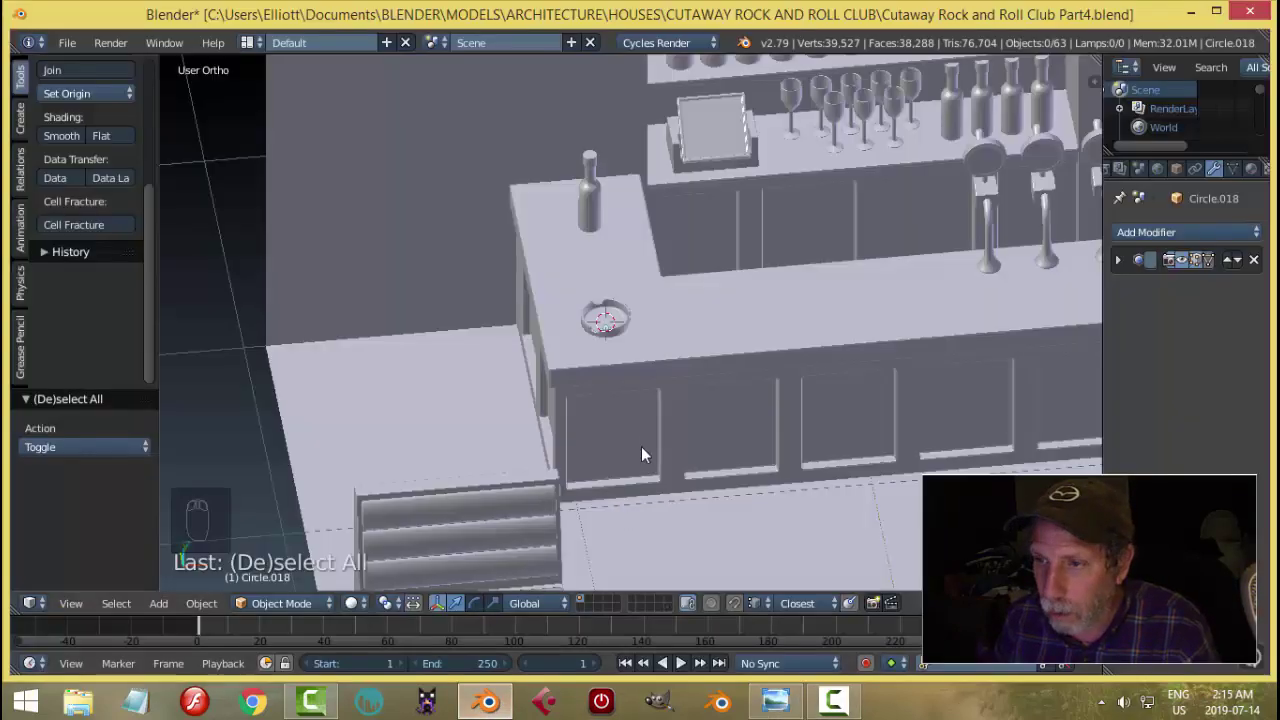
Scale the ashtray down uniformly to about 0.928.
{"action": "right_click", "coordinate": [627, 325]}
{"action": "scroll", "coordinate": [690, 348], "scroll_direction": "up", "scroll_amount": 2}
{"action": "key", "text": "s"}
{"action": "left_click", "coordinate": [731, 345]}
{"action": "scroll", "coordinate": [716, 340], "scroll_direction": "up", "scroll_amount": 1}
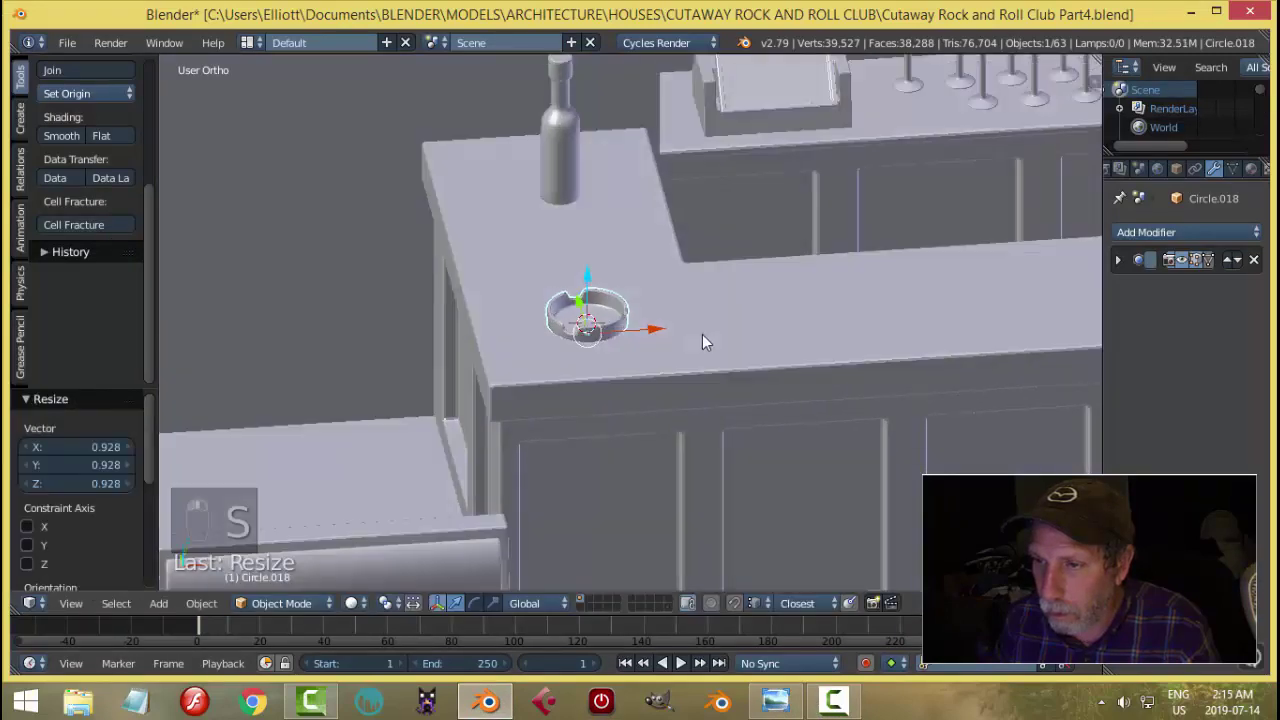
Raise the ashtray along Z by about 0.0026 so it rests on the counter.
{"action": "middle_click_drag", "start_coordinate": [702, 343], "coordinate": [712, 292]}
{"action": "scroll", "coordinate": [601, 307], "scroll_direction": "up", "scroll_amount": 2}
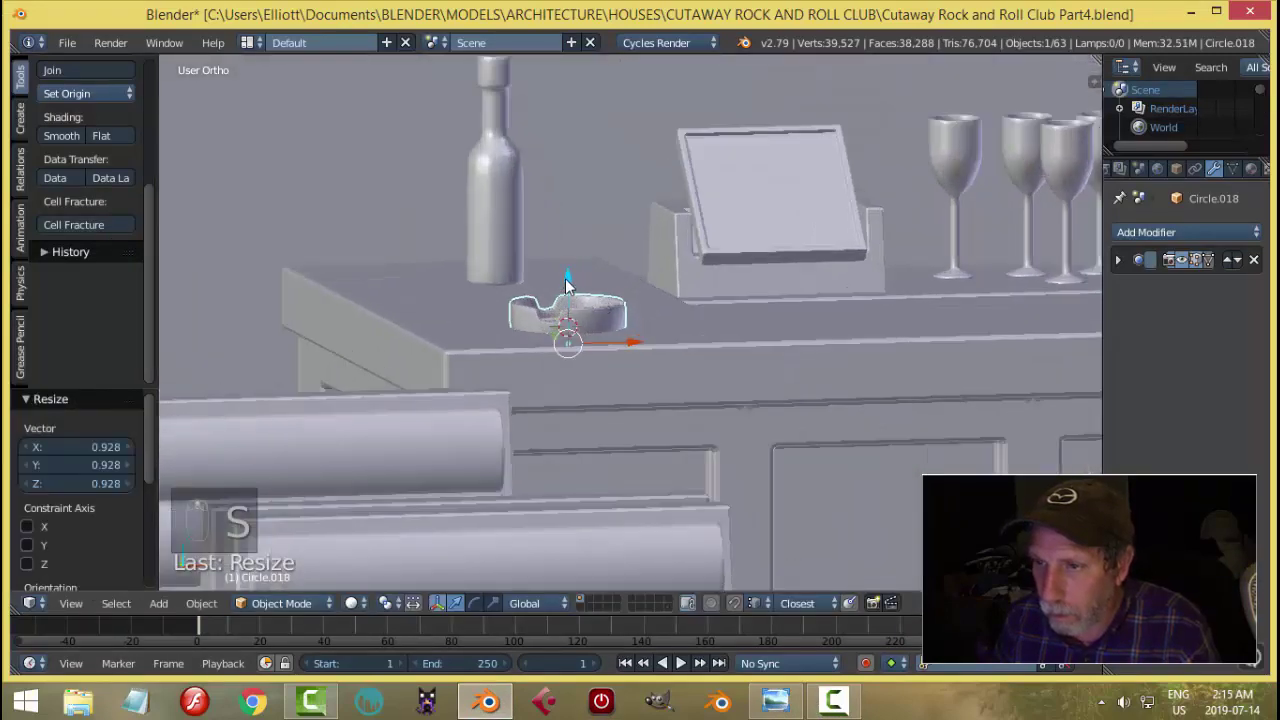
{"action": "key", "text": "g"}
{"action": "key", "text": "z"}
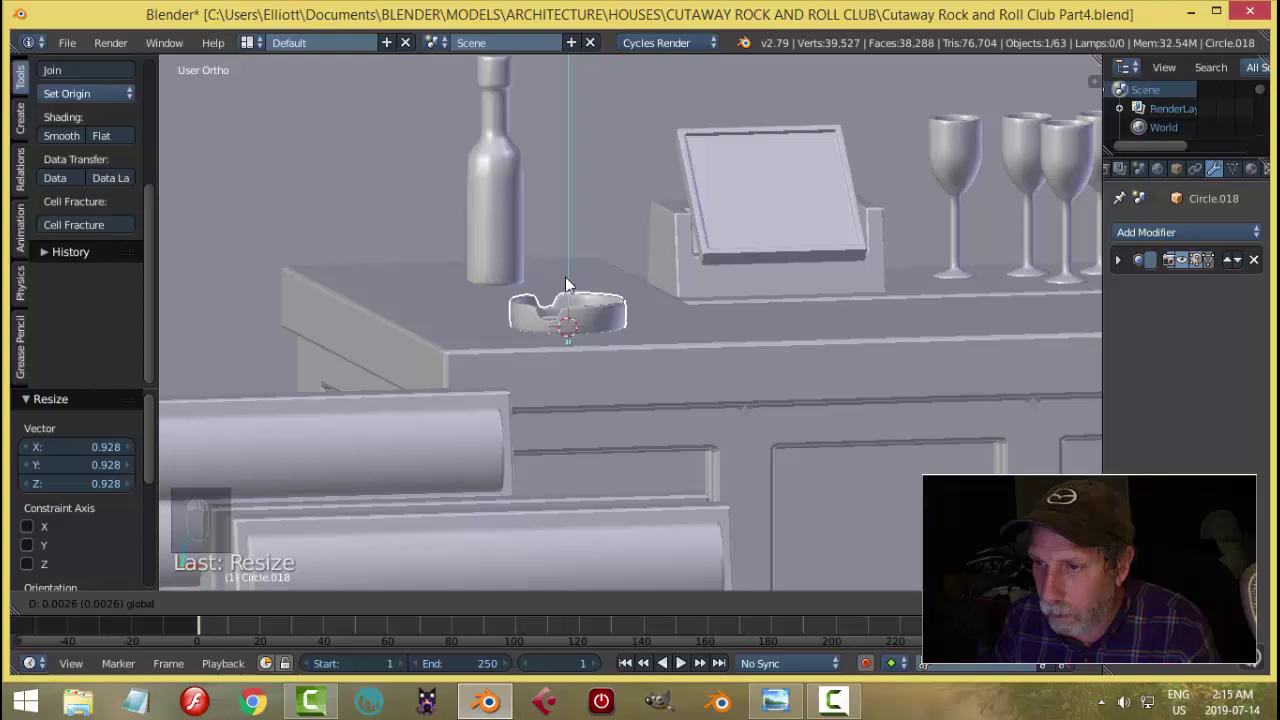
{"action": "left_click", "coordinate": [568, 285]}
{"action": "key", "text": "a"}
Save the Cutaway Rock and Roll Club Part4 file.
{"action": "scroll", "coordinate": [626, 300], "scroll_direction": "down", "scroll_amount": 4}
{"action": "middle_click_drag", "start_coordinate": [626, 300], "coordinate": [631, 335]}
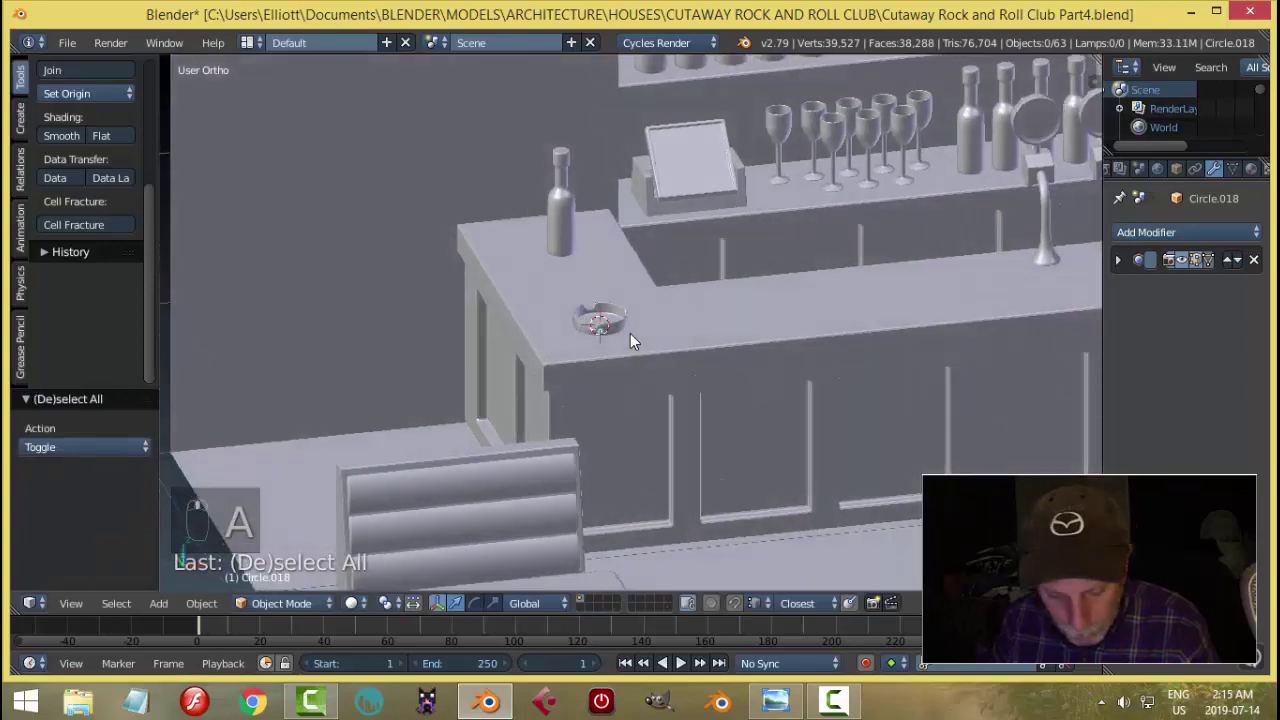
{"action": "key", "text": "ctrl+s"}
Set the view subdivisions of the ashtray's subdivision modifier to 2.
{"action": "scroll", "coordinate": [655, 360], "scroll_direction": "up", "scroll_amount": 6}
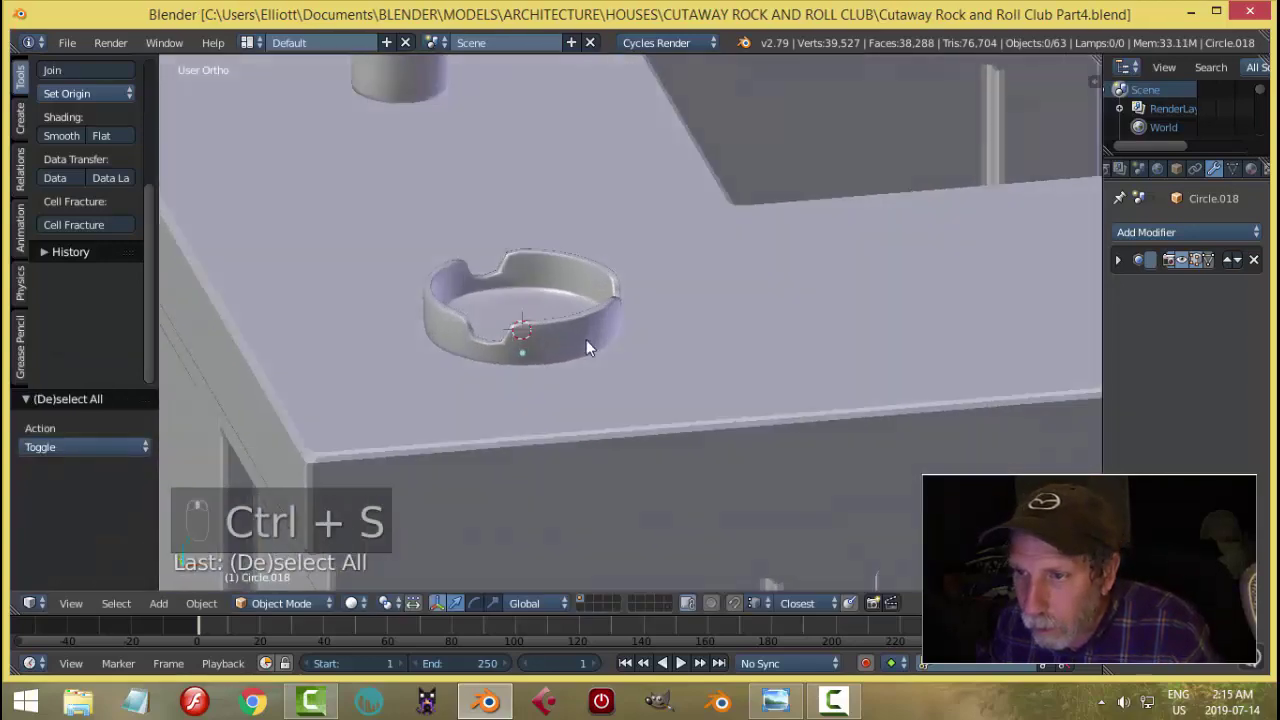
{"action": "middle_click_drag", "start_coordinate": [586, 340], "coordinate": [638, 352]}
{"action": "right_click", "coordinate": [544, 328]}
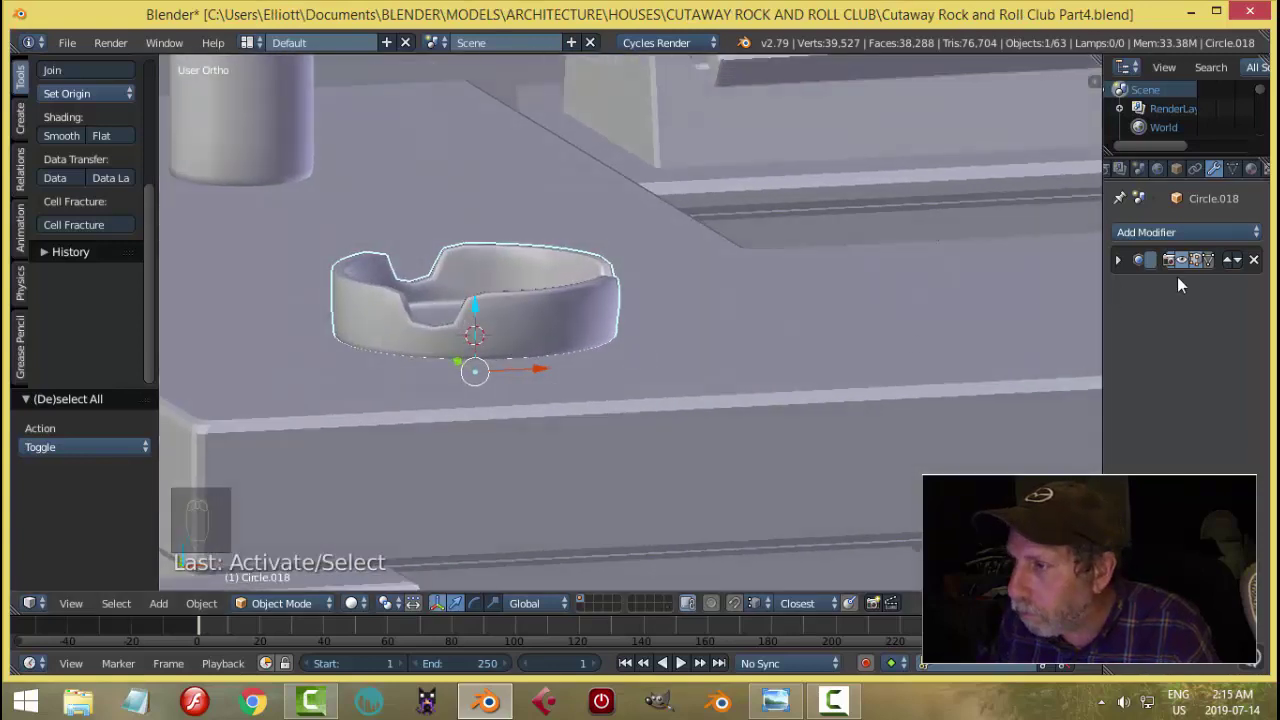
{"action": "left_click", "coordinate": [1120, 261]}
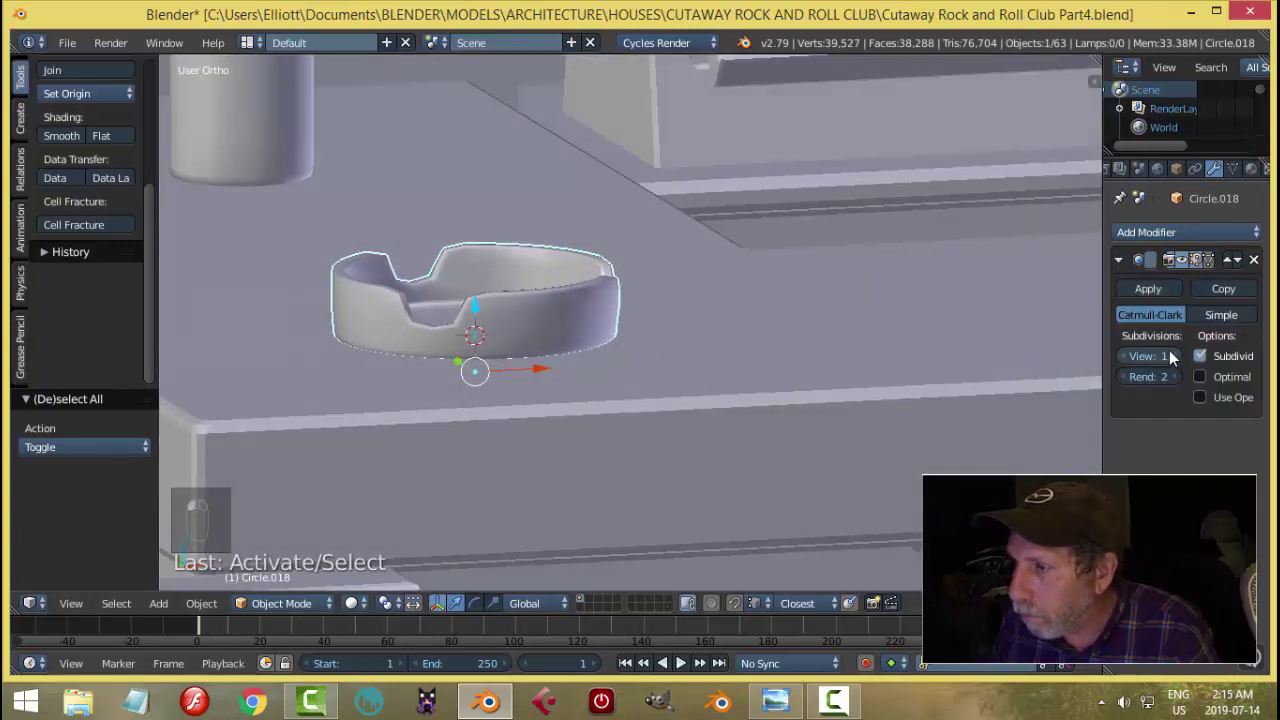
{"action": "left_click", "coordinate": [1176, 356]}
{"action": "scroll", "coordinate": [634, 287], "scroll_direction": "down", "scroll_amount": 3}
{"action": "key", "text": "a"}
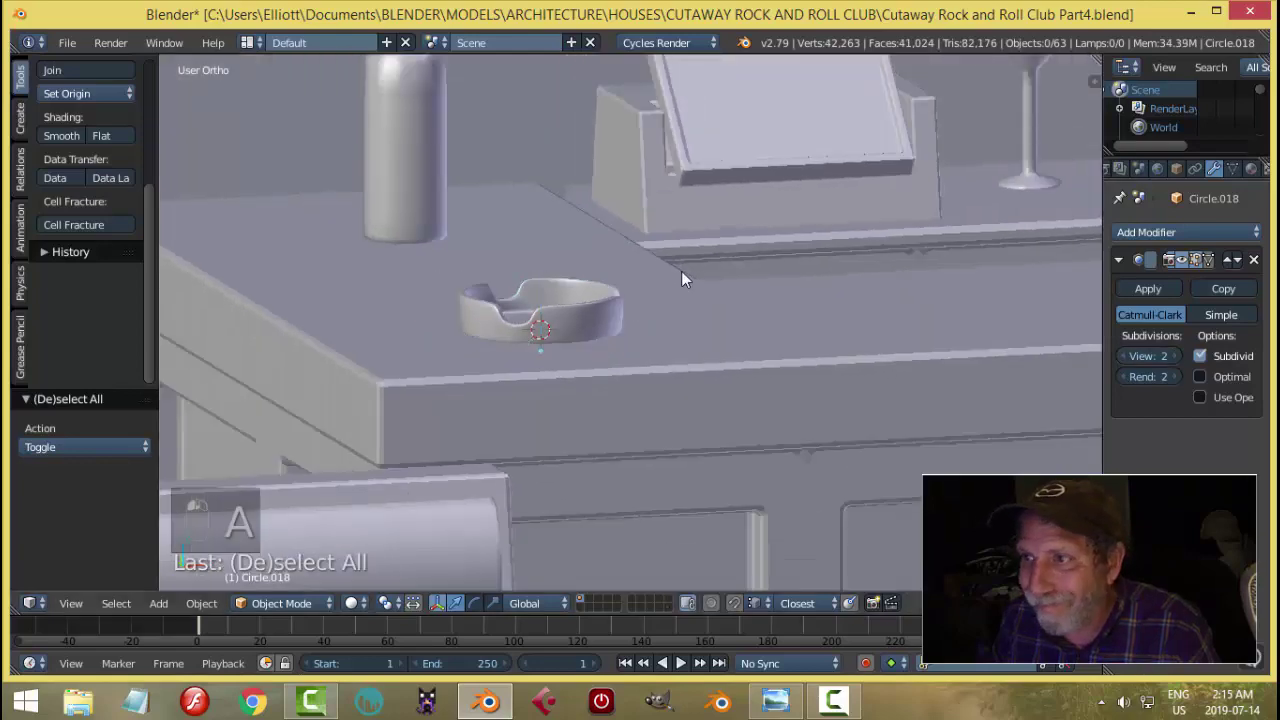
Deselect the ashtray and save the Cutaway Rock and Roll Club Part4 file over the existing version.
{"action": "middle_click_drag", "start_coordinate": [705, 215], "coordinate": [591, 297]}
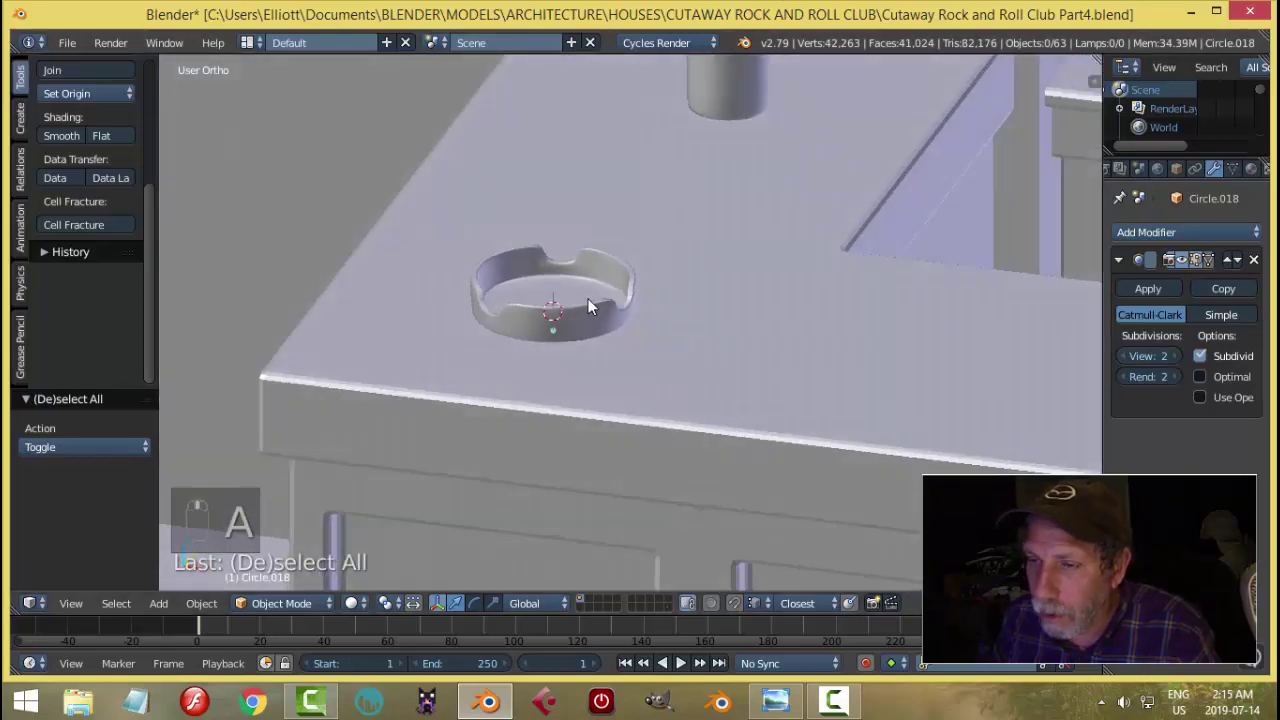
{"action": "right_click", "coordinate": [588, 298]}
{"action": "scroll", "coordinate": [588, 298], "scroll_direction": "up", "scroll_amount": 1}
{"action": "middle_click_drag", "start_coordinate": [697, 305], "coordinate": [743, 300]}
{"action": "key", "text": "a"}
{"action": "scroll", "coordinate": [662, 277], "scroll_direction": "down", "scroll_amount": 3}
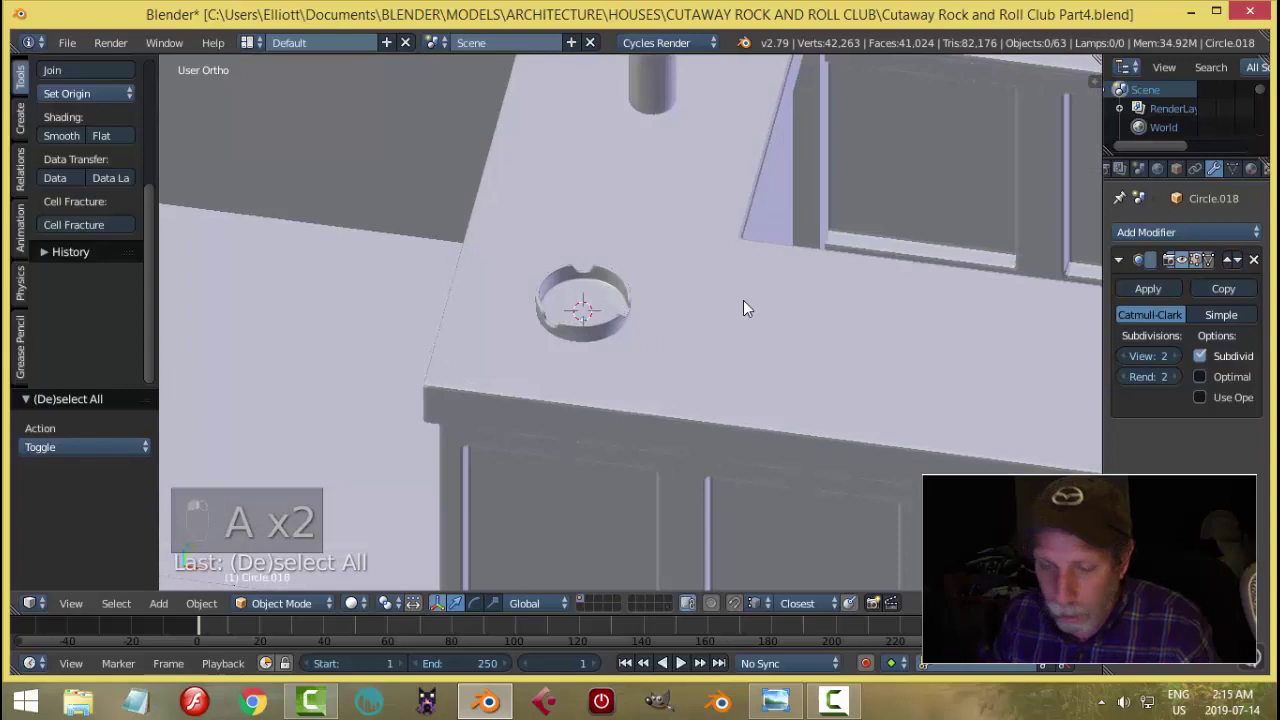
{"action": "key", "text": "ctrl+s"}
{"action": "left_click", "coordinate": [743, 300]}
Switch to Windows Photo Viewer to check the ashtray in the rock bar reference image, and return to Blender for a close view.
{"action": "middle_click_drag", "start_coordinate": [662, 342], "coordinate": [681, 296]}
{"action": "scroll", "coordinate": [681, 296], "scroll_direction": "up", "scroll_amount": 3}
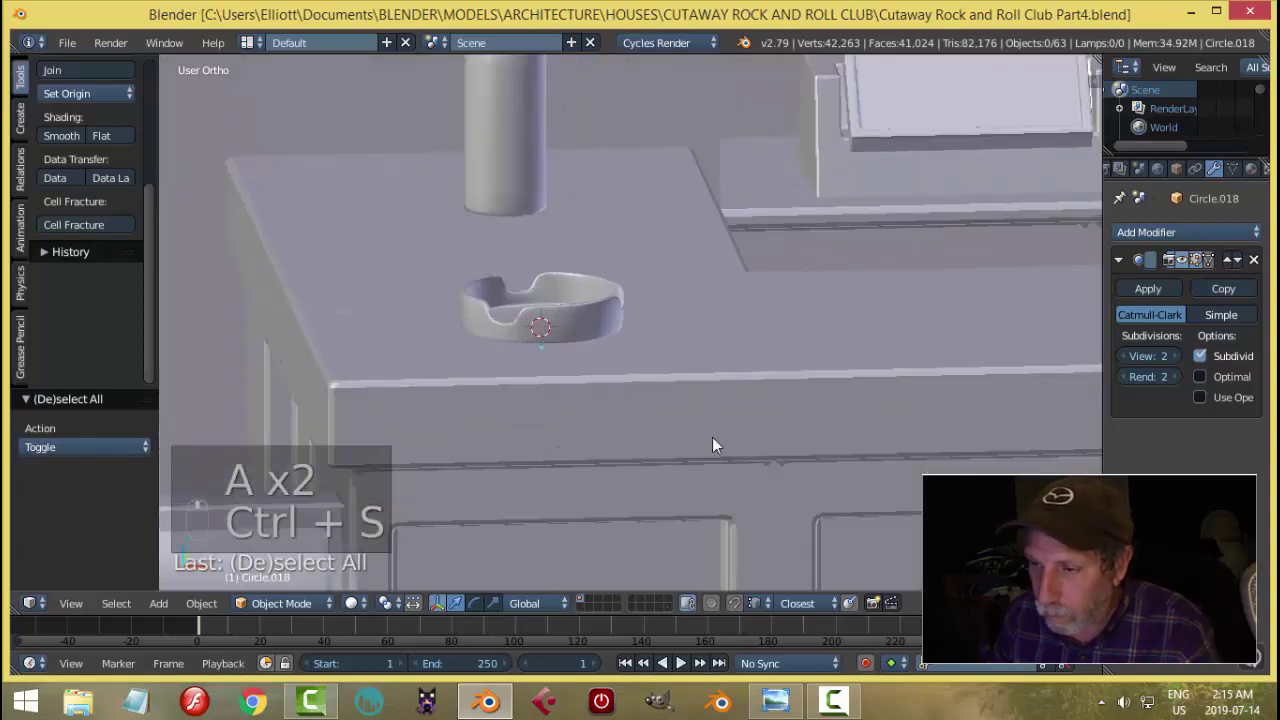
{"action": "left_click", "coordinate": [780, 701]}
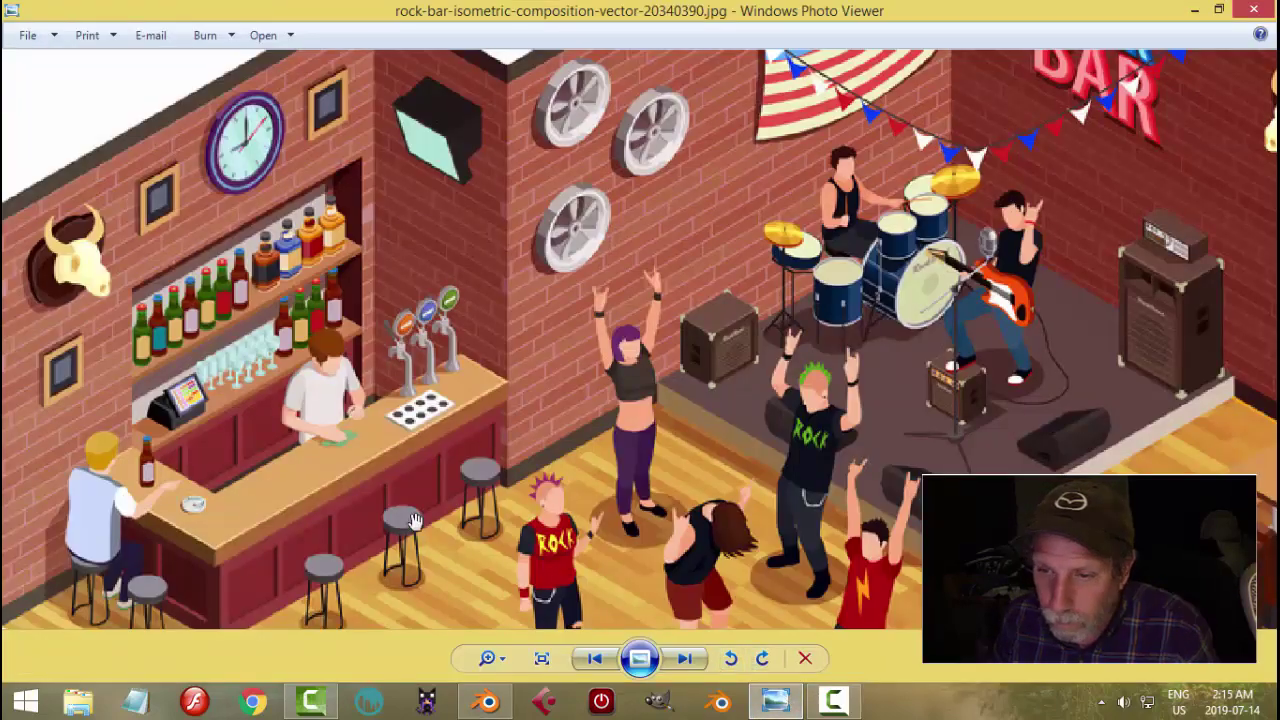
{"action": "left_click", "coordinate": [488, 702]}
{"action": "scroll", "coordinate": [561, 424], "scroll_direction": "up", "scroll_amount": 3}
{"action": "scroll", "coordinate": [448, 336], "scroll_direction": "up", "scroll_amount": 2}
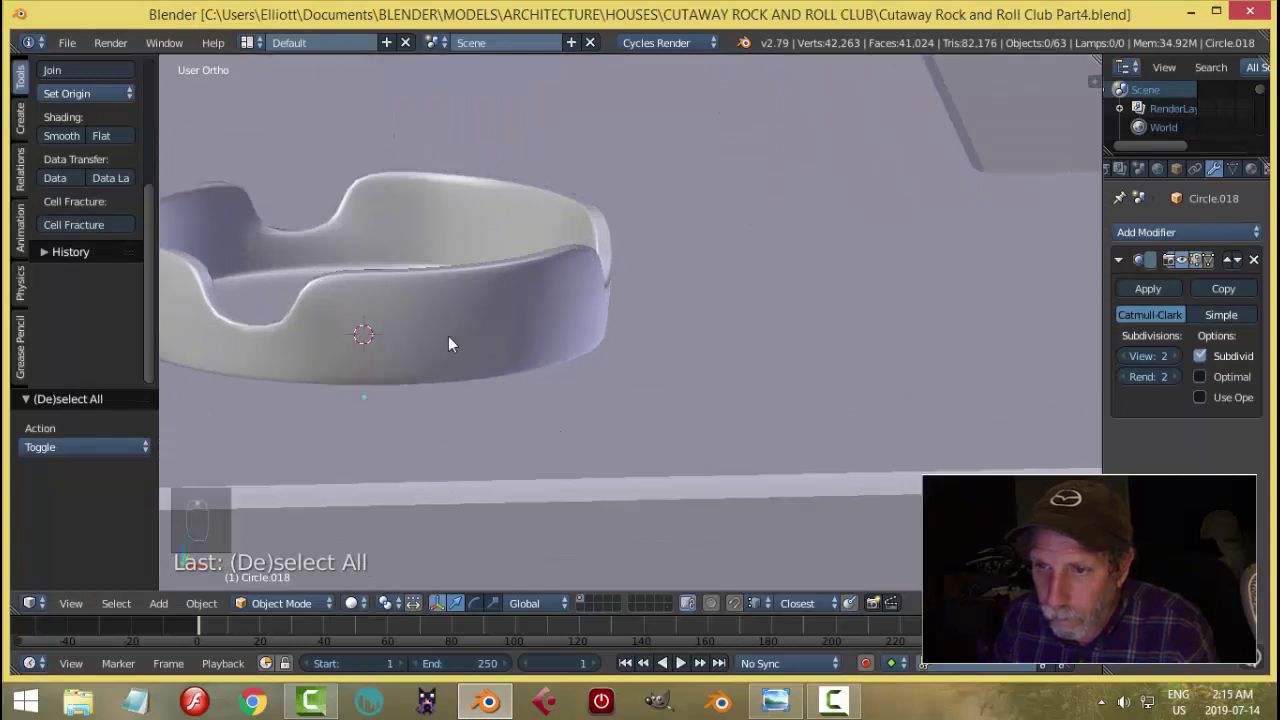
Select the ashtray and raise it along Z clear of the counter.
{"action": "right_click", "coordinate": [448, 336]}
{"action": "scroll", "coordinate": [448, 336], "scroll_direction": "down", "scroll_amount": 3}
{"action": "left_click_drag", "start_coordinate": [466, 298], "coordinate": [483, 266]}
Select the ashtray's bottom vertices in front wireframe view and move them down slightly along Z.
{"action": "key", "text": "Tab"}
{"action": "left_click", "coordinate": [618, 276]}
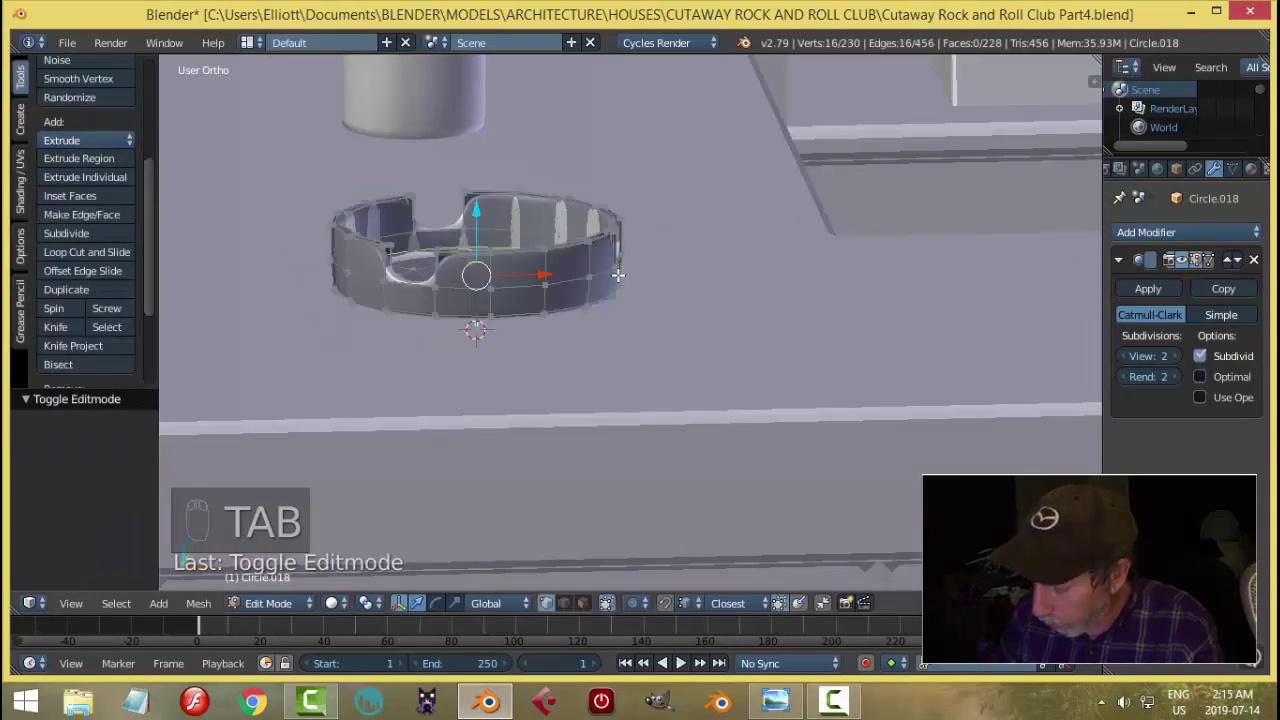
{"action": "key", "text": "KP_1"}
{"action": "key", "text": "a"}
{"action": "key", "text": "a"}
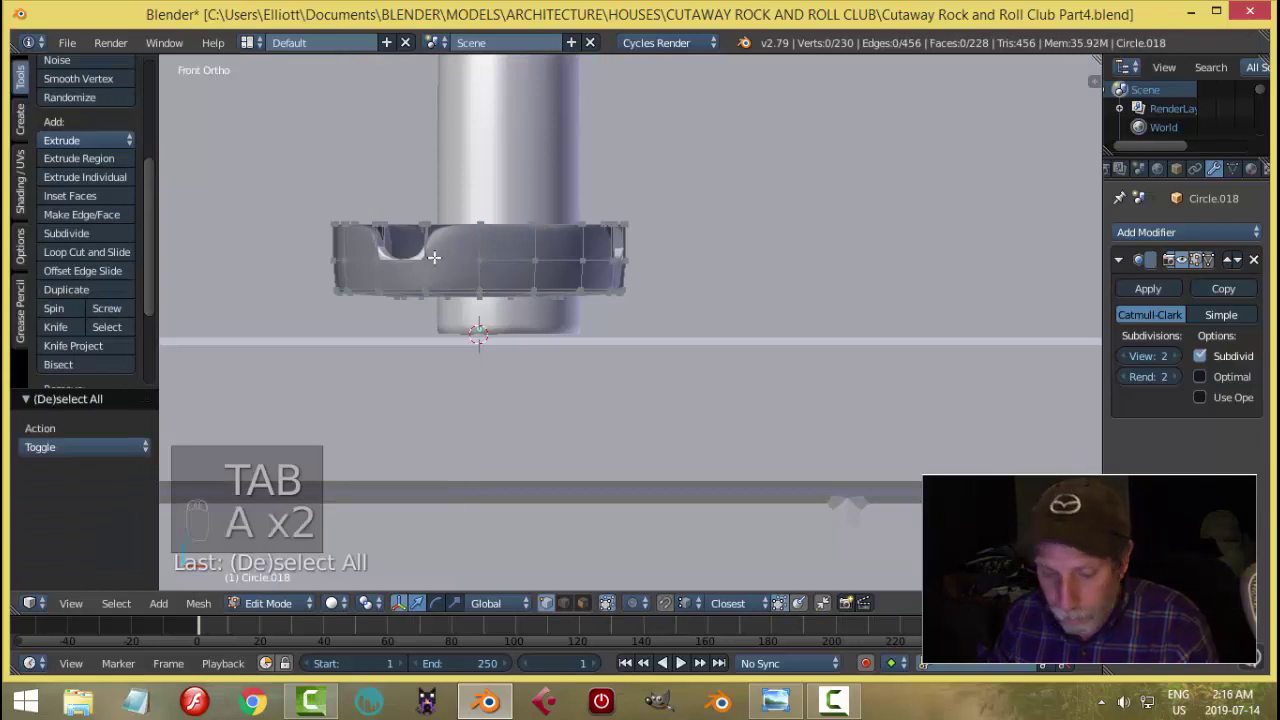
{"action": "key", "text": "z"}
{"action": "left_click", "coordinate": [584, 260]}
{"action": "key", "text": "b"}
{"action": "mouse_move", "coordinate": [710, 332]}
{"action": "left_mouse_down"}
{"action": "mouse_move", "coordinate": [291, 290]}
{"action": "mouse_move", "coordinate": [285, 276]}
{"action": "left_mouse_up"}
{"action": "left_click_drag", "start_coordinate": [475, 220], "coordinate": [493, 235]}
{"action": "key", "text": "a"}
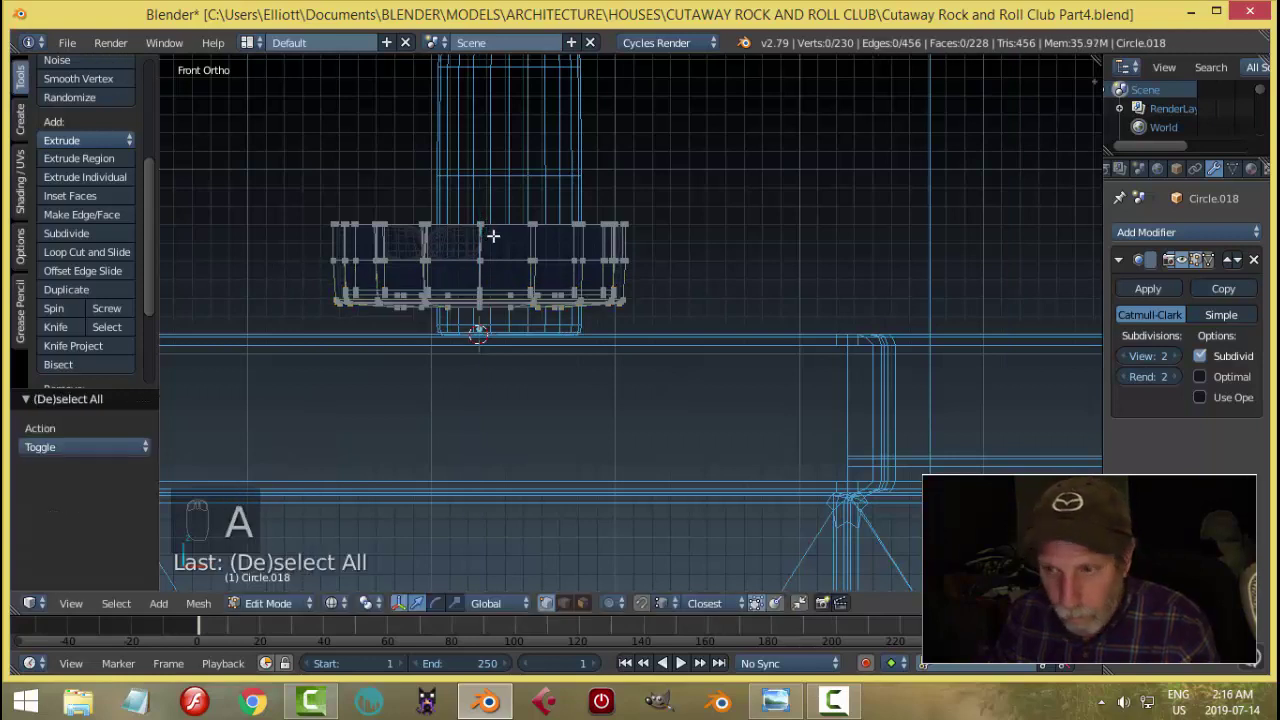
Return to solid shading and Object Mode and lower the ashtray along Z back onto the counter.
{"action": "key", "text": "z"}
{"action": "left_click", "coordinate": [505, 340]}
{"action": "key", "text": "Tab"}
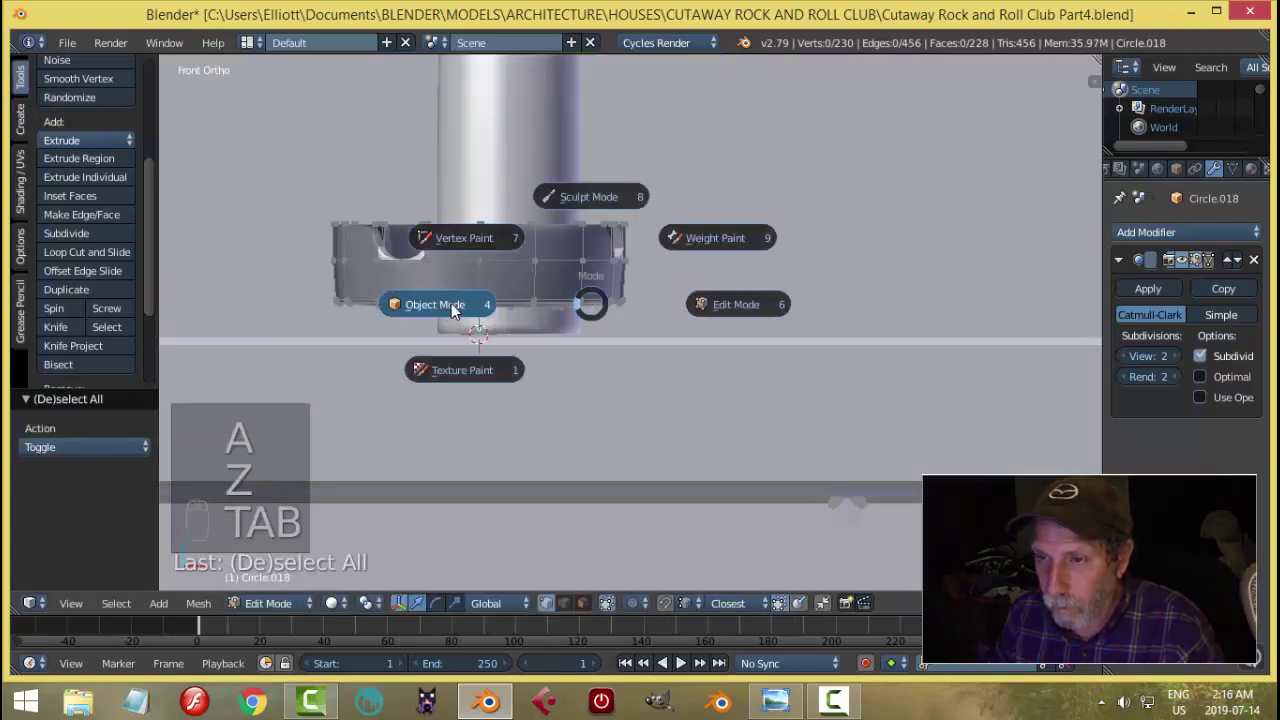
{"action": "left_click", "coordinate": [451, 303]}
{"action": "left_click_drag", "start_coordinate": [477, 254], "coordinate": [478, 288]}
{"action": "key", "text": "a"}
{"action": "key", "text": "a"}
Save the Cutaway Rock and Roll Club Part4 file.
{"action": "middle_click_drag", "start_coordinate": [602, 273], "coordinate": [607, 332]}
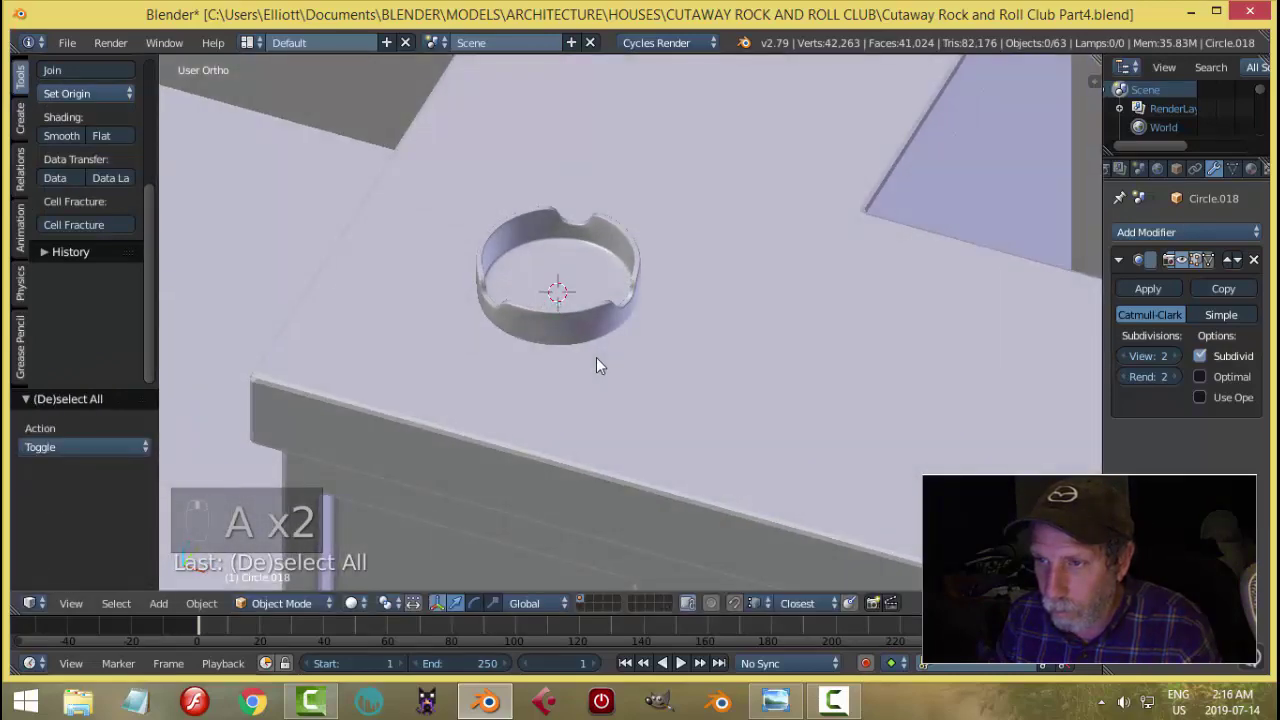
{"action": "scroll", "coordinate": [596, 366], "scroll_direction": "down", "scroll_amount": 4}
{"action": "key", "text": "ctrl+s"}
{"action": "left_click", "coordinate": [684, 300]}
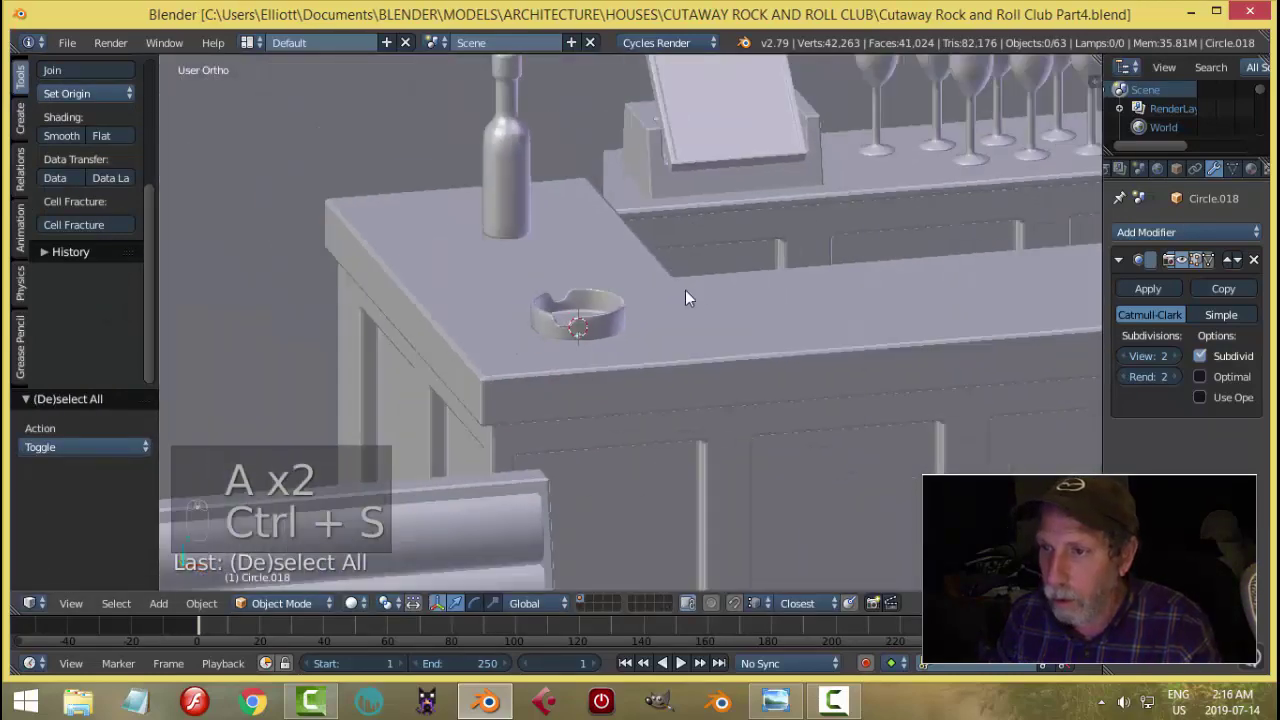
Duplicate the upper face of the narrow wall beside the beer taps and scale the copy to about 0.46.
{"action": "middle_click_drag", "start_coordinate": [716, 294], "coordinate": [668, 317]}
{"action": "scroll", "coordinate": [700, 295], "scroll_direction": "down", "scroll_amount": 3}
{"action": "middle_click_drag", "start_coordinate": [732, 272], "coordinate": [488, 332], "text": "shift"}
{"action": "middle_click_drag", "start_coordinate": [488, 332], "coordinate": [501, 395]}
{"action": "scroll", "coordinate": [582, 257], "scroll_direction": "down", "scroll_amount": 3}
{"action": "right_click", "coordinate": [585, 249]}
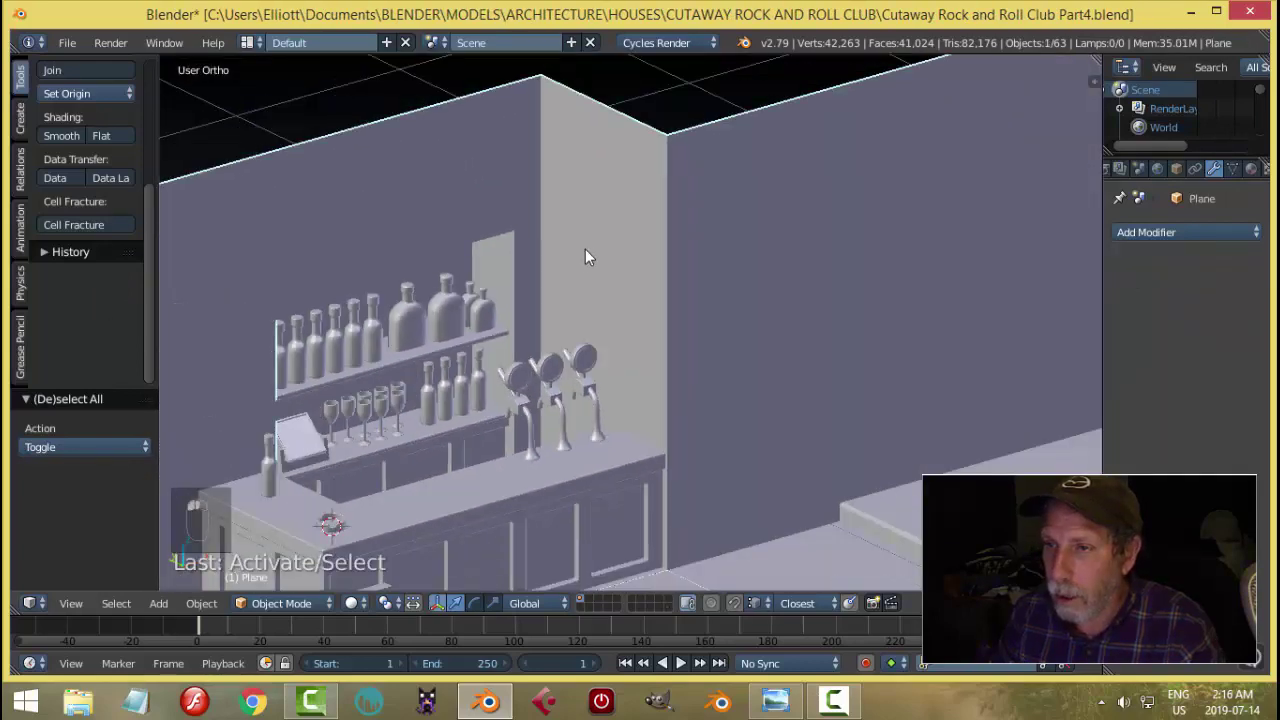
{"action": "key", "text": "Tab"}
{"action": "key", "text": "ctrl+Tab"}
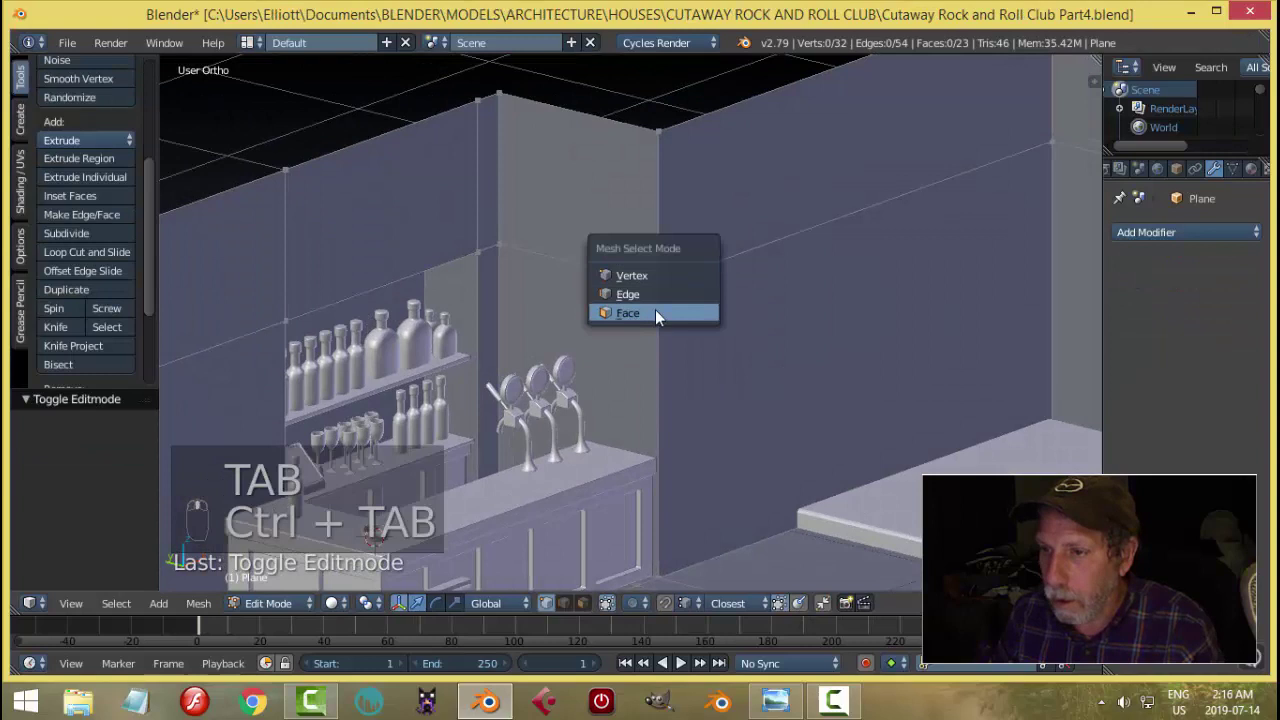
{"action": "left_click", "coordinate": [655, 313]}
{"action": "right_click", "coordinate": [645, 223]}
{"action": "key", "text": "shift+d"}
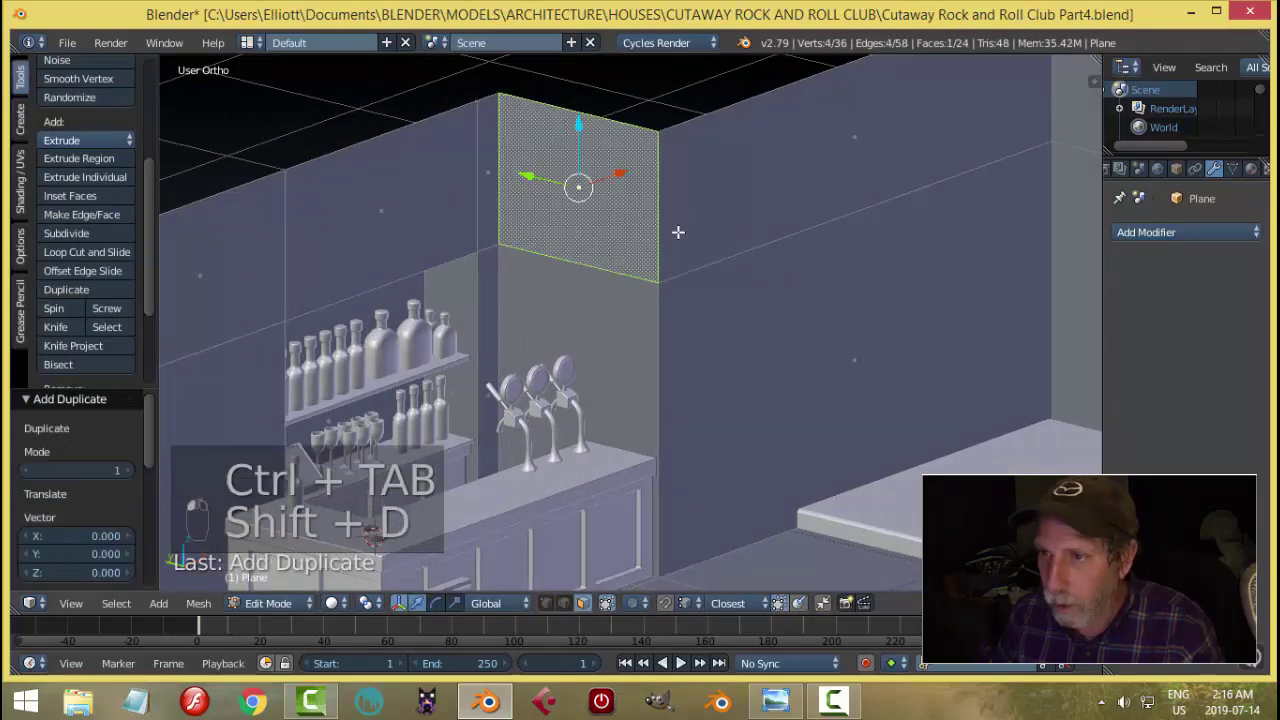
{"action": "key", "text": "s"}
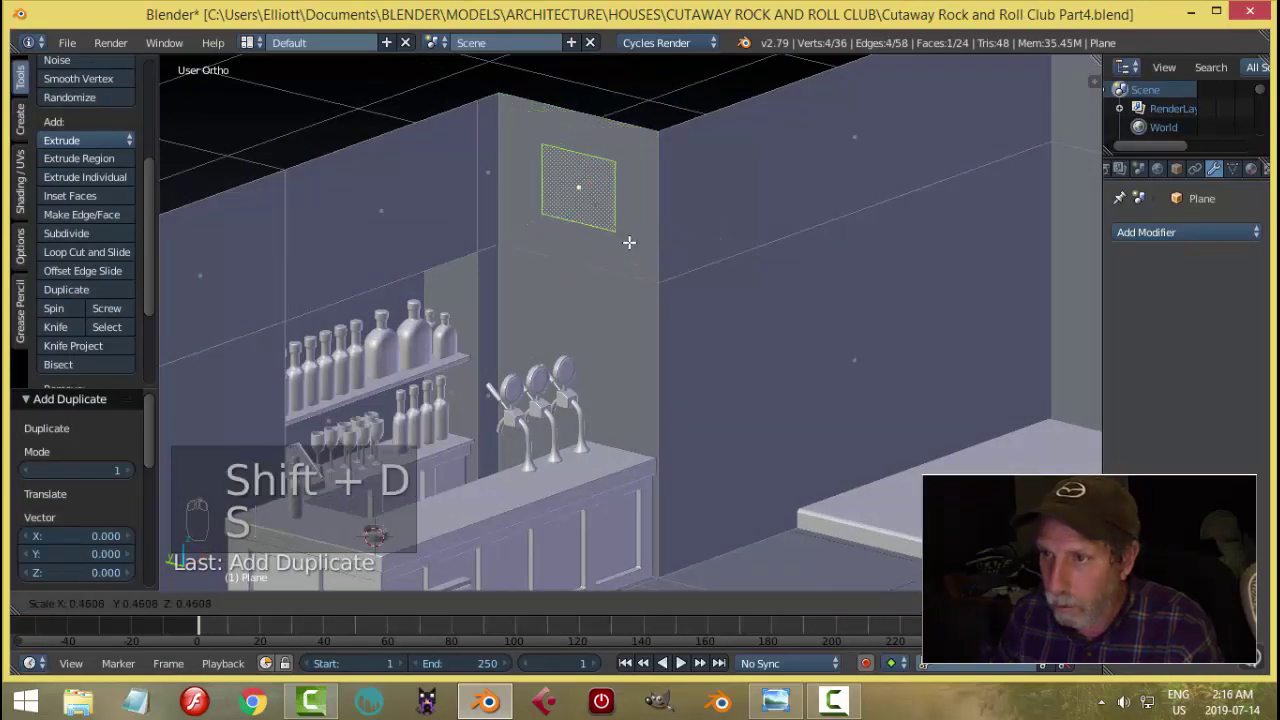
{"action": "left_click", "coordinate": [629, 242]}
Lower the duplicated wall face slightly along Z and scale it along Y by about 1.044.
{"action": "left_click_drag", "start_coordinate": [576, 129], "coordinate": [580, 154]}
{"action": "mouse_move", "coordinate": [636, 250]}
{"action": "middle_mouse_down"}
{"action": "mouse_move", "coordinate": [698, 250]}
{"action": "mouse_move", "coordinate": [633, 264]}
{"action": "middle_mouse_up"}
{"action": "key", "text": "s"}
{"action": "key", "text": "y"}
{"action": "left_click", "coordinate": [702, 250]}
Separate the duplicated face into its own object and select that object in Object Mode.
{"action": "key", "text": "p"}
{"action": "left_click", "coordinate": [631, 263]}
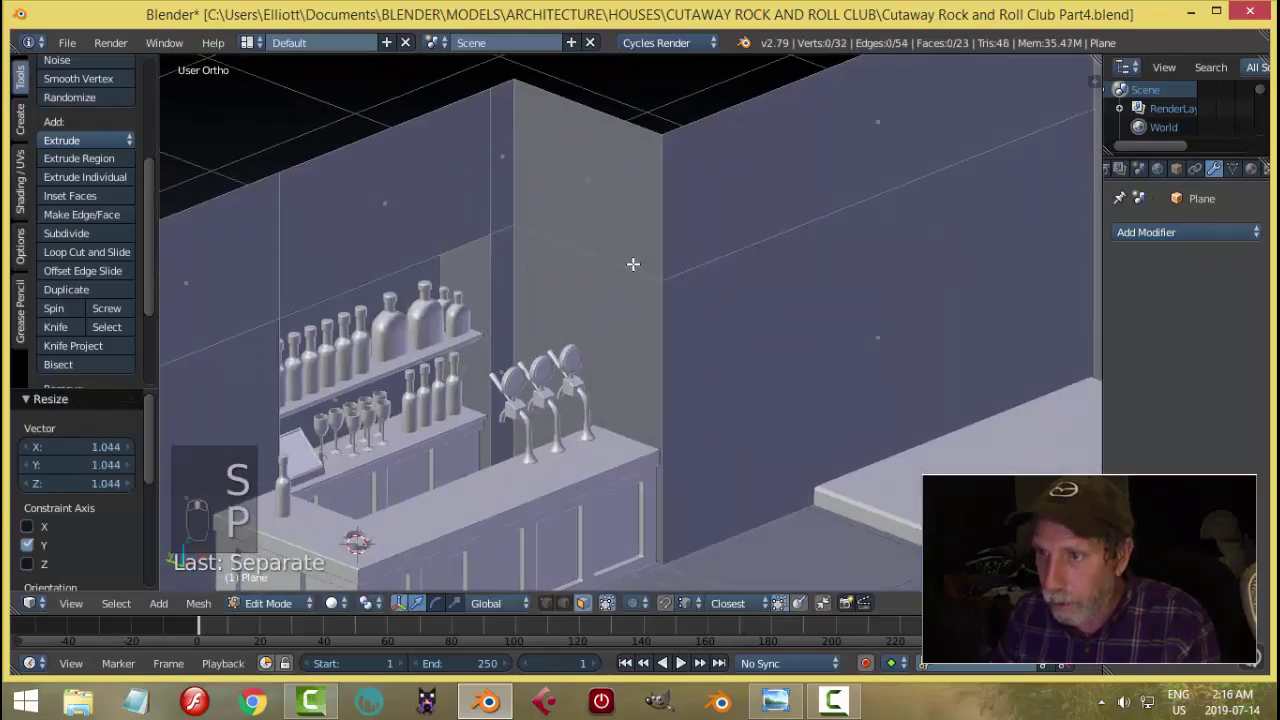
{"action": "key", "text": "Tab"}
{"action": "left_click", "coordinate": [486, 263]}
{"action": "left_click", "coordinate": [574, 210]}
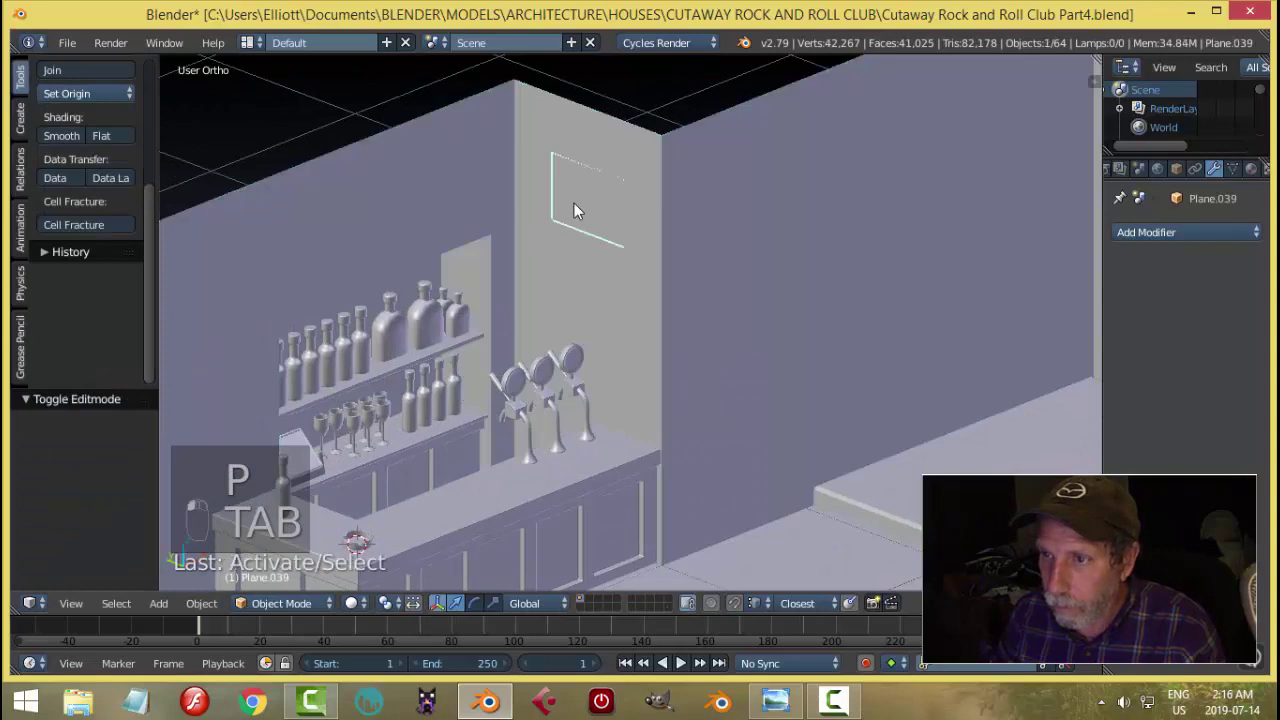
Set the panel's origin to its geometry and snap the 3D cursor to it.
{"action": "left_click", "coordinate": [84, 96]}
{"action": "left_click", "coordinate": [99, 136]}
{"action": "middle_click_drag", "start_coordinate": [770, 232], "coordinate": [700, 289]}
{"action": "key", "text": "shift+s"}
{"action": "left_click", "coordinate": [717, 243]}
Extrude the panel's face along X away from the wall to form a box for the screen.
{"action": "key", "text": "Tab"}
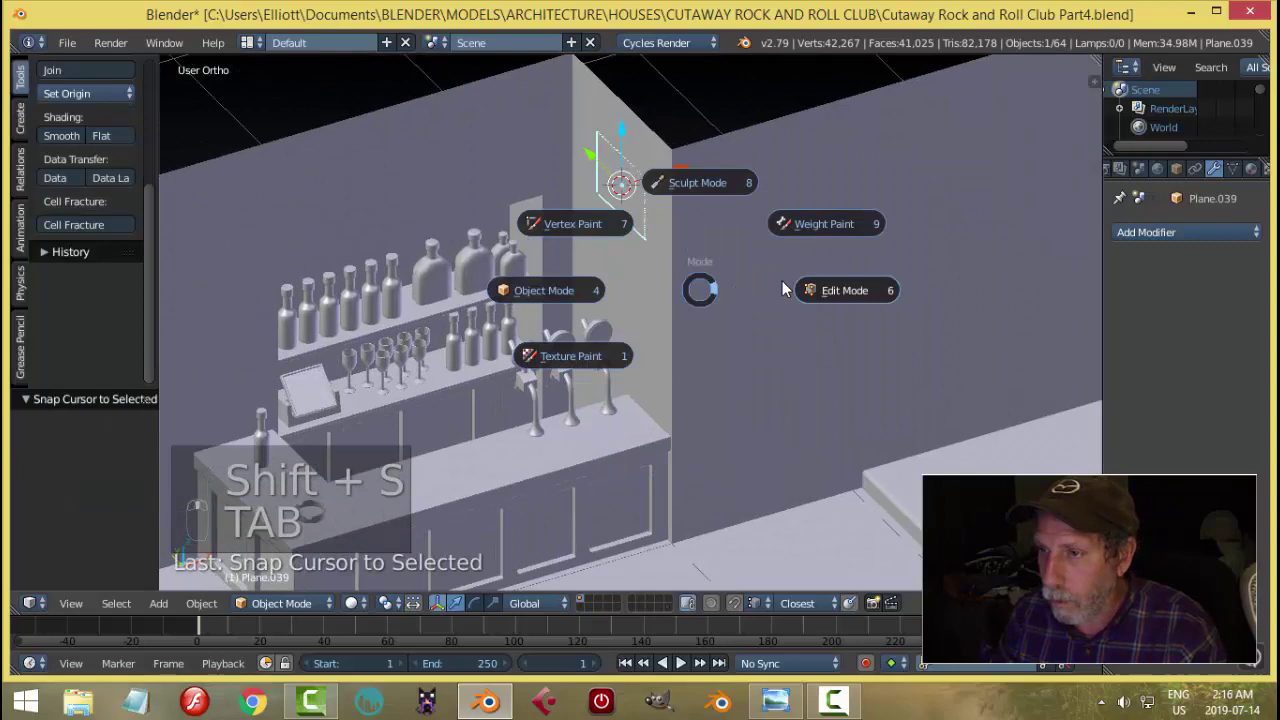
{"action": "left_click", "coordinate": [783, 289]}
{"action": "key", "text": "a"}
{"action": "key", "text": "a"}
{"action": "middle_click_drag", "start_coordinate": [797, 269], "coordinate": [786, 277]}
{"action": "scroll", "coordinate": [680, 329], "scroll_direction": "up", "scroll_amount": 3}
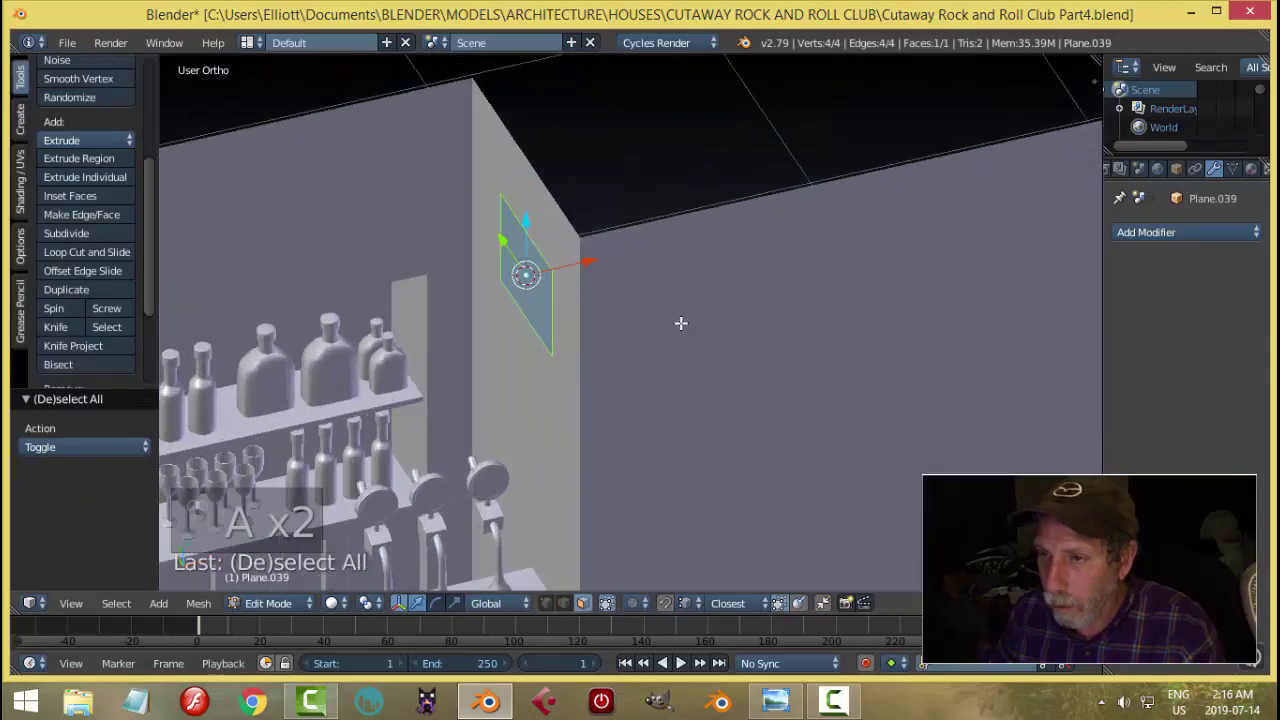
{"action": "middle_click_drag", "start_coordinate": [681, 323], "coordinate": [669, 322]}
{"action": "key", "text": "e"}
{"action": "right_click", "coordinate": [669, 322]}
{"action": "key", "text": "e"}
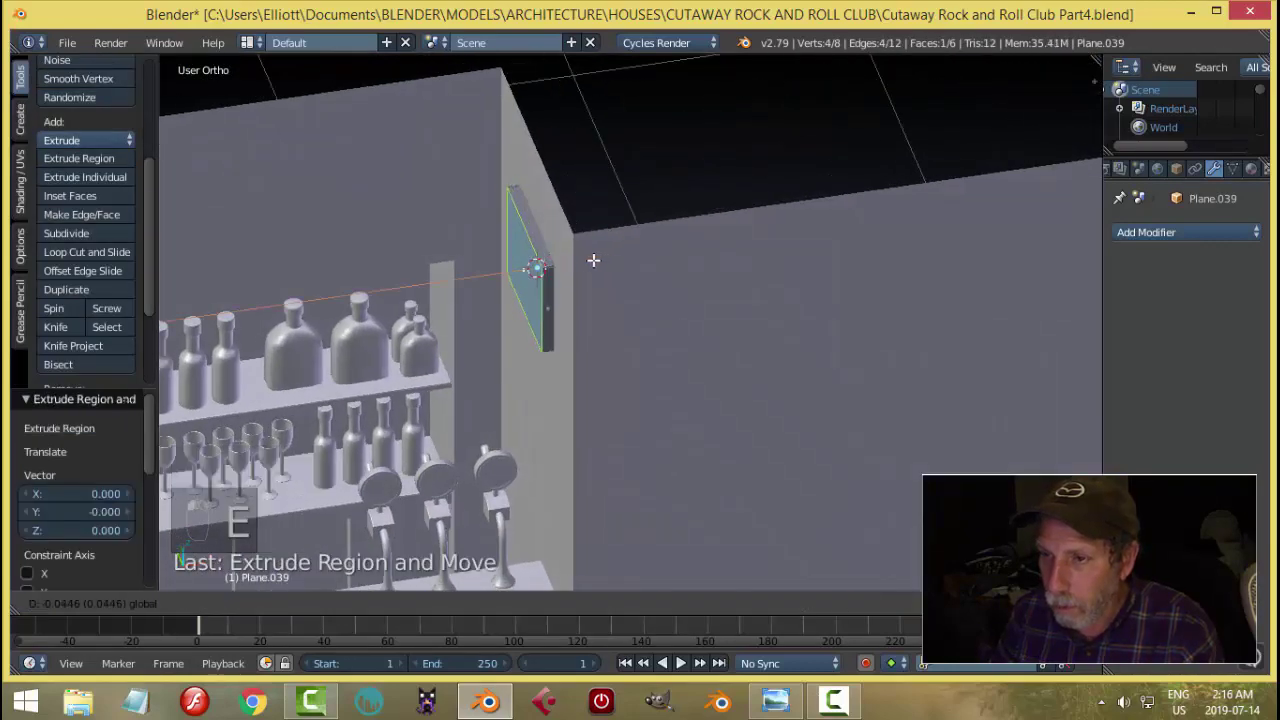
{"action": "left_click", "coordinate": [570, 268]}
Move the box's lower front edge along X toward the wall so the front face tilts downward.
{"action": "key", "text": "a"}
{"action": "middle_click_drag", "start_coordinate": [570, 268], "coordinate": [589, 286]}
{"action": "key", "text": "ctrl+Tab"}
{"action": "left_click", "coordinate": [549, 271]}
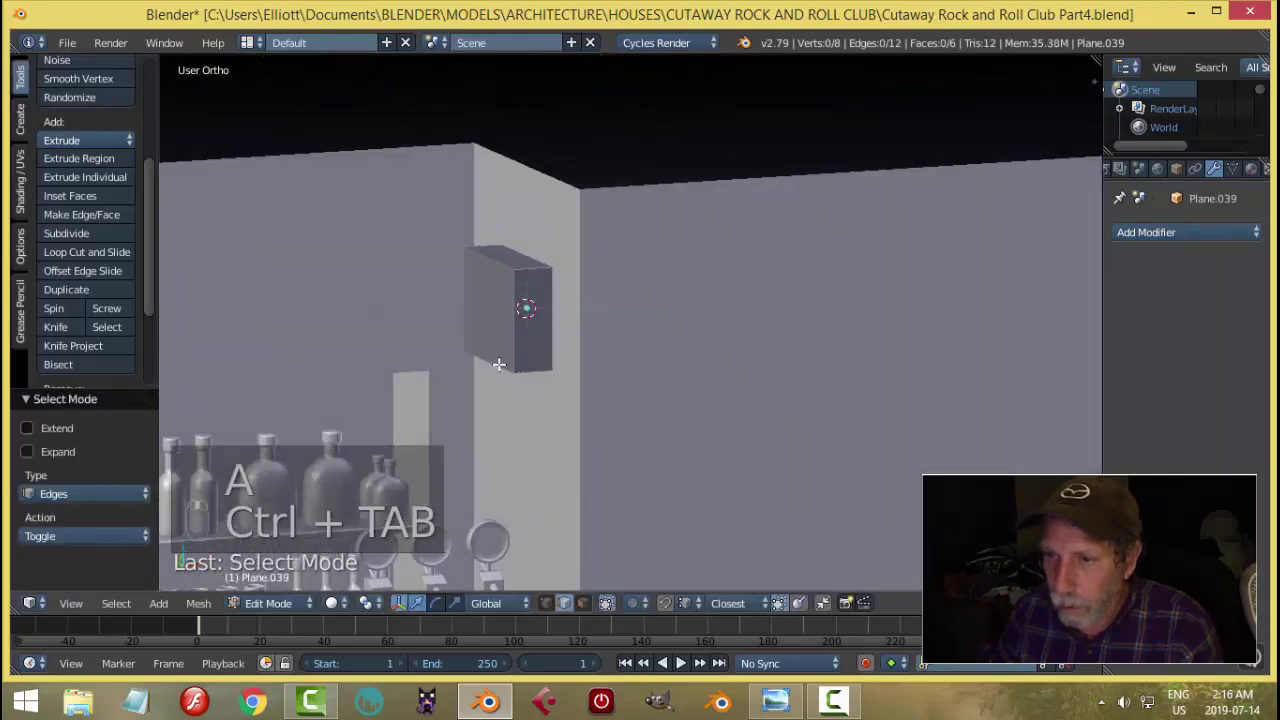
{"action": "right_click", "coordinate": [499, 364]}
{"action": "middle_click_drag", "start_coordinate": [499, 364], "coordinate": [560, 348]}
{"action": "left_click_drag", "start_coordinate": [572, 349], "coordinate": [585, 348]}
{"action": "key", "text": "a"}
{"action": "middle_click_drag", "start_coordinate": [583, 340], "coordinate": [600, 334]}
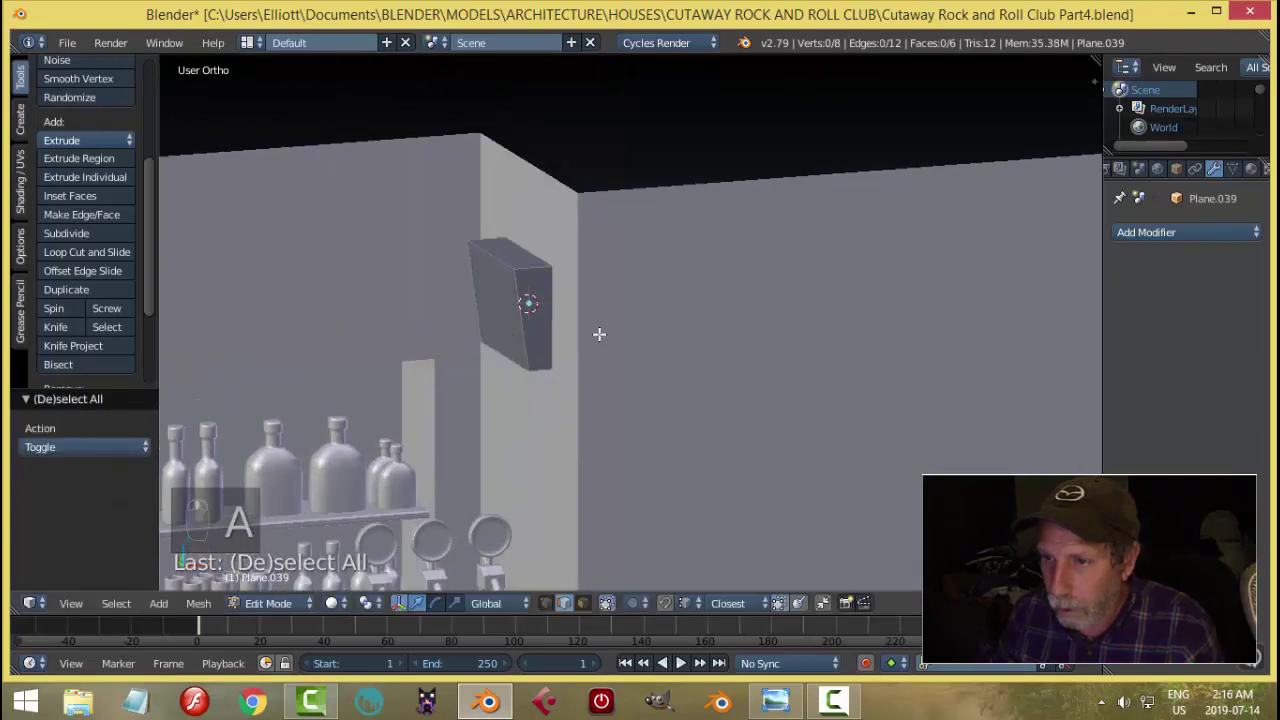
Extrude the tilted front face in place and scale it up to about 1.235.
{"action": "key", "text": "ctrl+Tab"}
{"action": "left_click", "coordinate": [549, 354]}
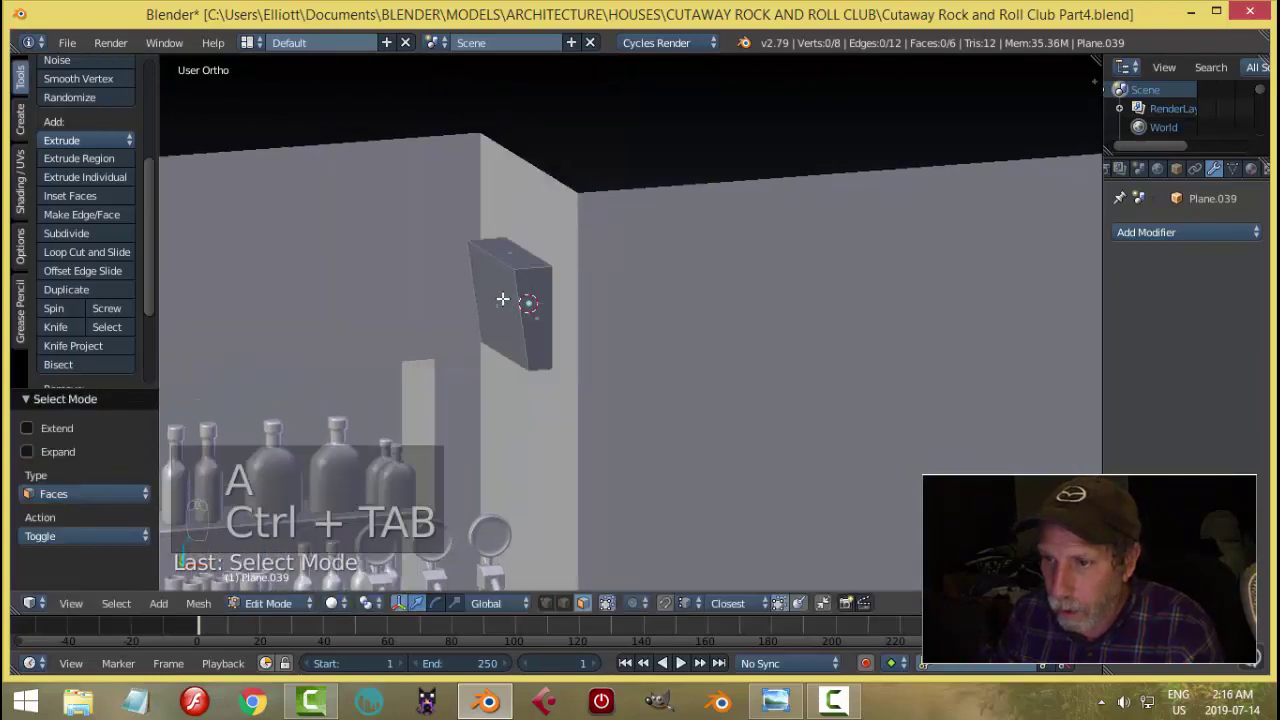
{"action": "right_click", "coordinate": [530, 330]}
{"action": "middle_click_drag", "start_coordinate": [566, 360], "coordinate": [602, 370]}
{"action": "key", "text": "e"}
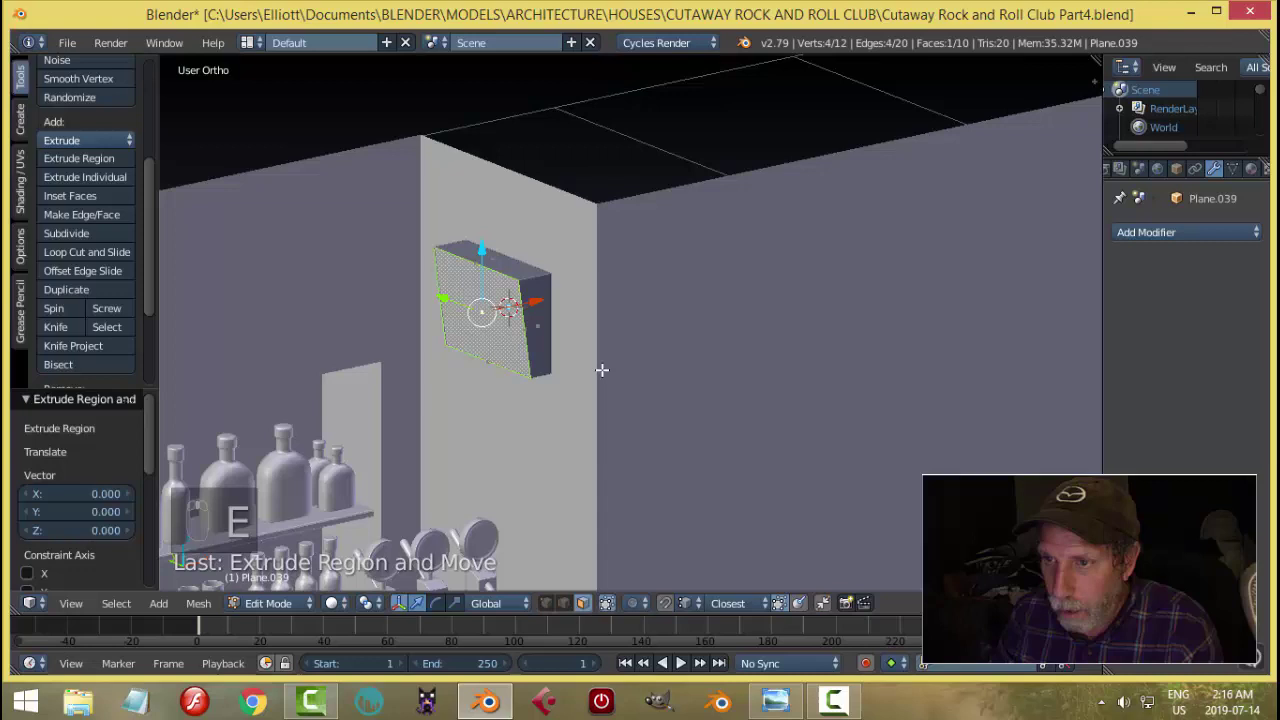
{"action": "key", "text": "s"}
{"action": "left_click", "coordinate": [618, 398]}
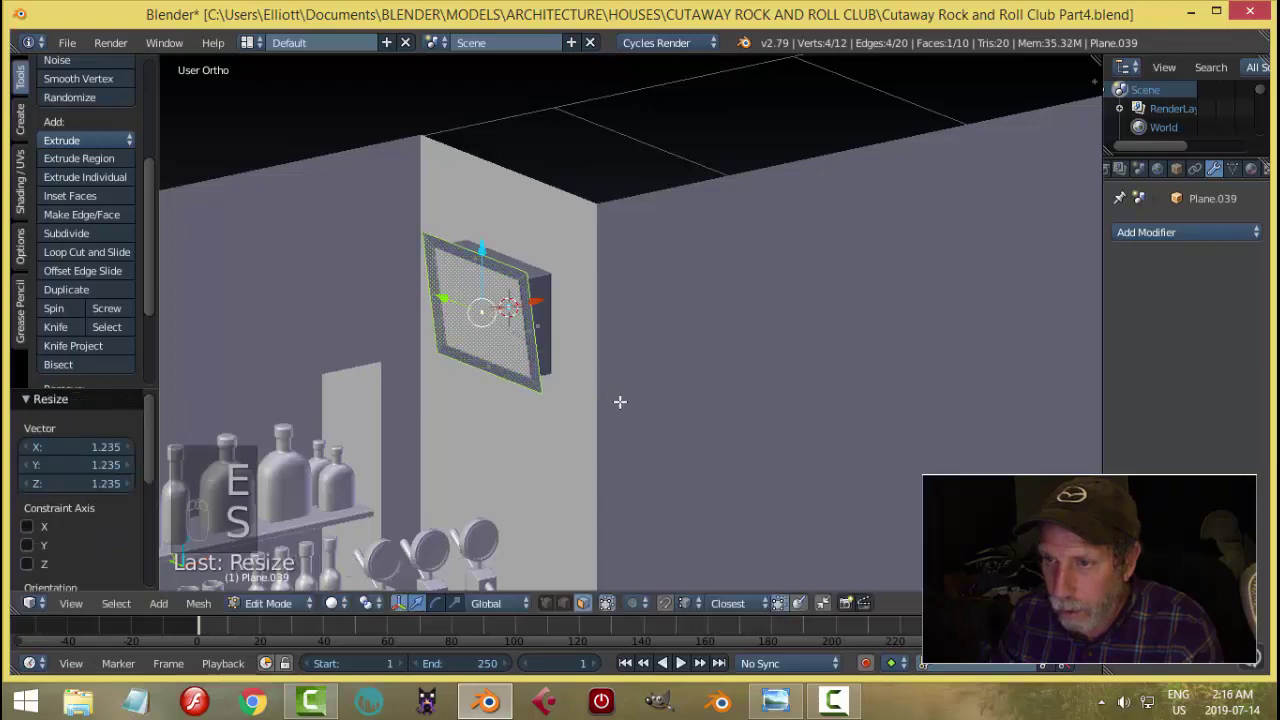
Extrude the enlarged front face outward by about 0.038 and inset it by about 0.033.
{"action": "middle_click_drag", "start_coordinate": [620, 400], "coordinate": [744, 383]}
{"action": "key", "text": "e"}
{"action": "left_click", "coordinate": [652, 391]}
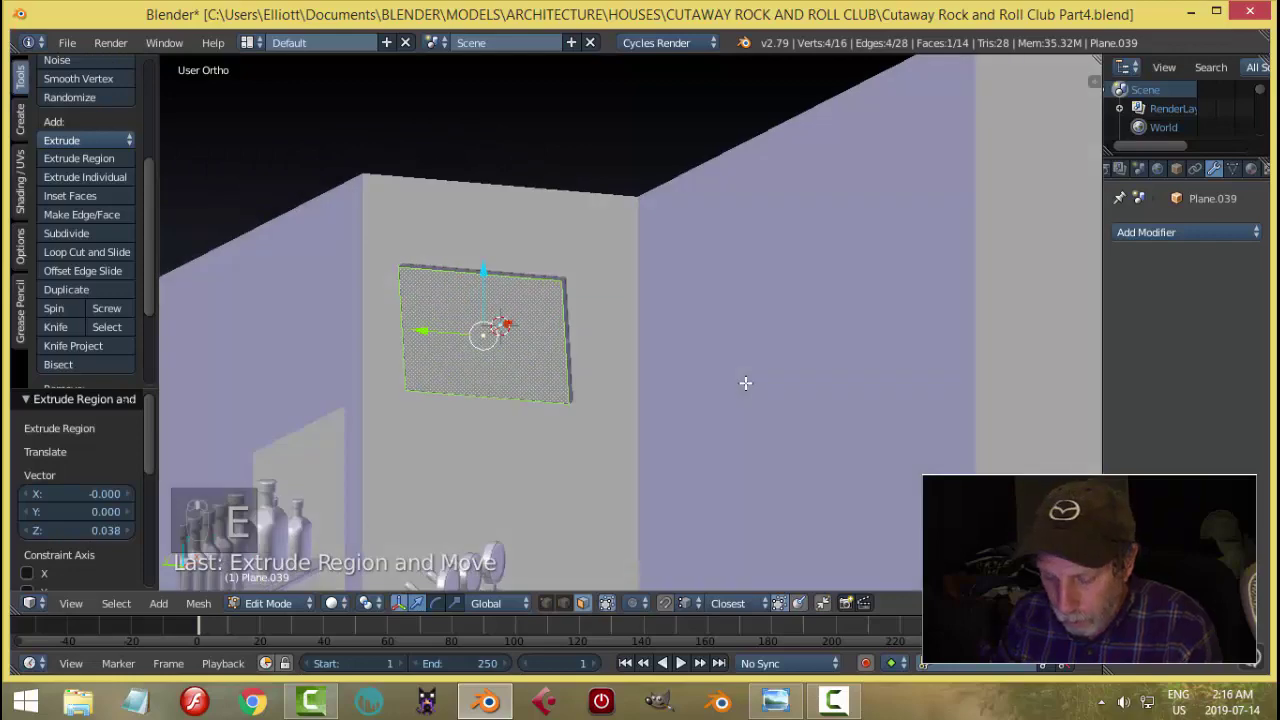
{"action": "key", "text": "i"}
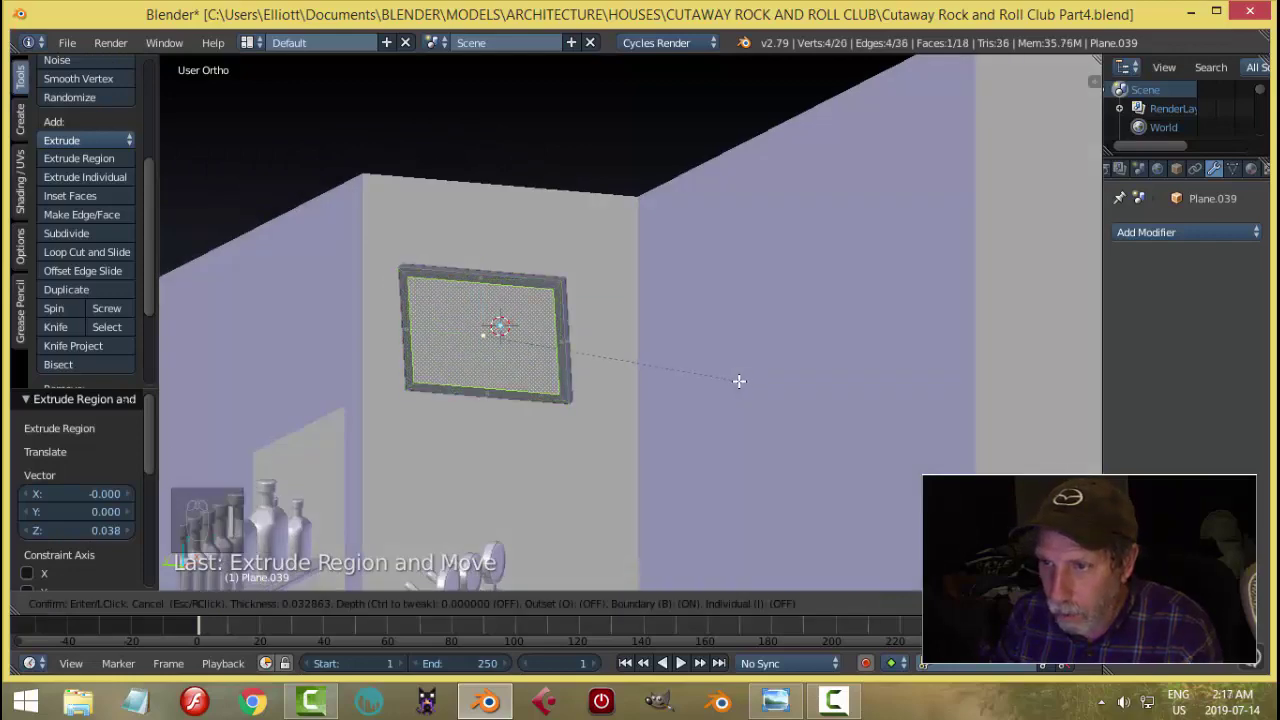
{"action": "left_click", "coordinate": [739, 381]}
Extrude the inset face inward by about 0.01 to recess the screen, and leave Edit Mode.
{"action": "middle_click_drag", "start_coordinate": [739, 381], "coordinate": [711, 383]}
{"action": "key", "text": "e"}
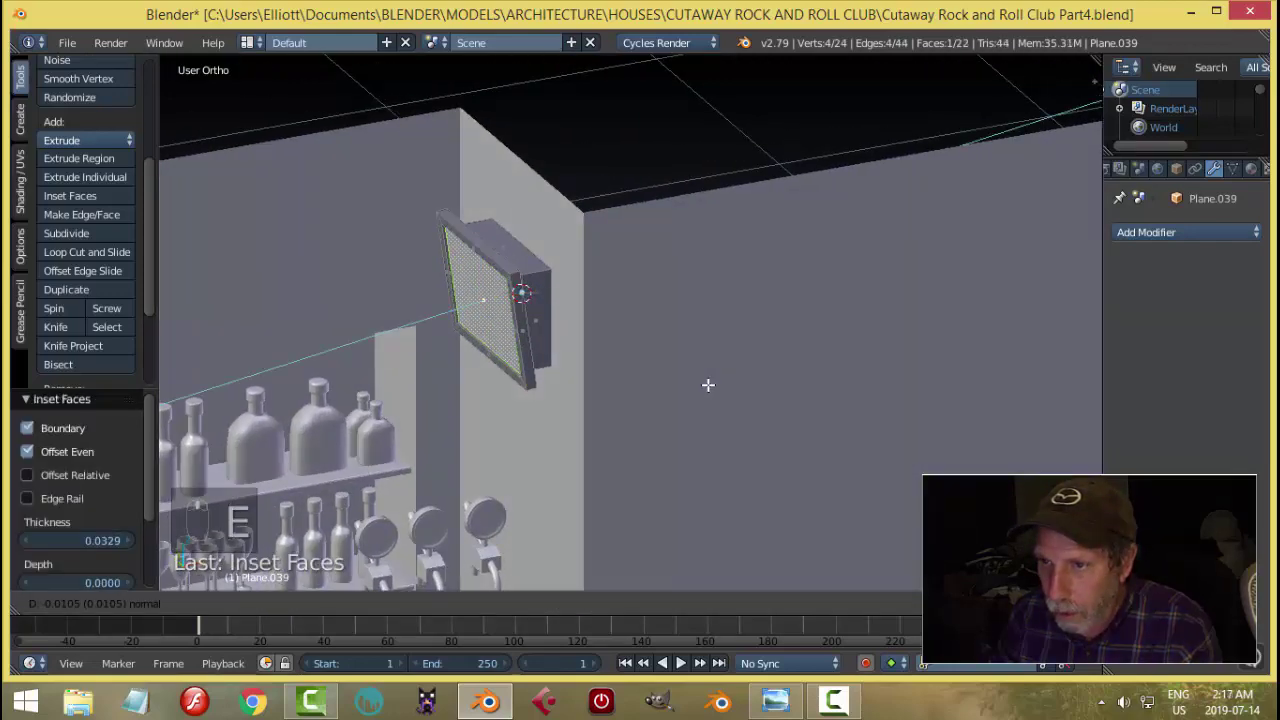
{"action": "left_click", "coordinate": [708, 385]}
{"action": "key", "text": "a"}
{"action": "key", "text": "Tab"}
{"action": "key", "text": "a"}
{"action": "key", "text": "a"}
{"action": "scroll", "coordinate": [656, 364], "scroll_direction": "down", "scroll_amount": 3}
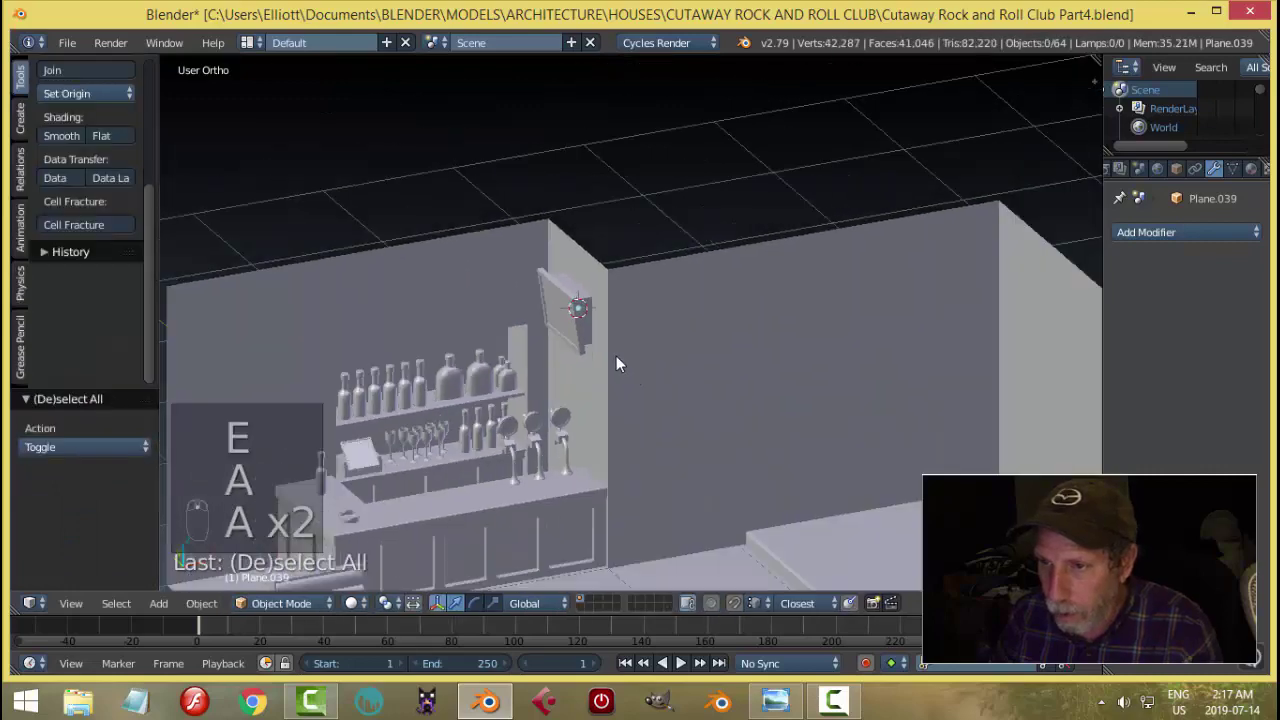
Lower the wall-mounted screen slightly along Z.
{"action": "mouse_move", "coordinate": [616, 364]}
{"action": "middle_mouse_down"}
{"action": "mouse_move", "coordinate": [650, 349]}
{"action": "mouse_move", "coordinate": [611, 380]}
{"action": "middle_mouse_up"}
{"action": "right_click", "coordinate": [591, 335]}
{"action": "key", "text": "a"}
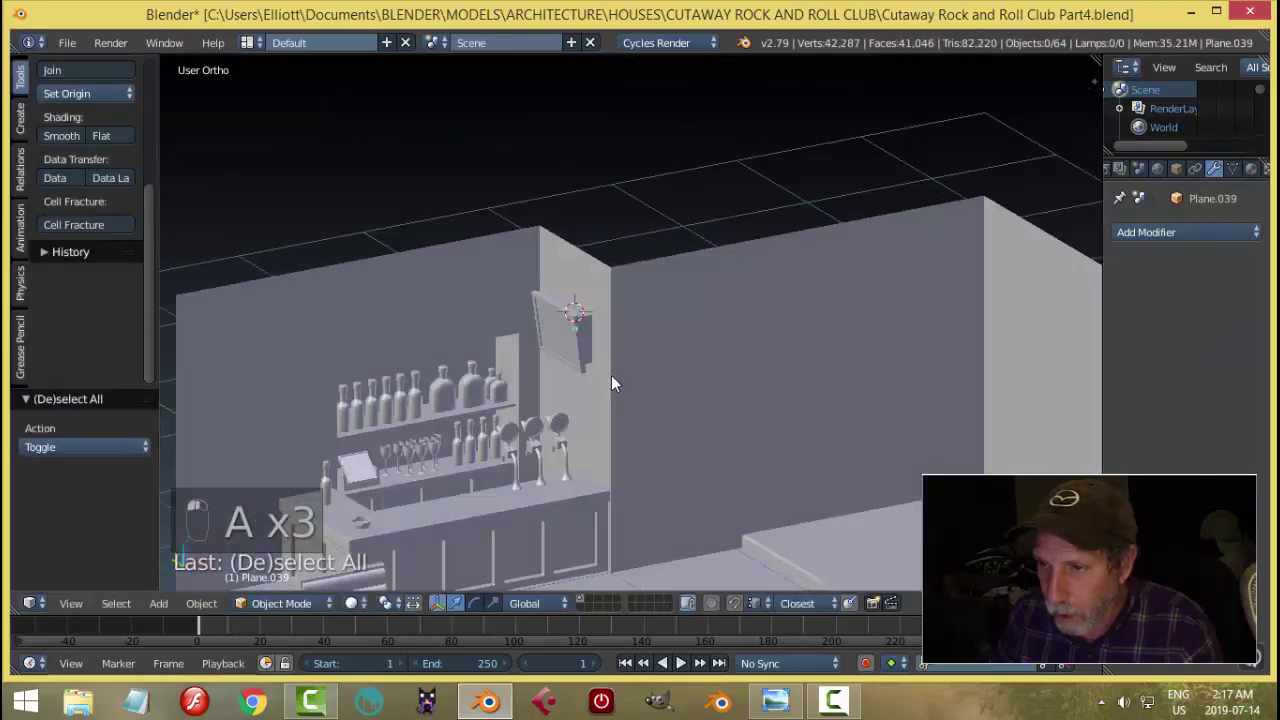
Check the wall screen in the reference image and move the modelled one along X out from the wall.
{"action": "left_click", "coordinate": [772, 700]}
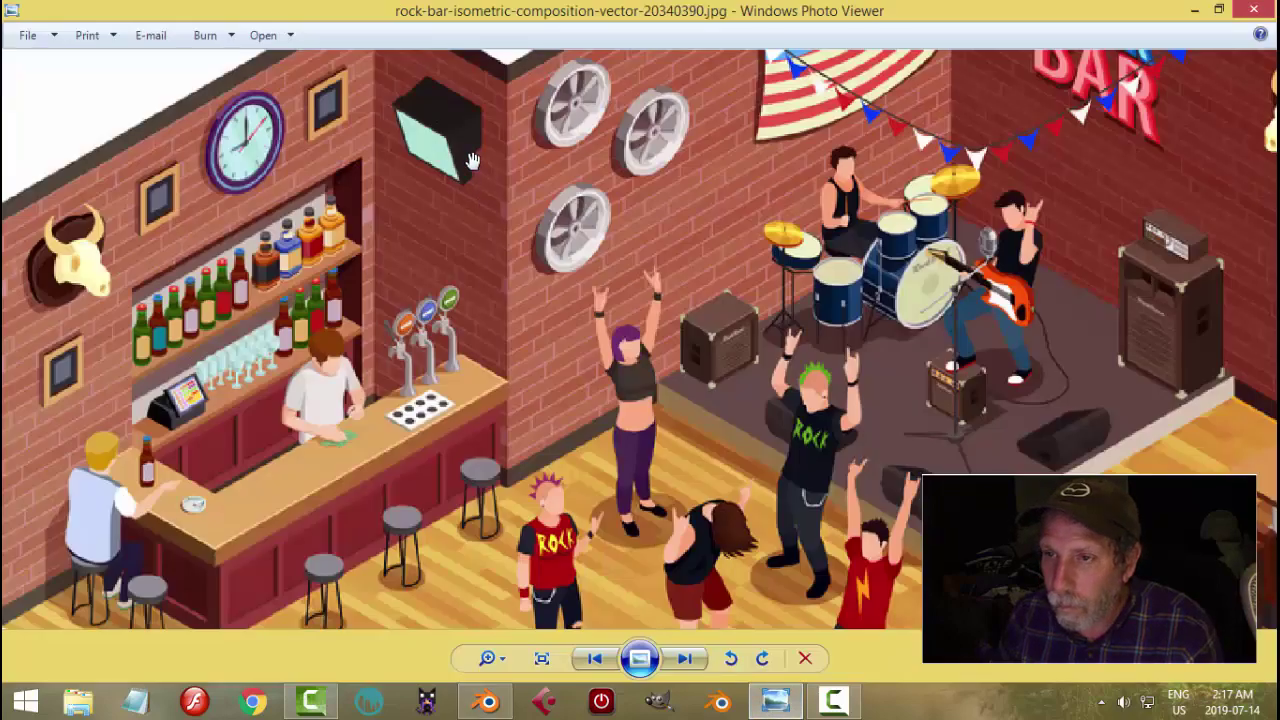
{"action": "left_click", "coordinate": [485, 703]}
{"action": "middle_click_drag", "start_coordinate": [611, 290], "coordinate": [669, 317]}
{"action": "right_click", "coordinate": [584, 318]}
{"action": "key", "text": "g"}
{"action": "key", "text": "x"}
{"action": "left_click", "coordinate": [599, 332]}
Move the back face of the screen's housing about 0.053 along X to deepen it.
{"action": "key", "text": "Tab"}
{"action": "left_click", "coordinate": [670, 320]}
{"action": "scroll", "coordinate": [462, 271], "scroll_direction": "up", "scroll_amount": 3}
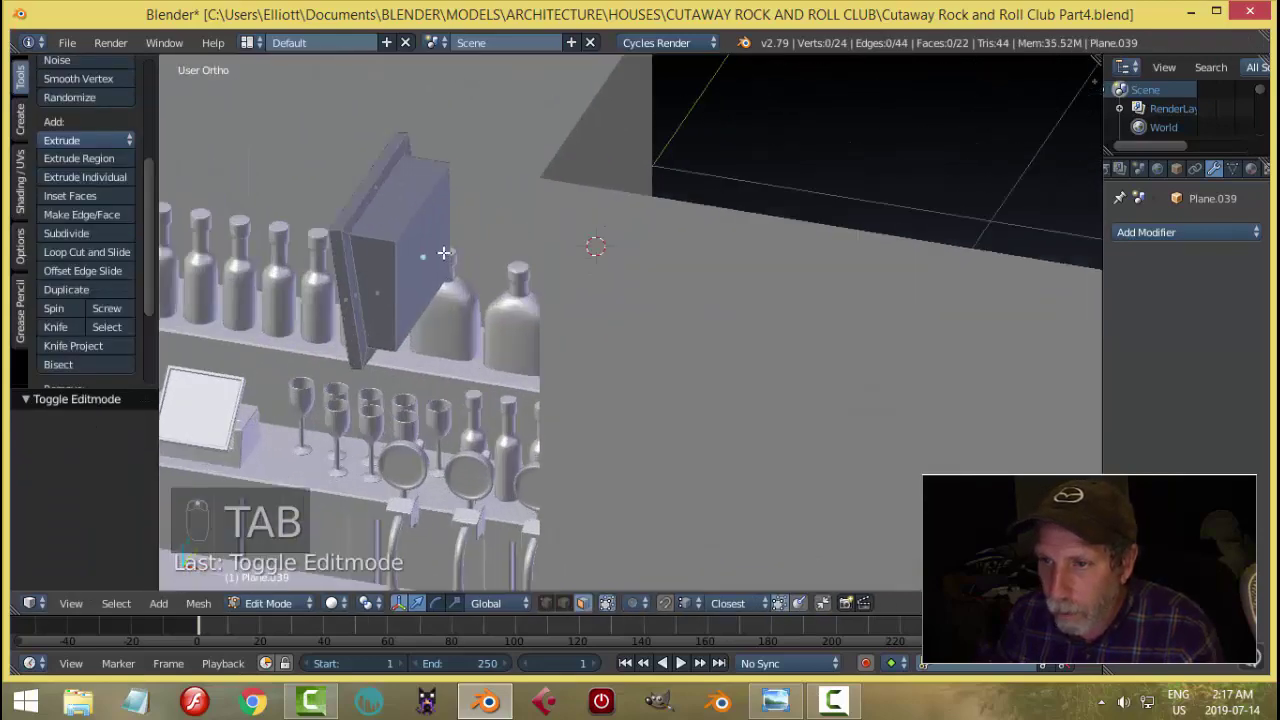
{"action": "right_click", "coordinate": [444, 254]}
{"action": "left_click_drag", "start_coordinate": [498, 270], "coordinate": [505, 271]}
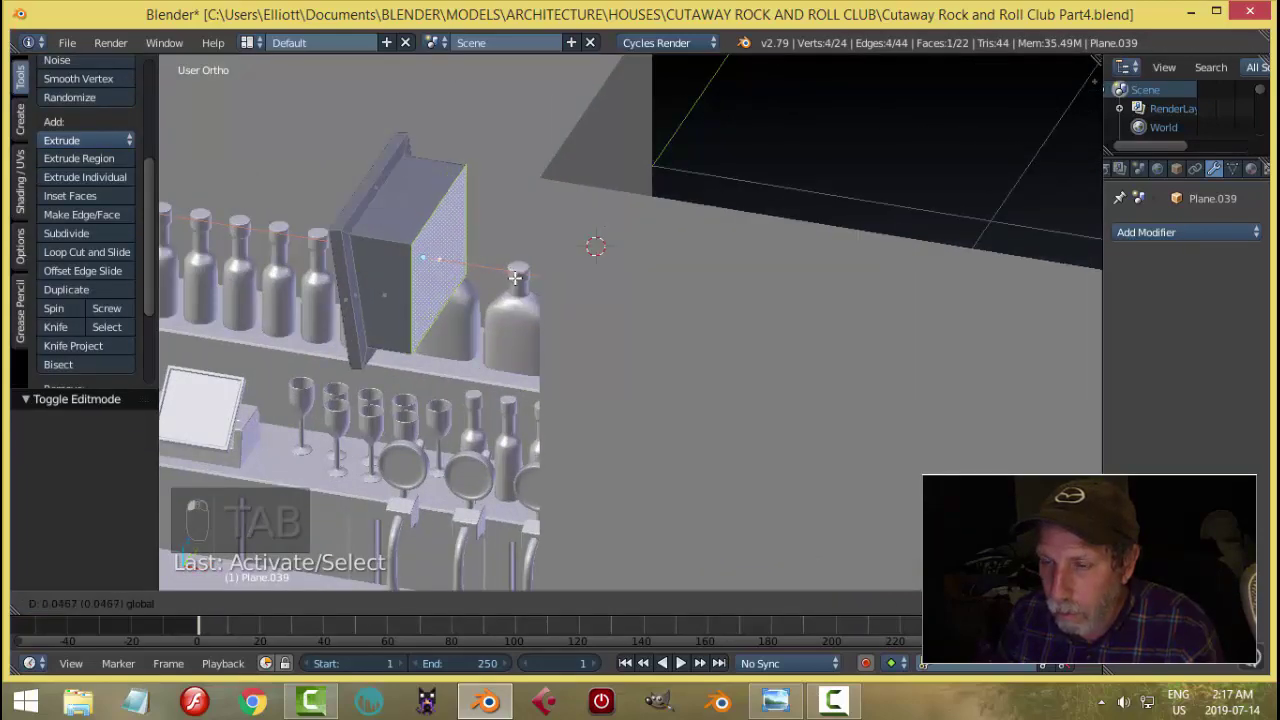
{"action": "left_click", "coordinate": [516, 280]}
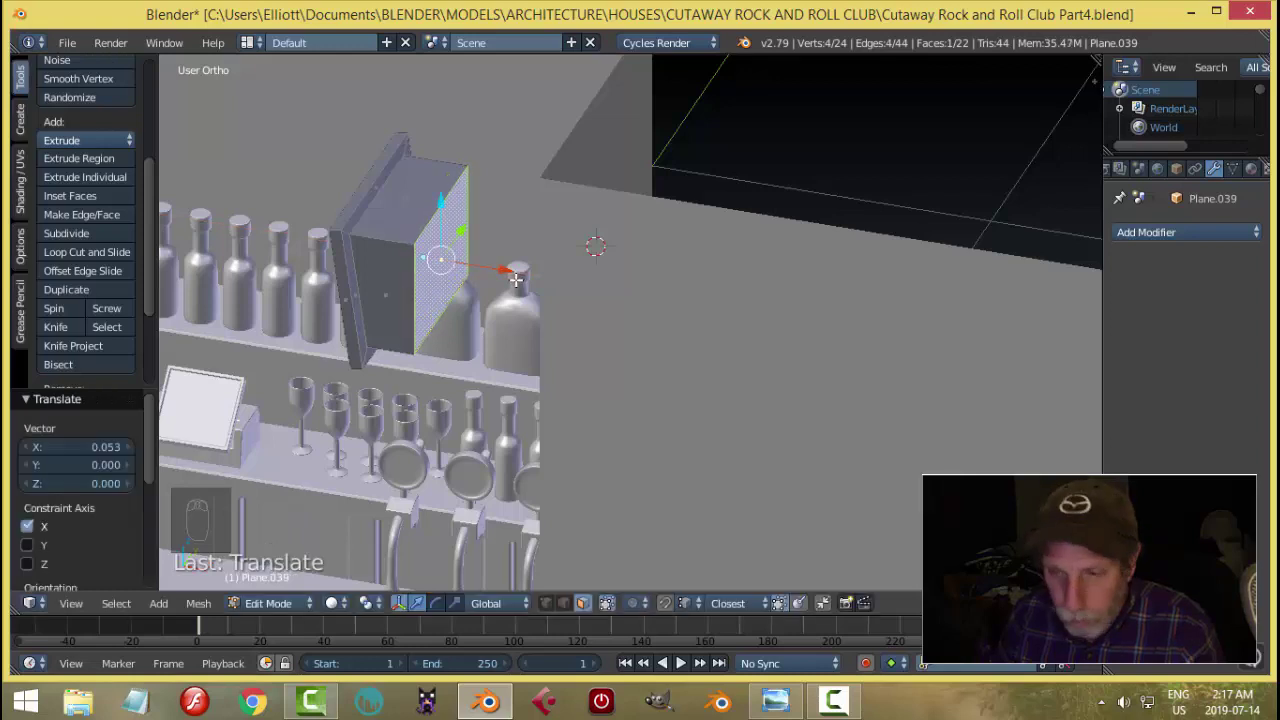
Delete the back face of the screen's housing.
{"action": "key", "text": "x"}
{"action": "left_click", "coordinate": [515, 279]}
{"action": "key", "text": "Tab"}
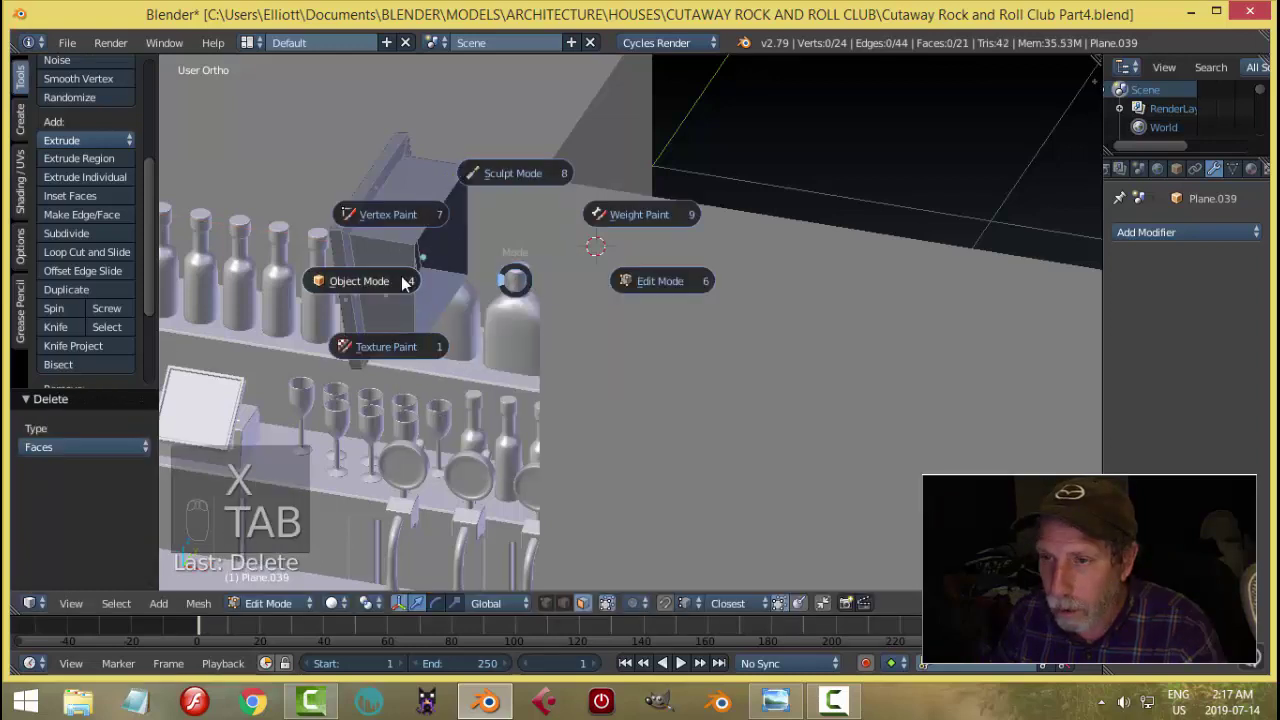
Return to Object Mode and move the wall-mounted screen about 0.458 along X to the wall.
{"action": "left_click", "coordinate": [402, 277]}
{"action": "scroll", "coordinate": [491, 280], "scroll_direction": "down", "scroll_amount": 3}
{"action": "middle_click_drag", "start_coordinate": [491, 280], "coordinate": [577, 294]}
{"action": "left_click_drag", "start_coordinate": [546, 310], "coordinate": [610, 312]}
Link the bar counter's modifiers to the wall-mounted screen to give it the same bevel, and deselect everything.
{"action": "middle_click_drag", "start_coordinate": [663, 373], "coordinate": [688, 289], "text": "shift"}
{"action": "right_click", "coordinate": [604, 434], "text": "shift"}
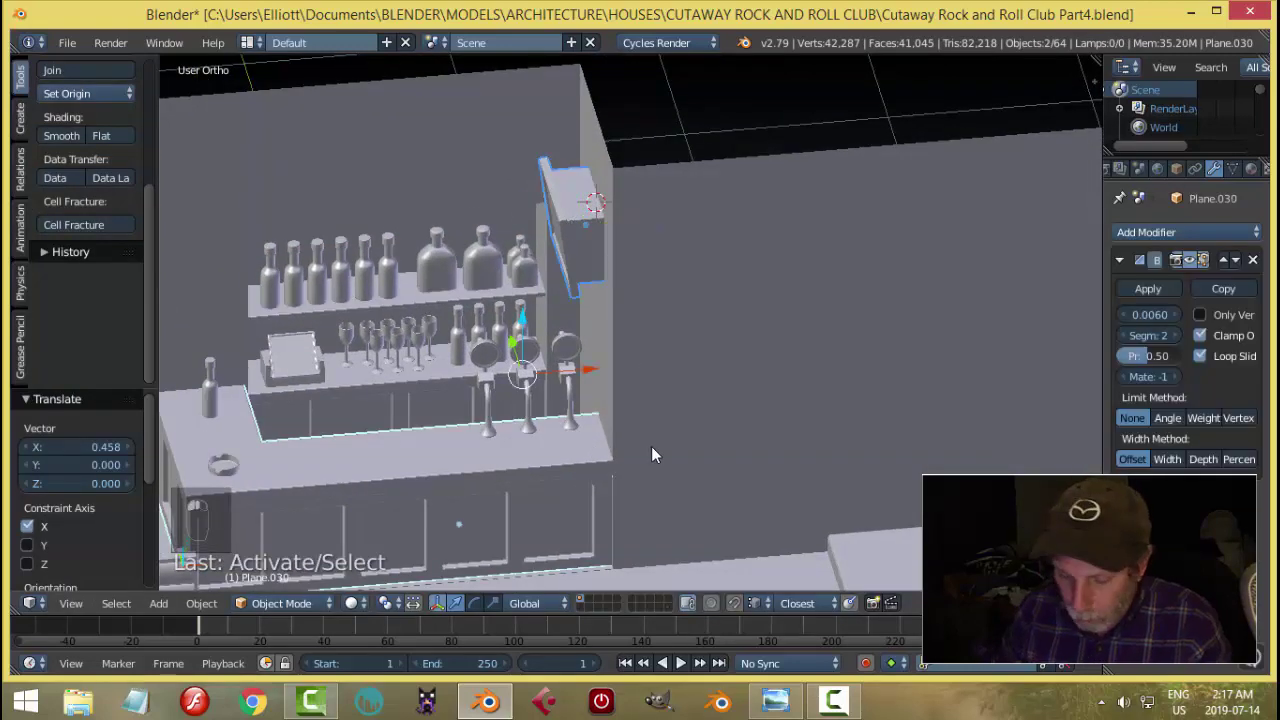
{"action": "key", "text": "ctrl+l"}
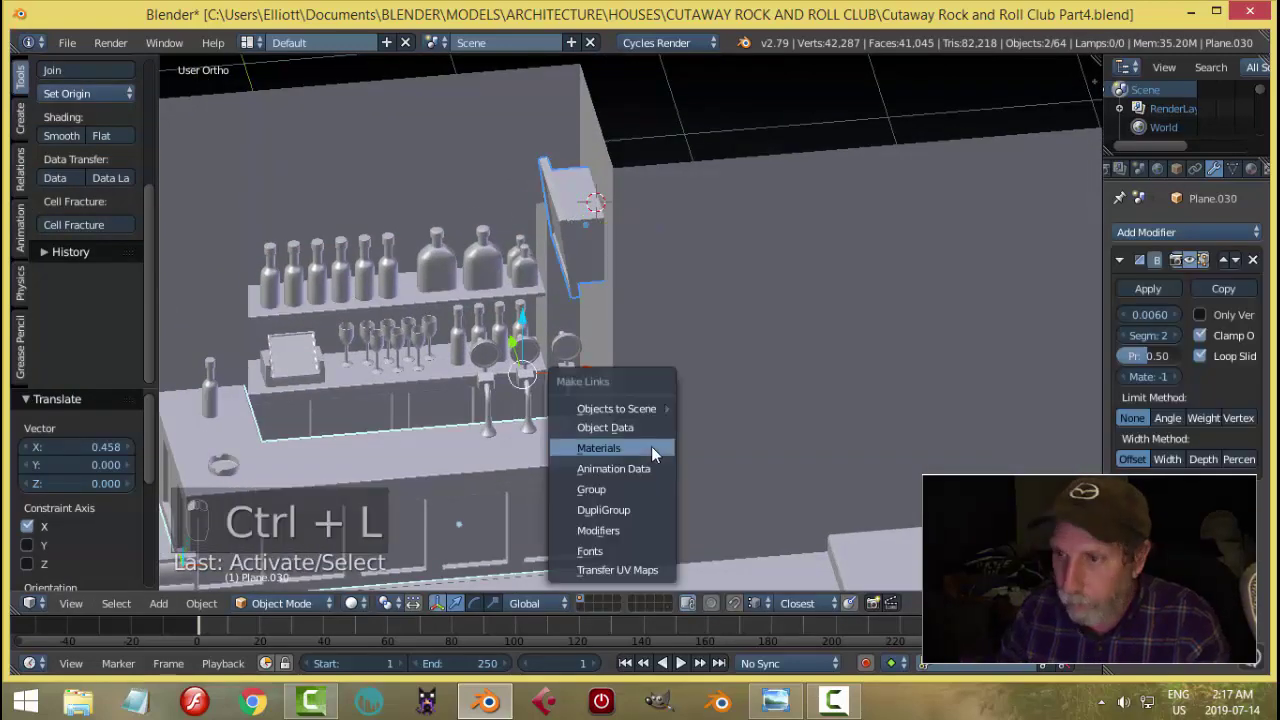
{"action": "left_click", "coordinate": [621, 530]}
{"action": "key", "text": "a"}
{"action": "scroll", "coordinate": [590, 330], "scroll_direction": "down", "scroll_amount": 3}
{"action": "scroll", "coordinate": [656, 319], "scroll_direction": "up", "scroll_amount": 2}
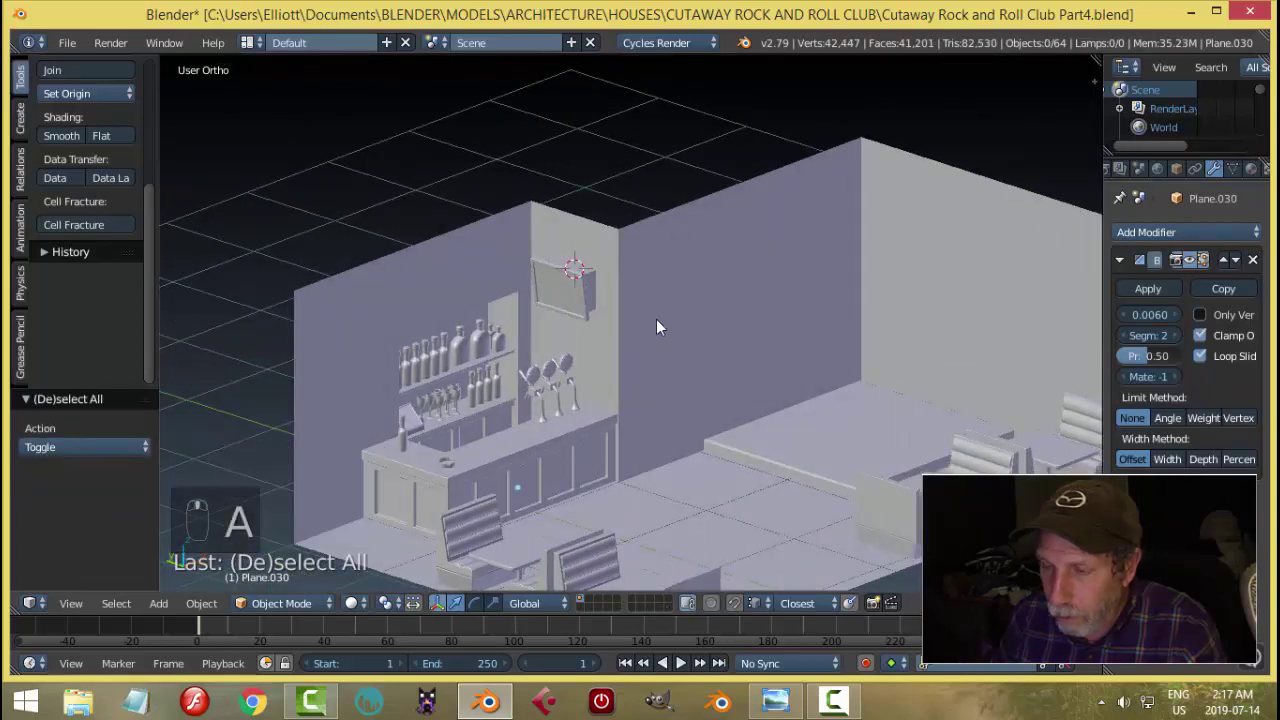
{"action": "scroll", "coordinate": [656, 322], "scroll_direction": "up", "scroll_amount": 4}
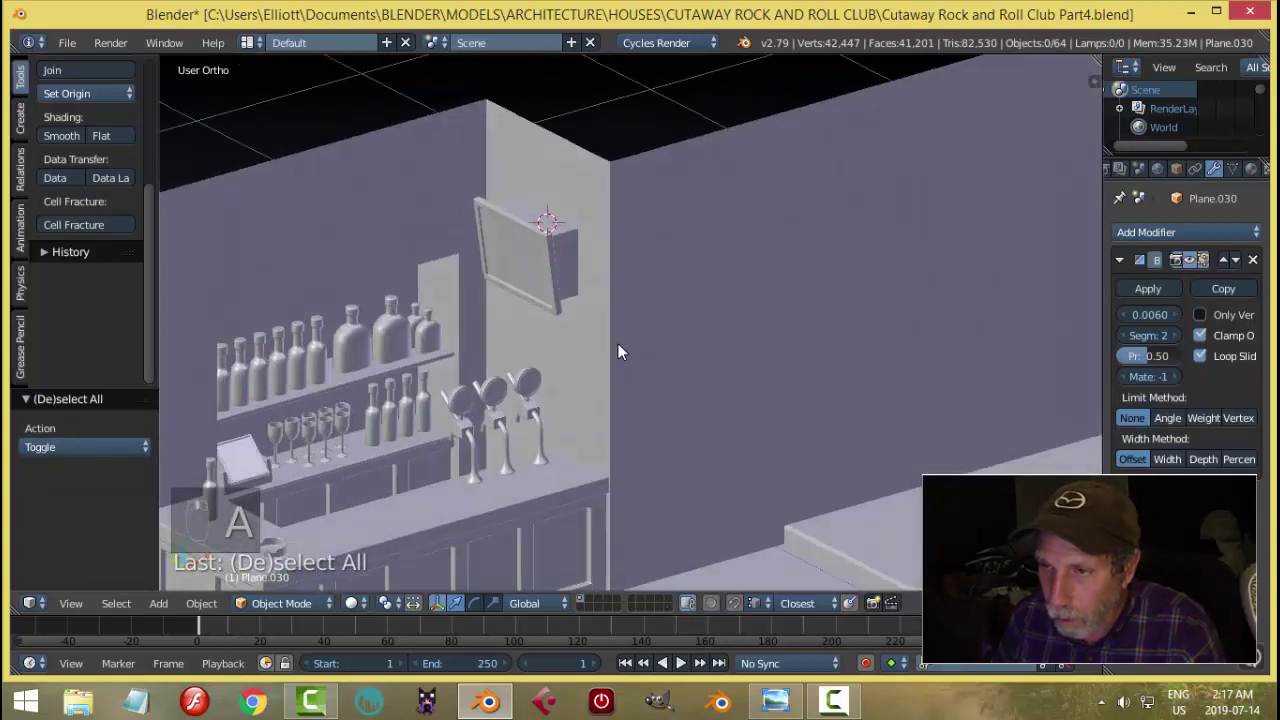
Save the scene over the existing file.
{"action": "scroll", "coordinate": [618, 343], "scroll_direction": "down", "scroll_amount": 2}
{"action": "key", "text": "ctrl+s"}
{"action": "left_click", "coordinate": [618, 343]}
Duplicate the wall face above the bottle shelves in place and scale the copy to about 0.326.
{"action": "scroll", "coordinate": [581, 317], "scroll_direction": "down", "scroll_amount": 2}
{"action": "mouse_move", "coordinate": [581, 317]}
{"action": "middle_mouse_down"}
{"action": "mouse_move", "coordinate": [680, 277]}
{"action": "mouse_move", "coordinate": [569, 331]}
{"action": "middle_mouse_up"}
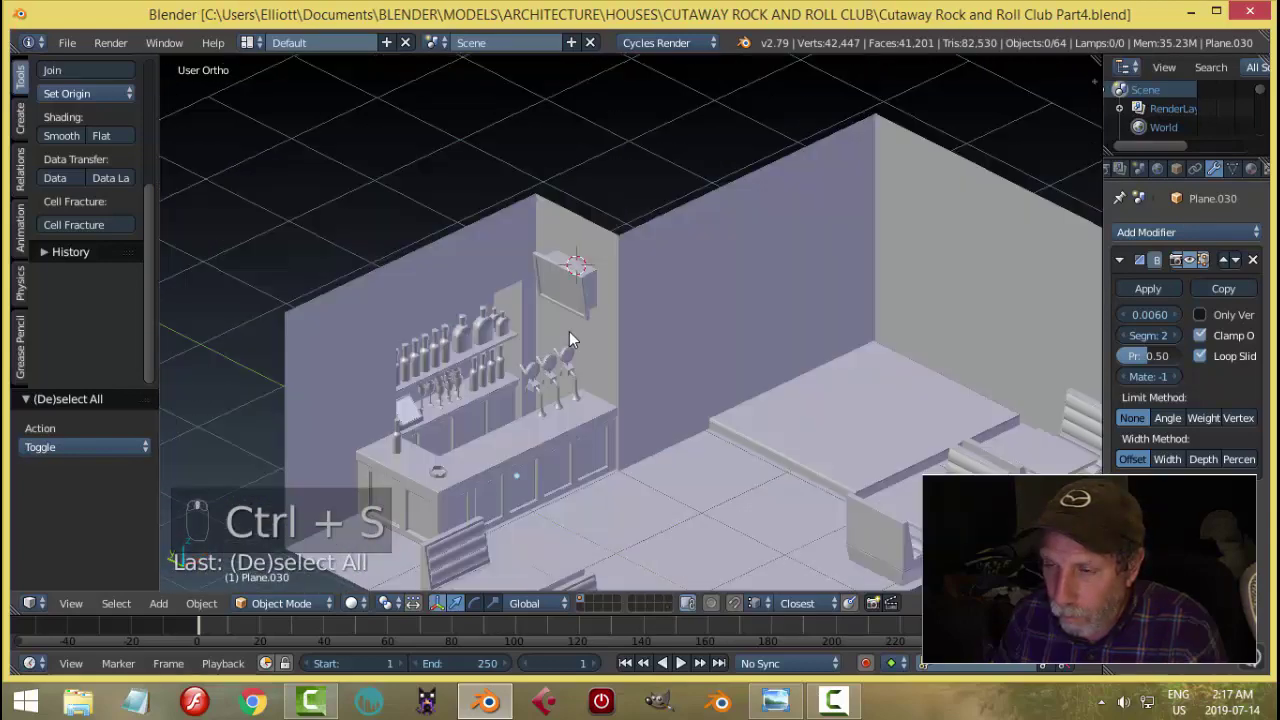
{"action": "scroll", "coordinate": [545, 293], "scroll_direction": "up", "scroll_amount": 2}
{"action": "scroll", "coordinate": [554, 393], "scroll_direction": "up", "scroll_amount": 2}
{"action": "scroll", "coordinate": [555, 395], "scroll_direction": "up", "scroll_amount": 2}
{"action": "right_click", "coordinate": [507, 313]}
{"action": "key", "text": "Tab"}
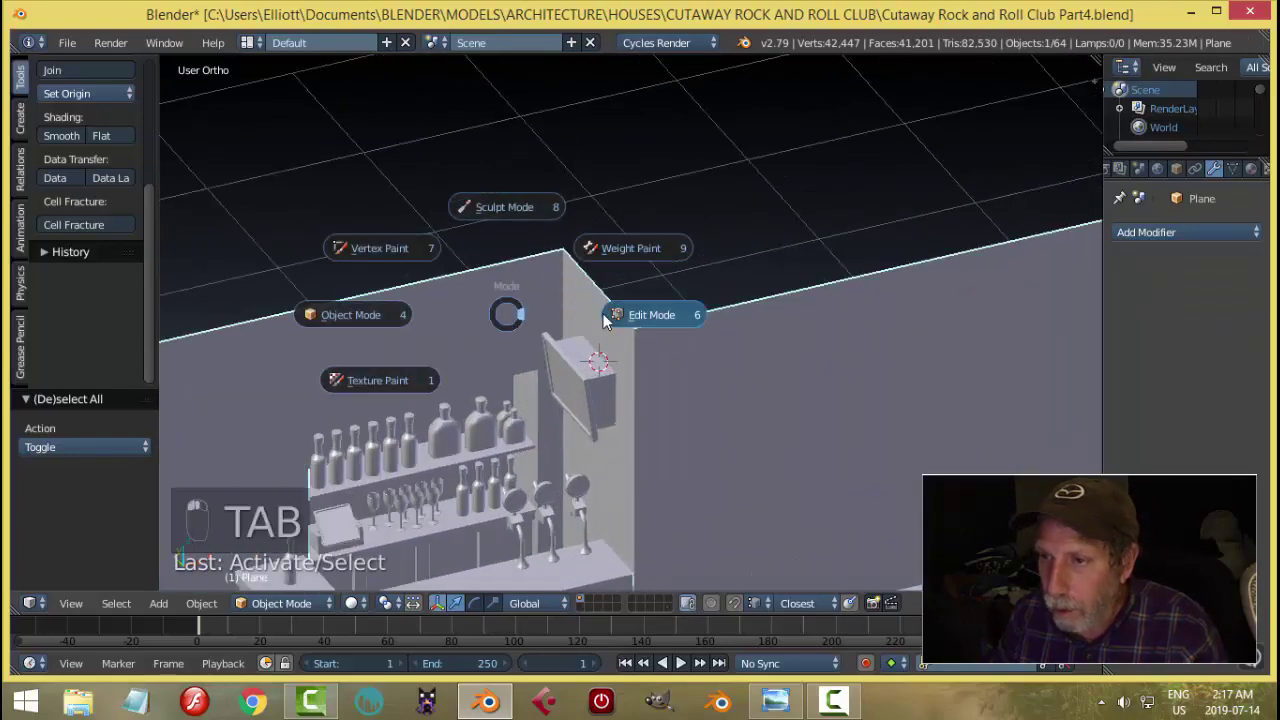
{"action": "right_click", "coordinate": [515, 331]}
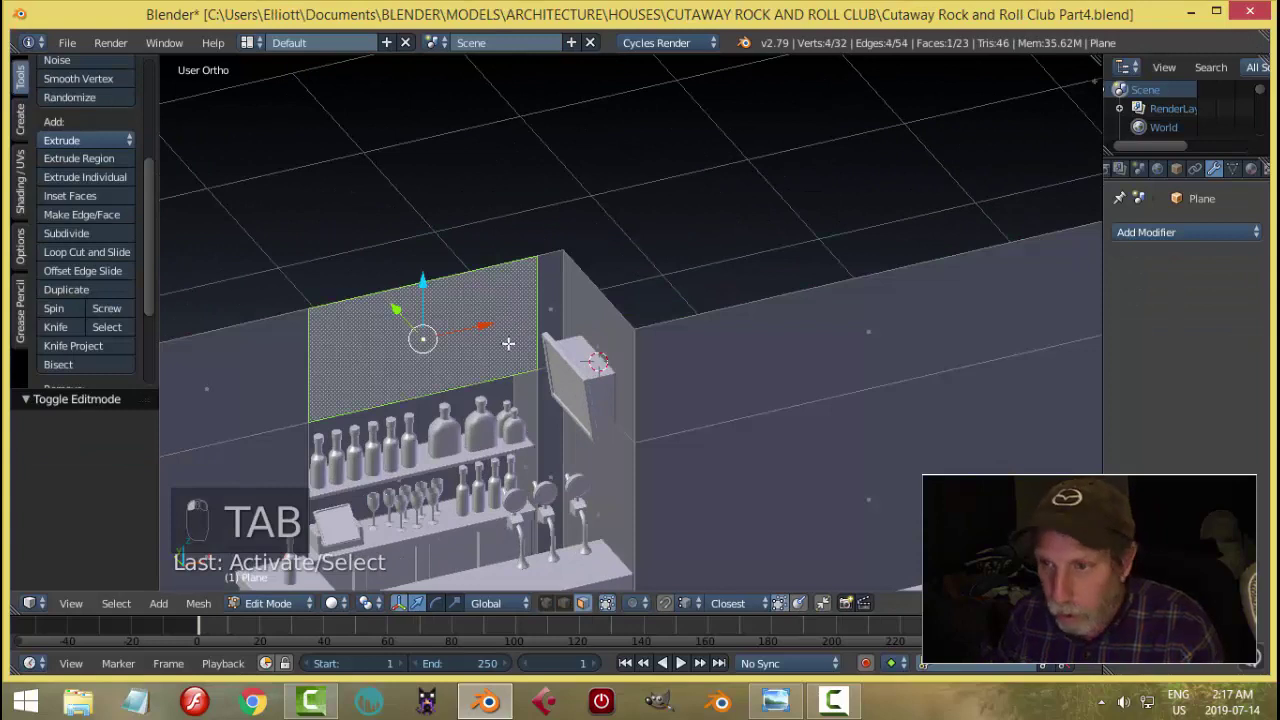
{"action": "key", "text": "shift+d"}
{"action": "key", "text": "s"}
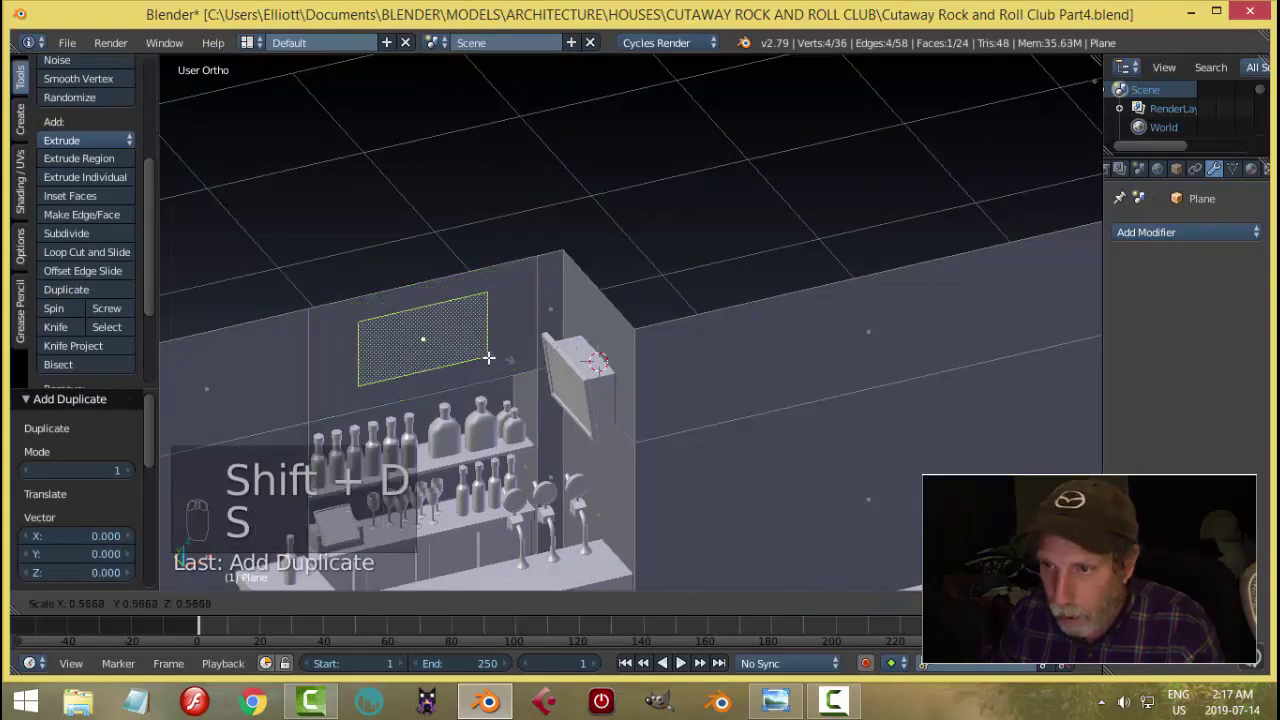
{"action": "left_click", "coordinate": [529, 348]}
Scale the duplicated face to about 0.456 along X and separate it from the wall as its own object.
{"action": "key", "text": "s"}
{"action": "key", "text": "x"}
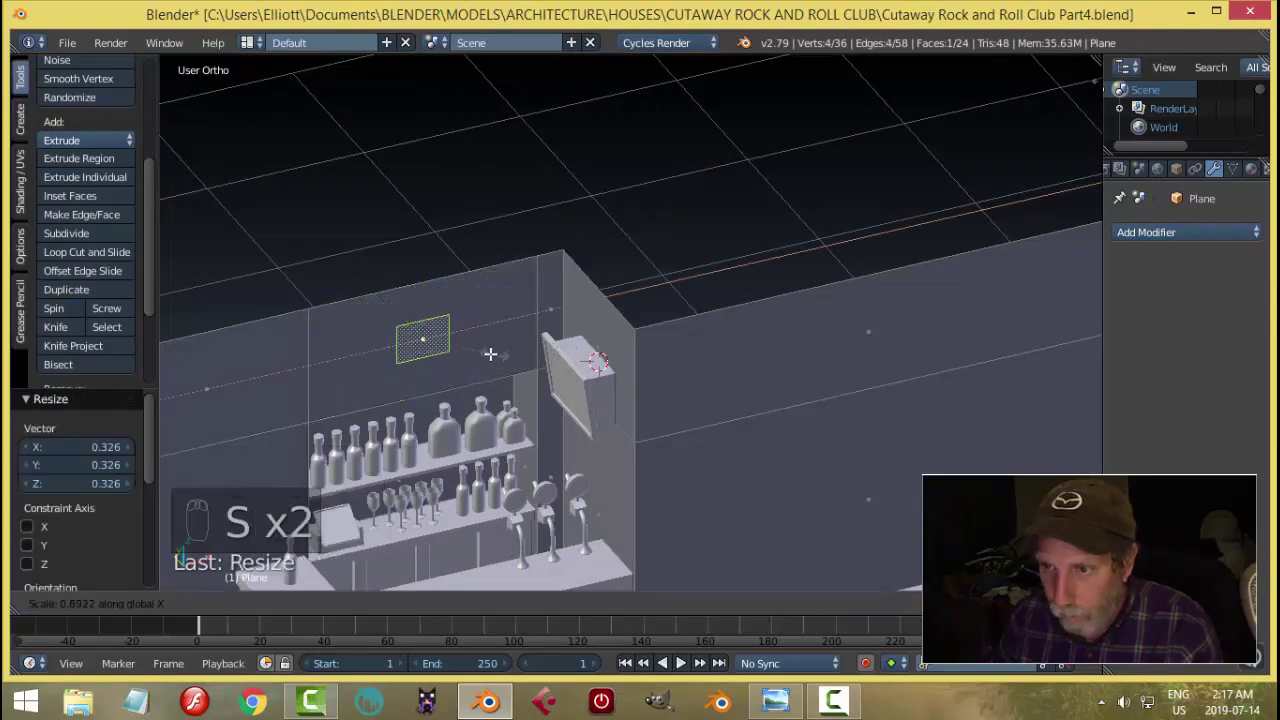
{"action": "left_click", "coordinate": [466, 361]}
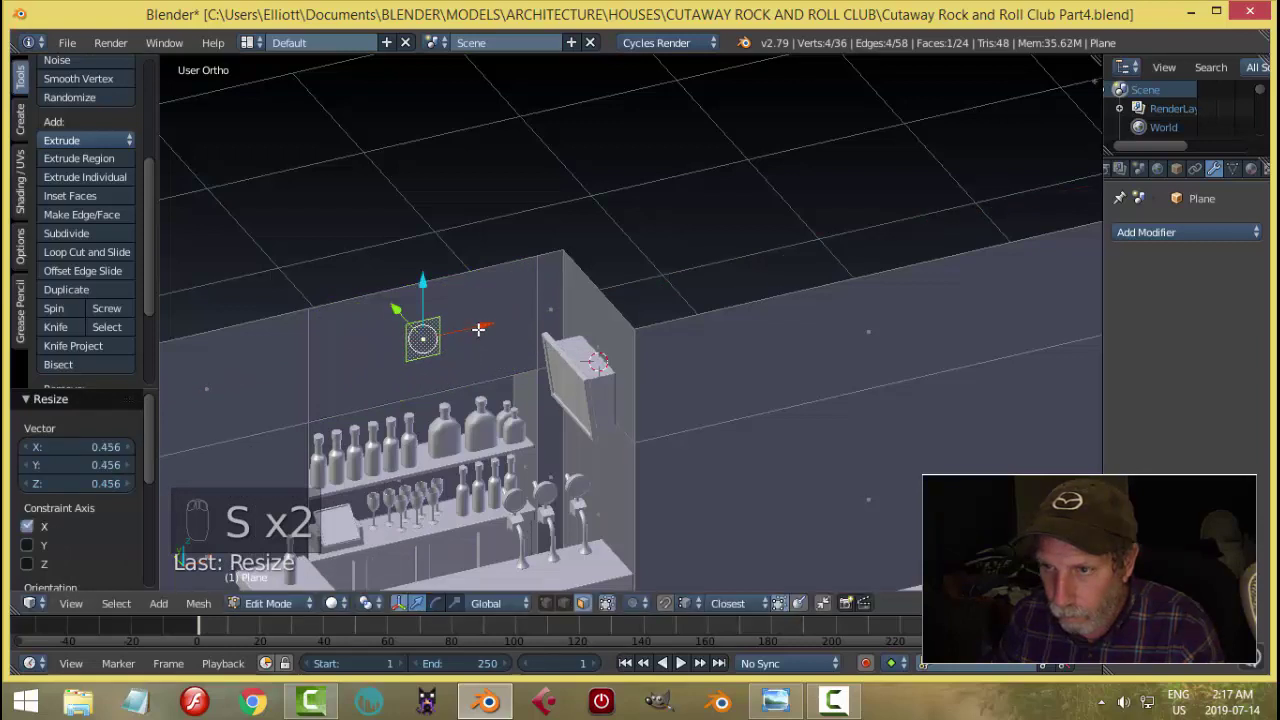
{"action": "key", "text": "p"}
{"action": "left_click", "coordinate": [529, 352]}
{"action": "key", "text": "Tab"}
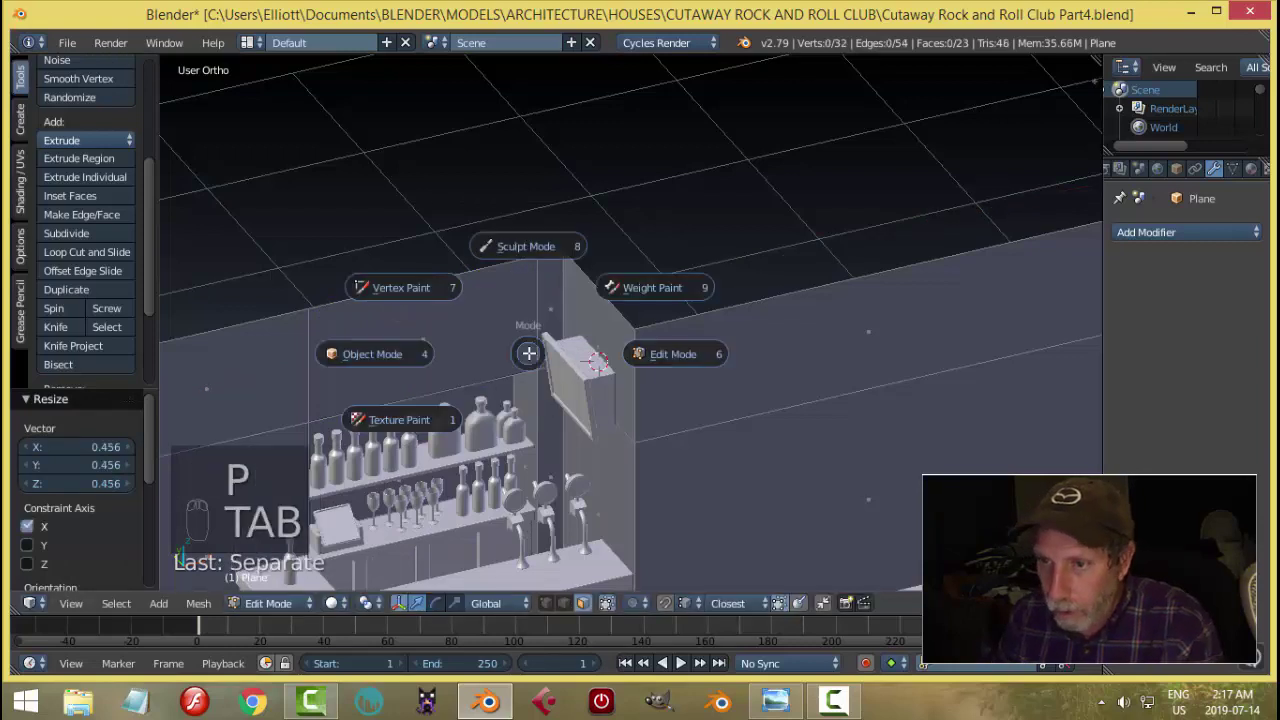
{"action": "left_click", "coordinate": [453, 360]}
{"action": "left_click", "coordinate": [447, 342]}
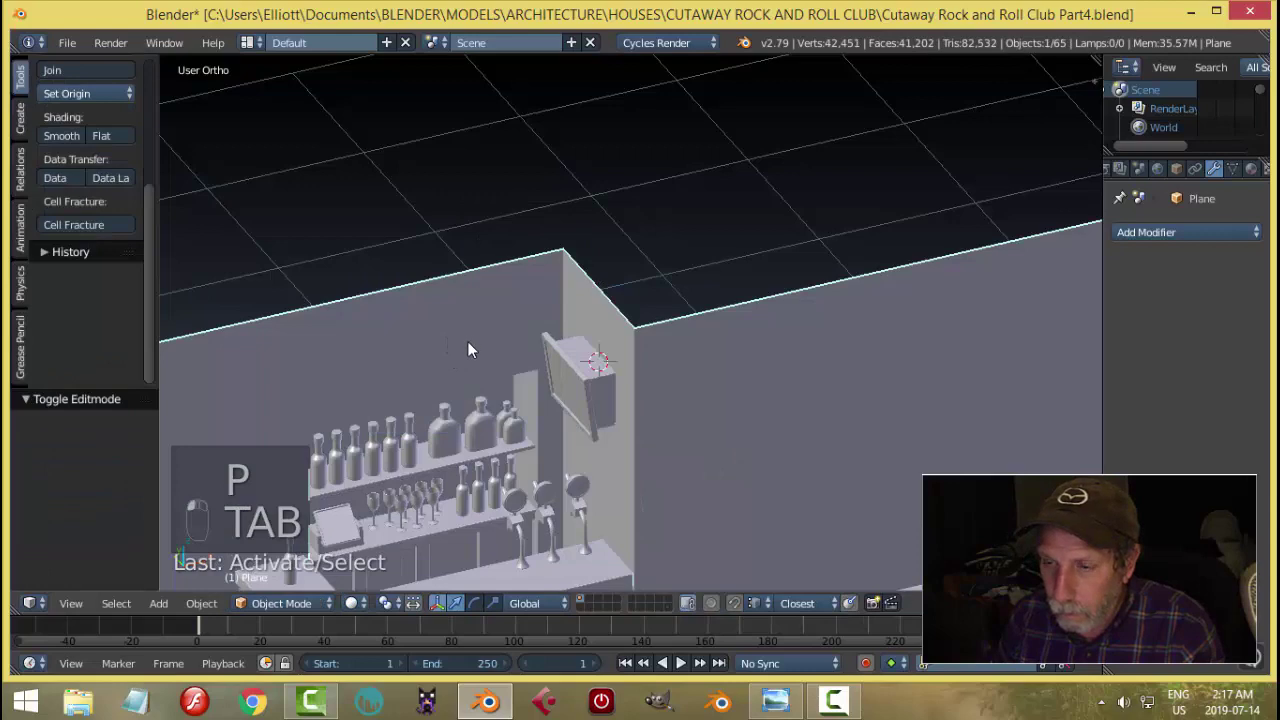
Try to remove duplicate vertices from the entire wall mesh in Edit Mode.
{"action": "key", "text": "Tab"}
{"action": "left_click", "coordinate": [492, 350]}
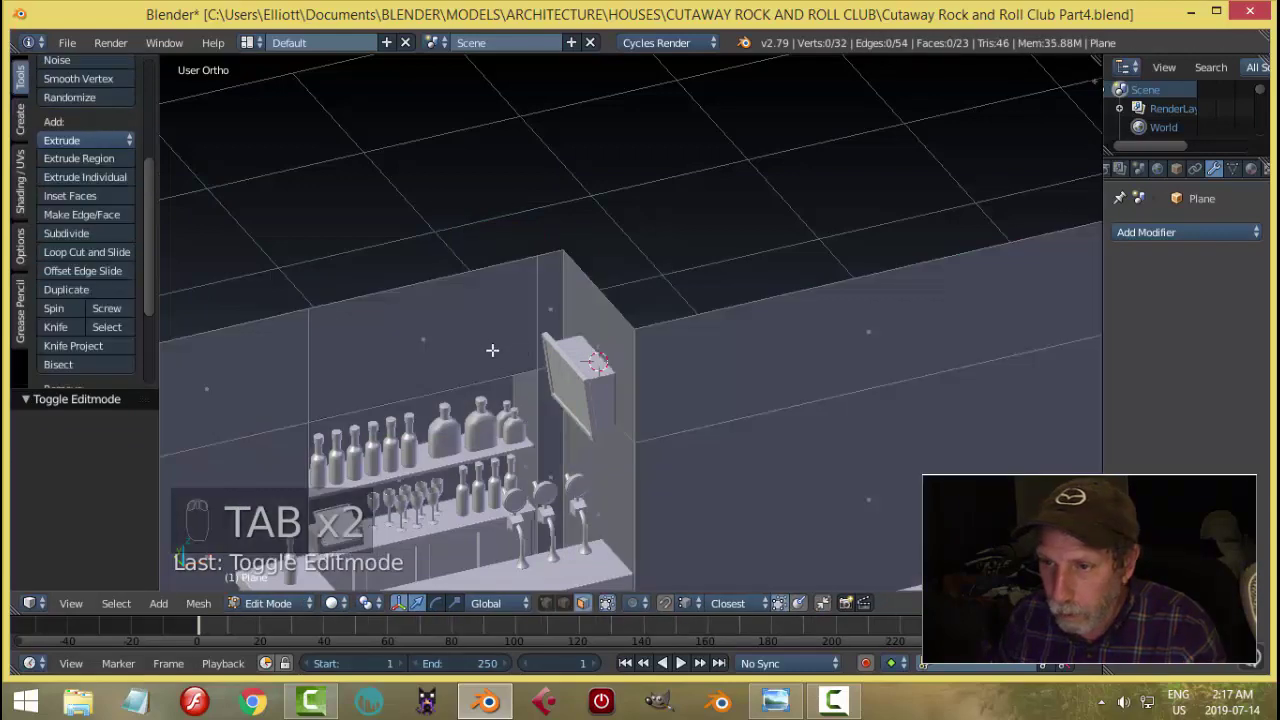
{"action": "middle_click_drag", "start_coordinate": [483, 343], "coordinate": [451, 335]}
{"action": "key", "text": "a"}
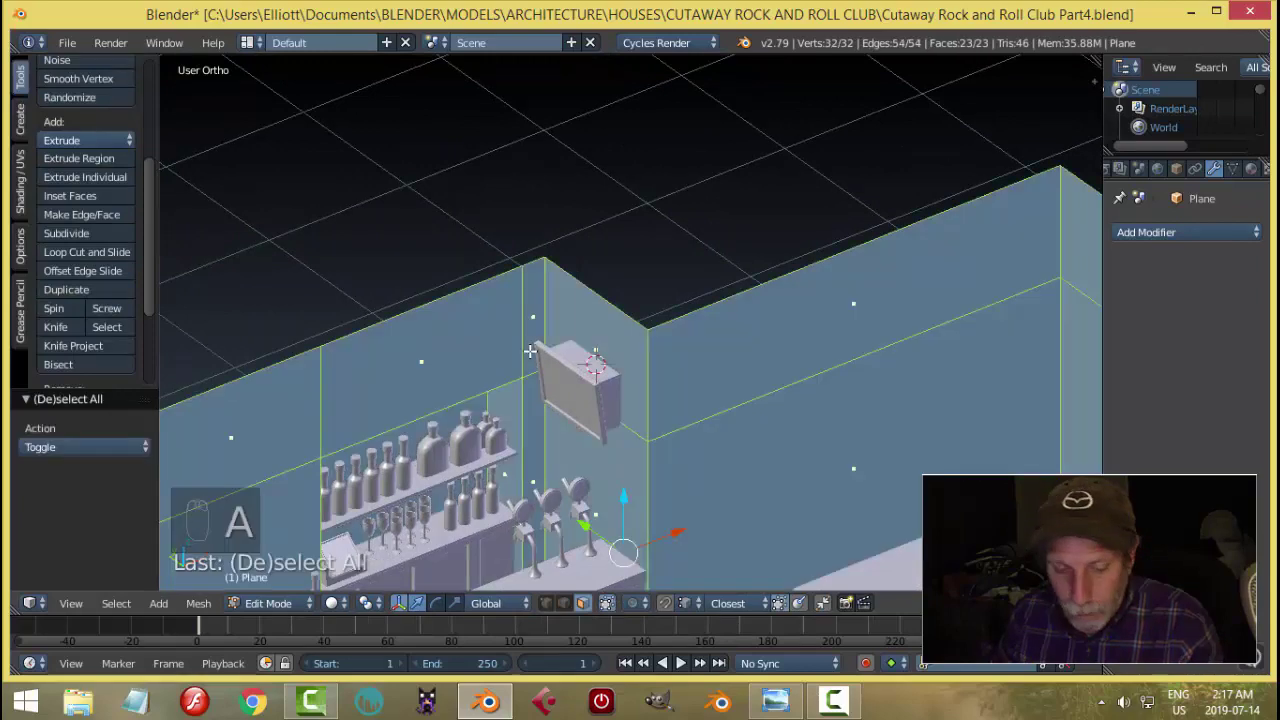
{"action": "key", "text": "w"}
{"action": "left_click", "coordinate": [515, 294]}
{"action": "key", "text": "a"}
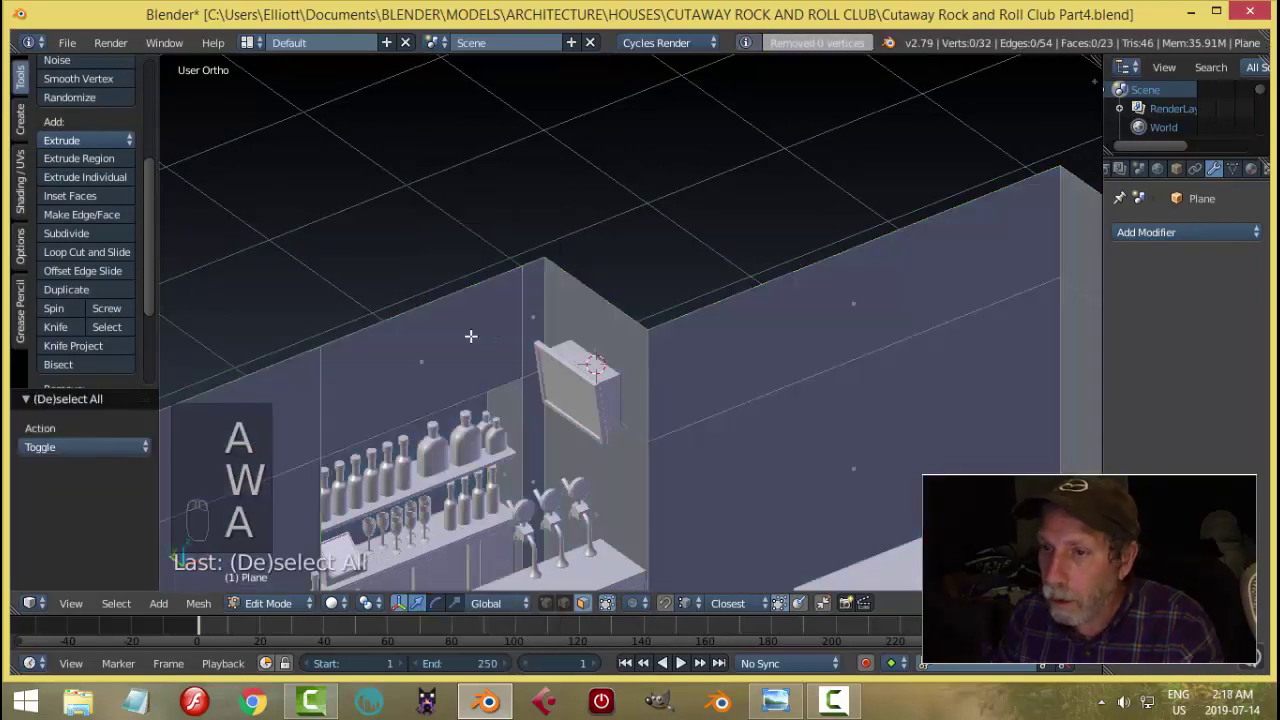
Duplicate the wall face above the bottles again, scaling the copy to about 0.454 overall and about 0.381 along X.
{"action": "right_click", "coordinate": [471, 336]}
{"action": "key", "text": "shift+d"}
{"action": "right_click", "coordinate": [420, 357]}
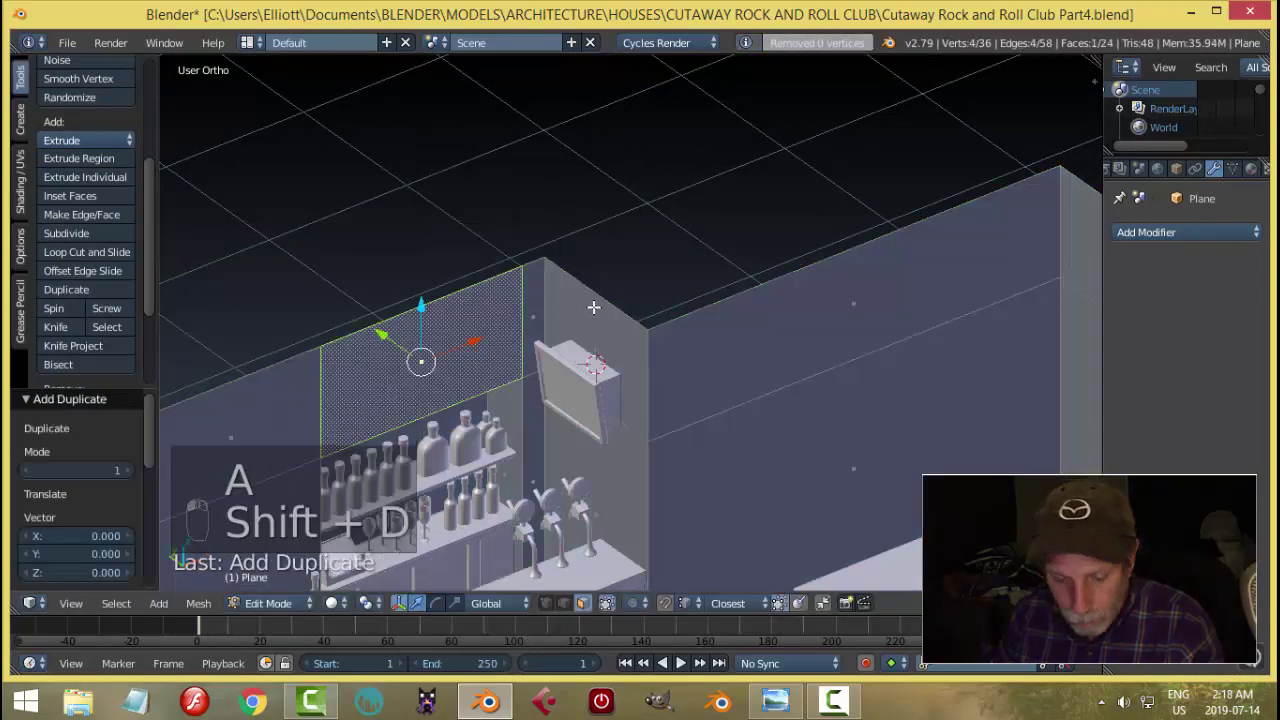
{"action": "key", "text": "s"}
{"action": "left_click", "coordinate": [603, 335]}
{"action": "key", "text": "s"}
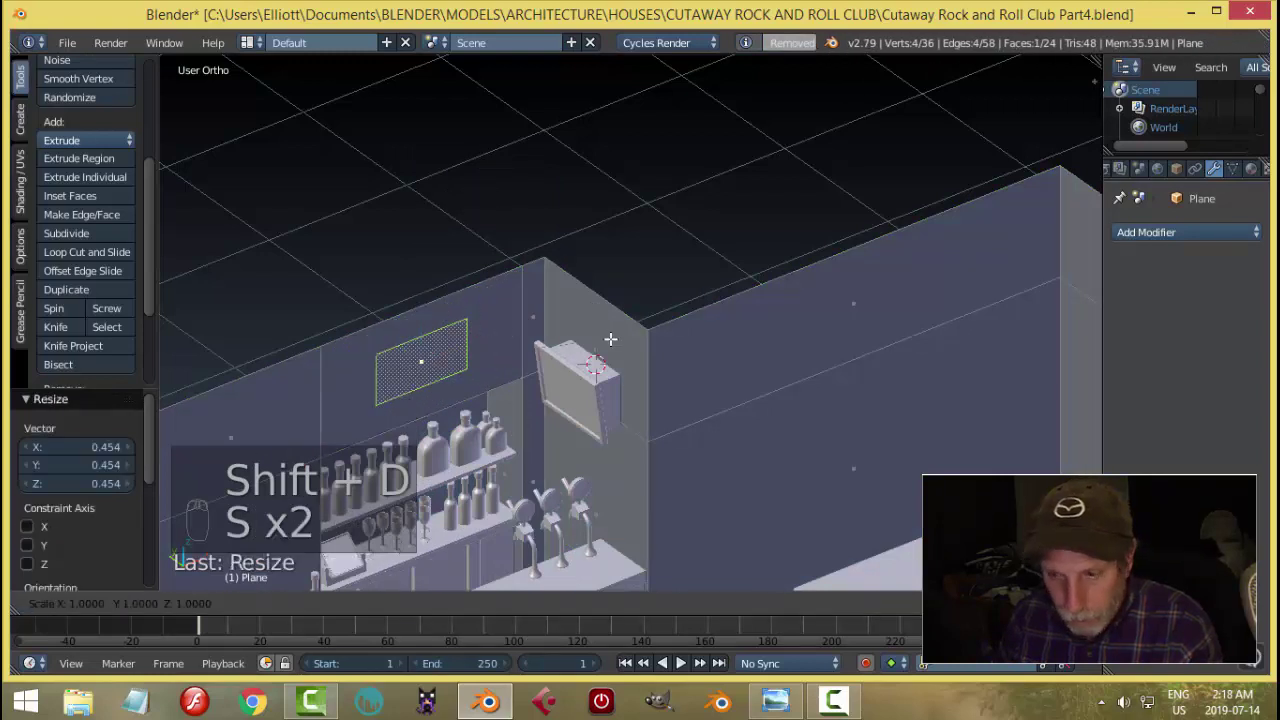
{"action": "key", "text": "x"}
{"action": "left_click", "coordinate": [494, 358]}
Move the small face about -0.376 along Y off the wall and separate it into its own object.
{"action": "middle_click_drag", "start_coordinate": [443, 376], "coordinate": [455, 382]}
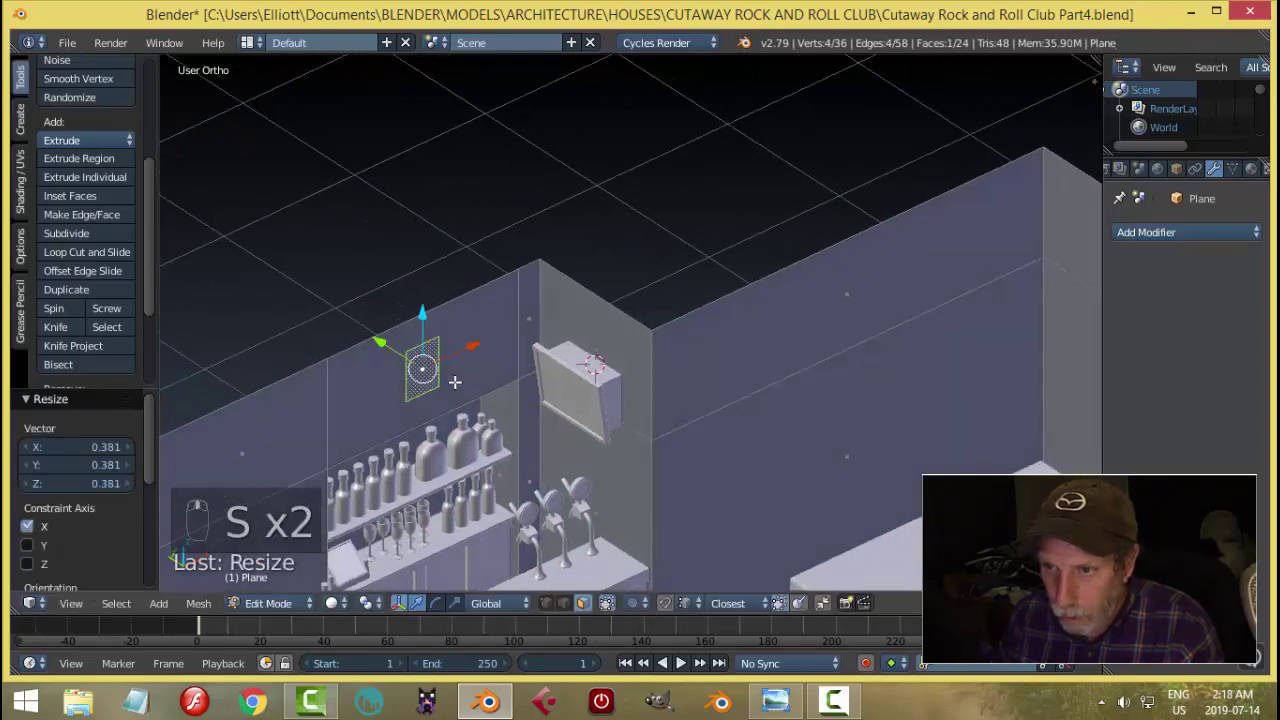
{"action": "left_click_drag", "start_coordinate": [374, 341], "coordinate": [532, 372]}
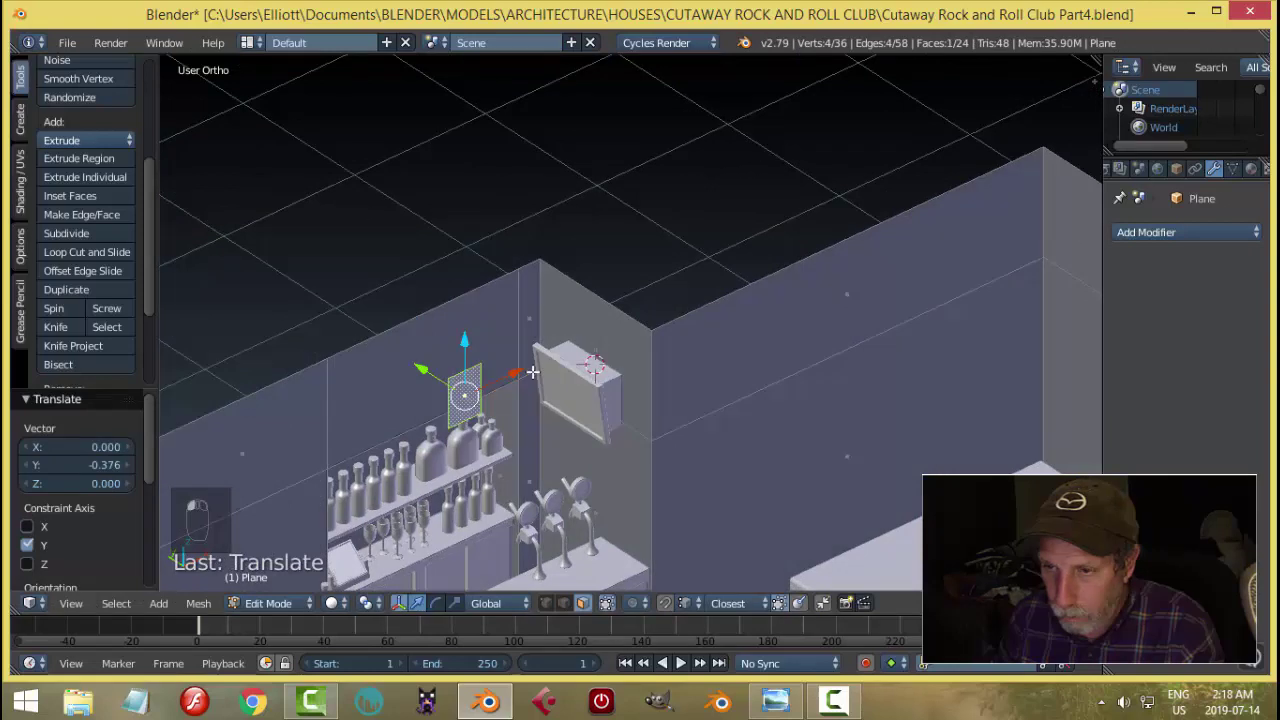
{"action": "key", "text": "p"}
{"action": "left_click", "coordinate": [531, 370]}
{"action": "key", "text": "Tab"}
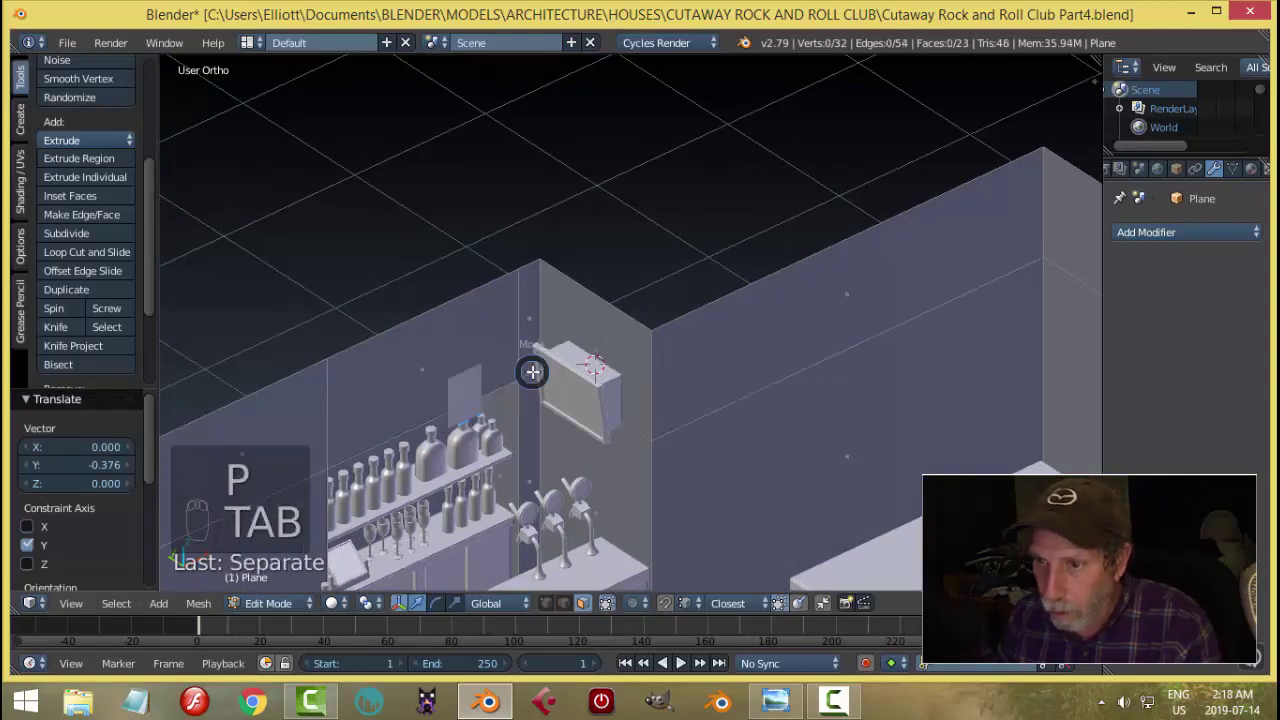
{"action": "left_click", "coordinate": [381, 372]}
Set the small panel's origin to its geometry and snap the 3D cursor to it.
{"action": "right_click", "coordinate": [456, 388]}
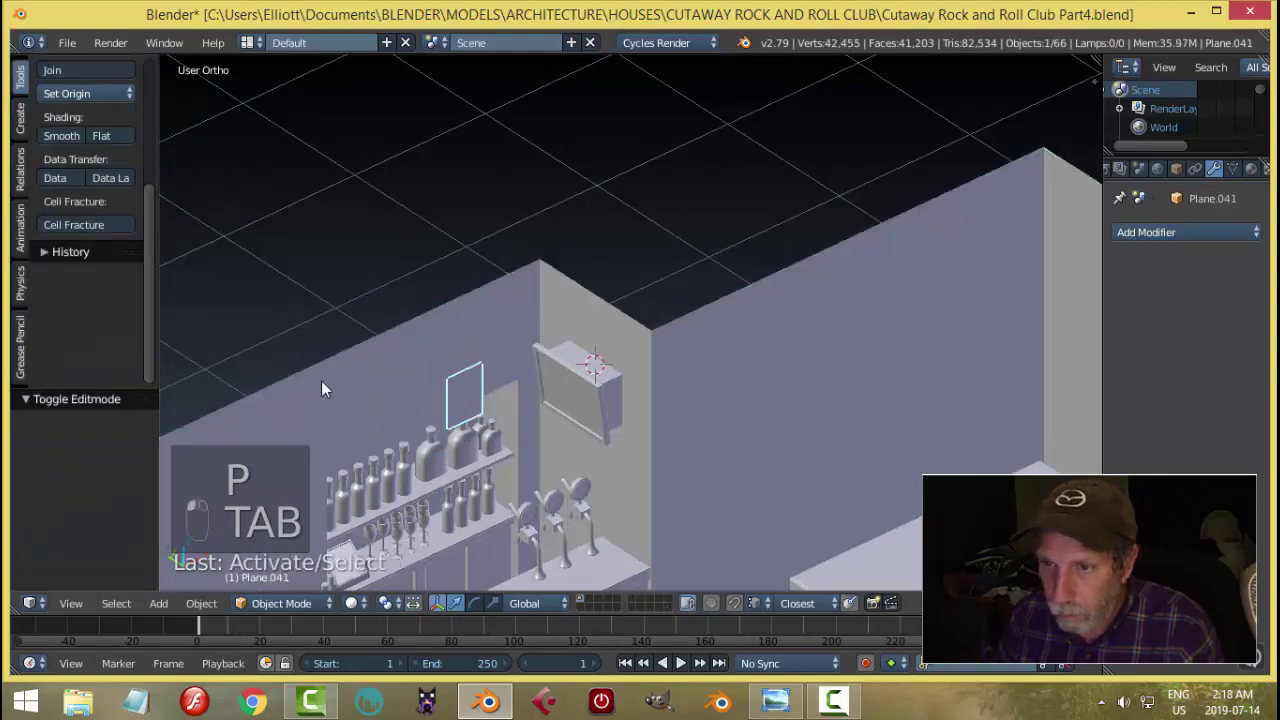
{"action": "left_click", "coordinate": [107, 100]}
{"action": "left_click", "coordinate": [110, 131]}
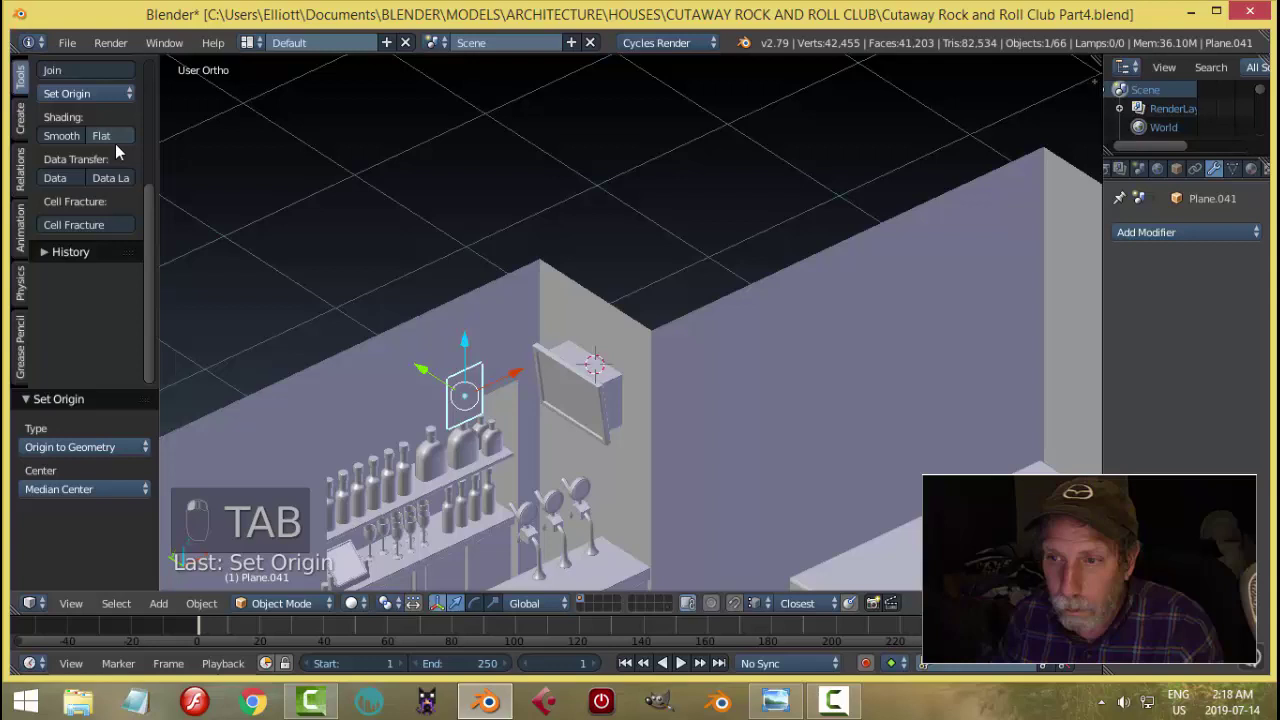
{"action": "key", "text": "shift+s"}
{"action": "left_click", "coordinate": [445, 350]}
Move the panel back along Y toward the wall and about 0.346 along X above the bottles.
{"action": "left_click_drag", "start_coordinate": [420, 364], "coordinate": [388, 349]}
{"action": "left_click_drag", "start_coordinate": [484, 360], "coordinate": [524, 322]}
{"action": "middle_click_drag", "start_coordinate": [594, 380], "coordinate": [500, 336]}
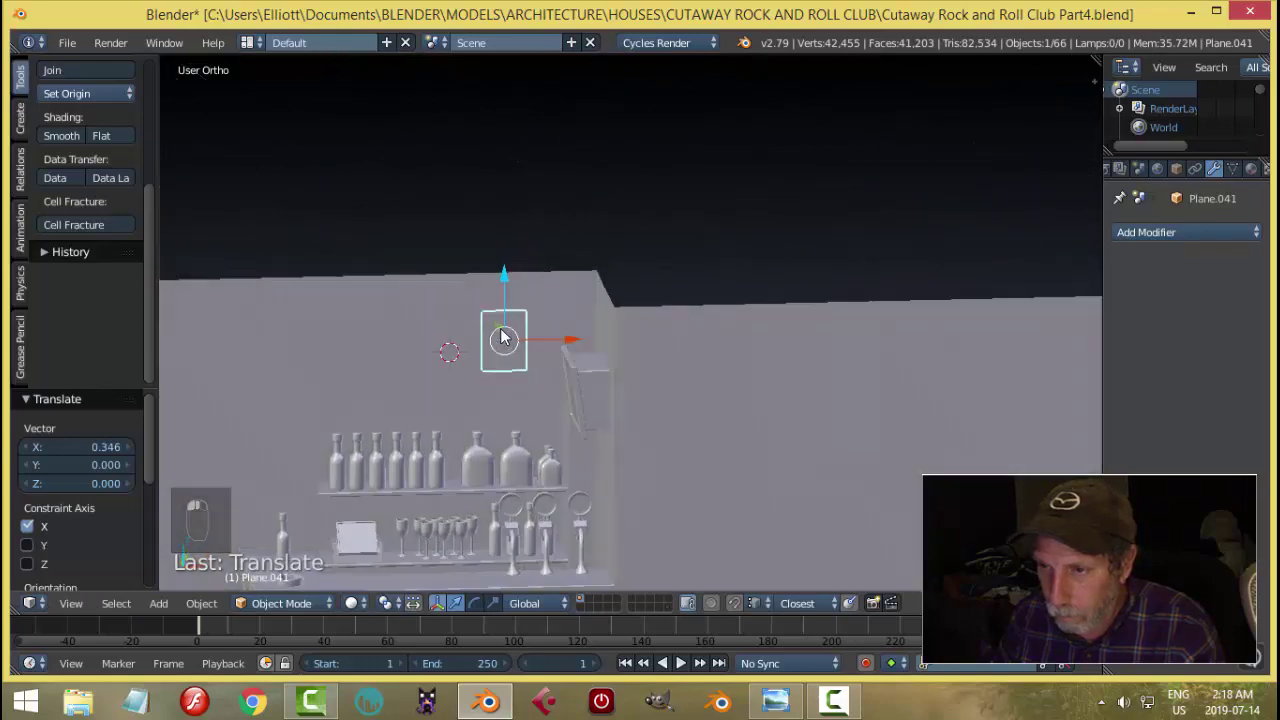
Check the picture frames in the reference image and scale the panel's face to about 1.331 along X.
{"action": "left_click", "coordinate": [783, 706]}
{"action": "left_click", "coordinate": [487, 703]}
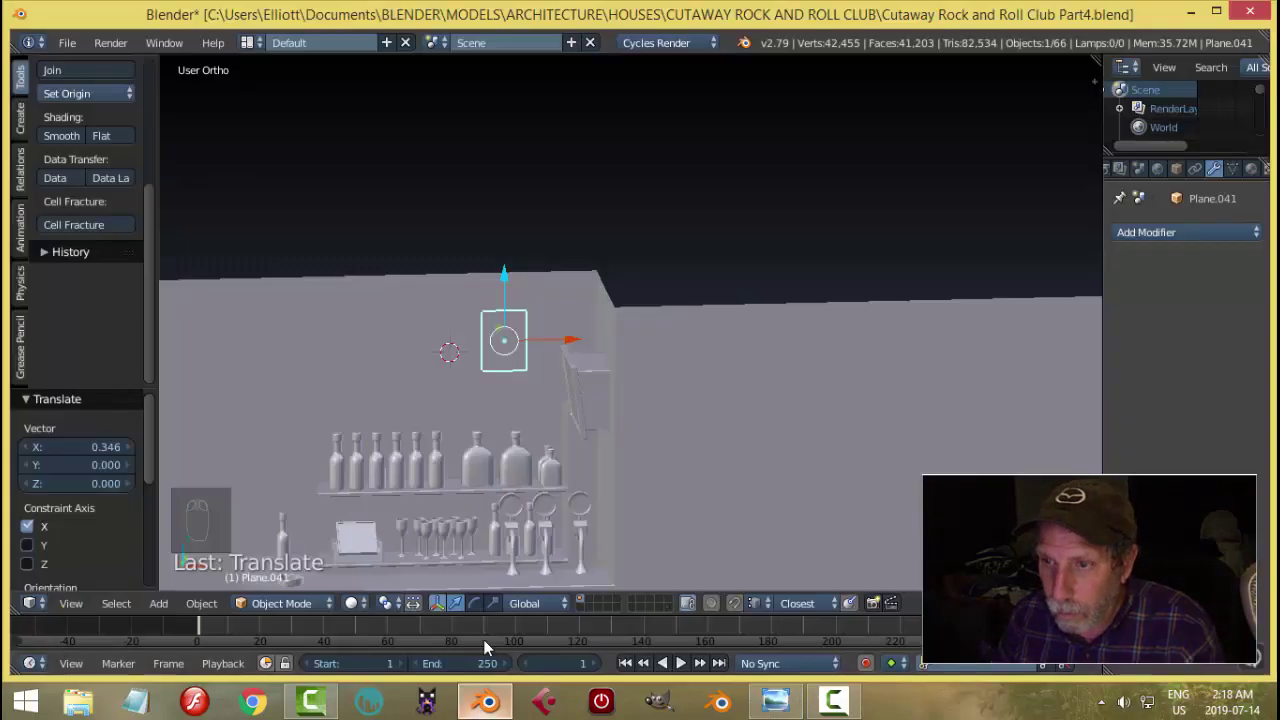
{"action": "scroll", "coordinate": [513, 328], "scroll_direction": "up", "scroll_amount": 2}
{"action": "key", "text": "Tab"}
{"action": "key", "text": "a"}
{"action": "key", "text": "a"}
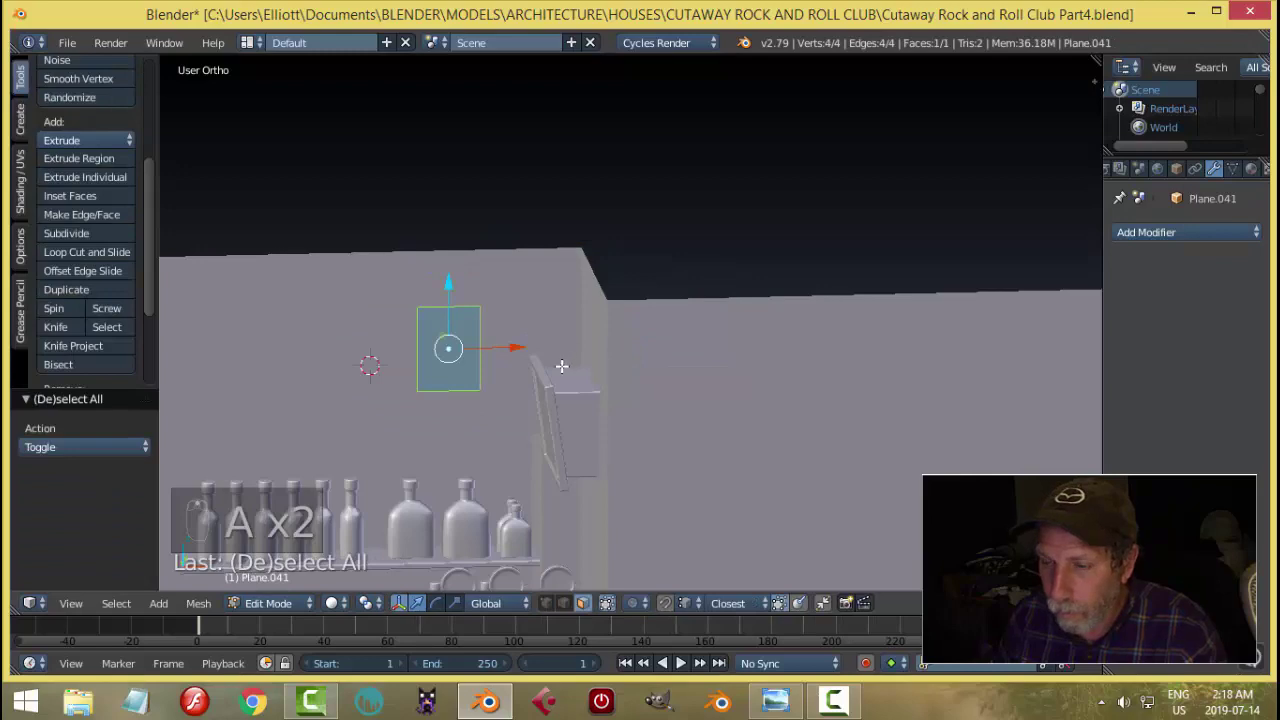
{"action": "key", "text": "s"}
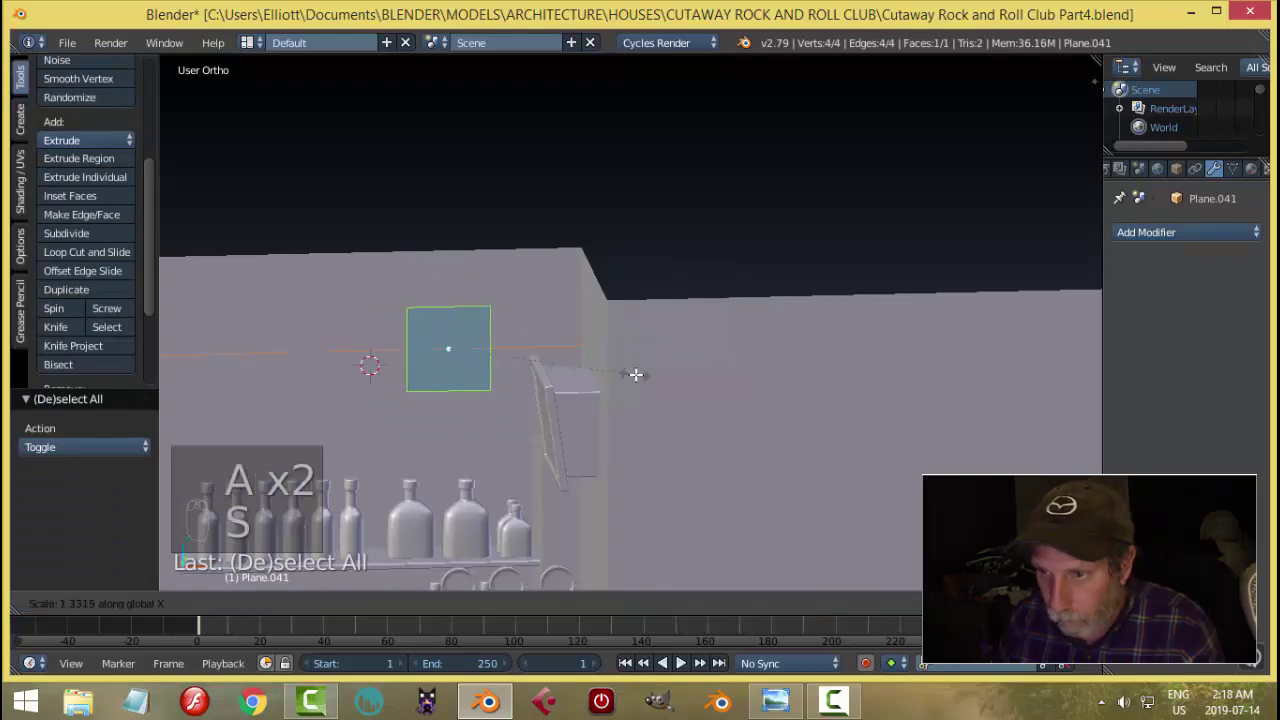
{"action": "left_click", "coordinate": [636, 374]}
Extrude the panel's face about 0.02 for thickness and inset its front face by about 0.0456.
{"action": "middle_click_drag", "start_coordinate": [636, 374], "coordinate": [618, 290]}
{"action": "key", "text": "e"}
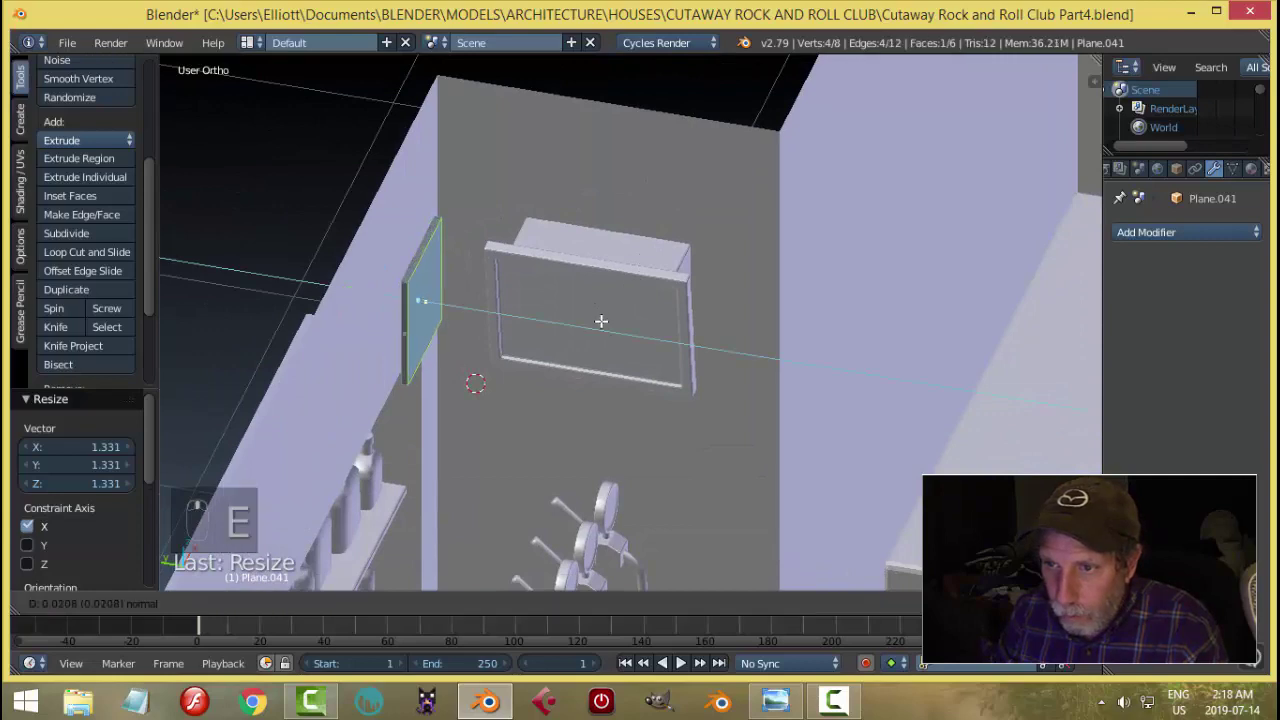
{"action": "left_click", "coordinate": [603, 324]}
{"action": "mouse_move", "coordinate": [603, 324]}
{"action": "middle_mouse_down"}
{"action": "mouse_move", "coordinate": [617, 291]}
{"action": "mouse_move", "coordinate": [486, 331]}
{"action": "mouse_move", "coordinate": [606, 303]}
{"action": "middle_mouse_up"}
{"action": "key", "text": "i"}
{"action": "left_click", "coordinate": [605, 290]}
Check the frame details in the reference image and extrude the picture frame's inner face inward about 0.008.
{"action": "scroll", "coordinate": [606, 303], "scroll_direction": "up", "scroll_amount": 2}
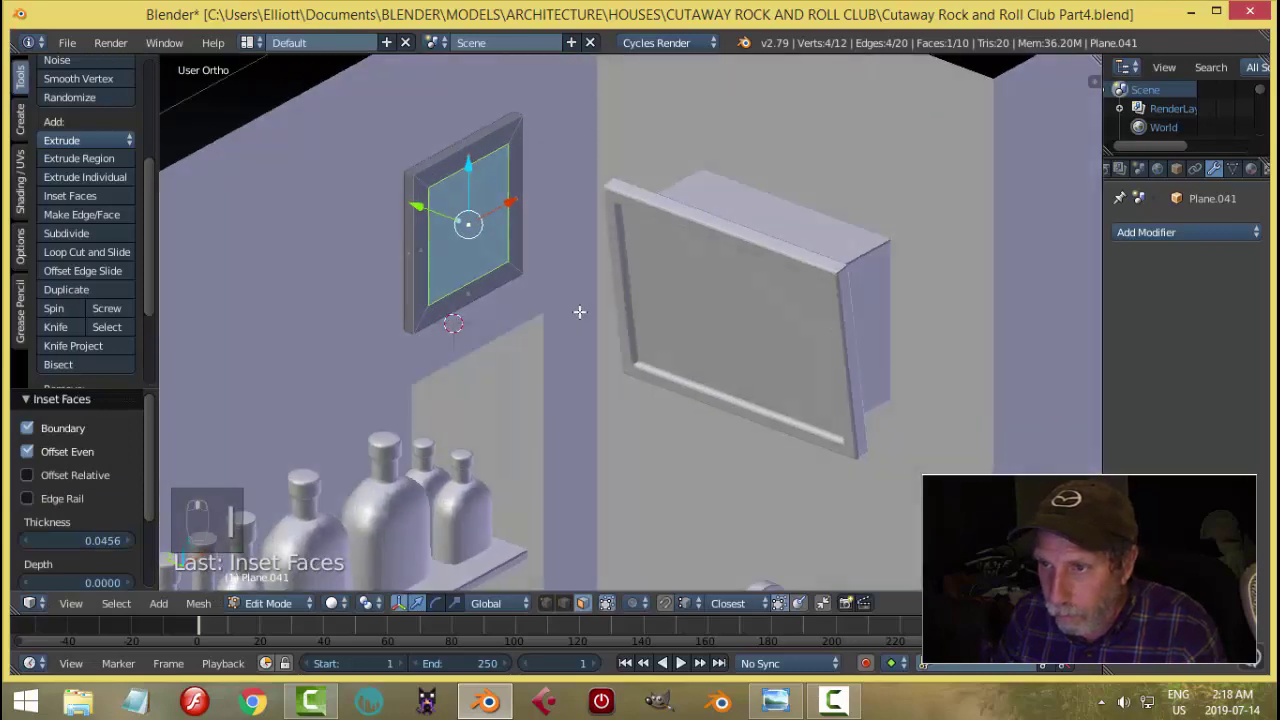
{"action": "left_click", "coordinate": [775, 700]}
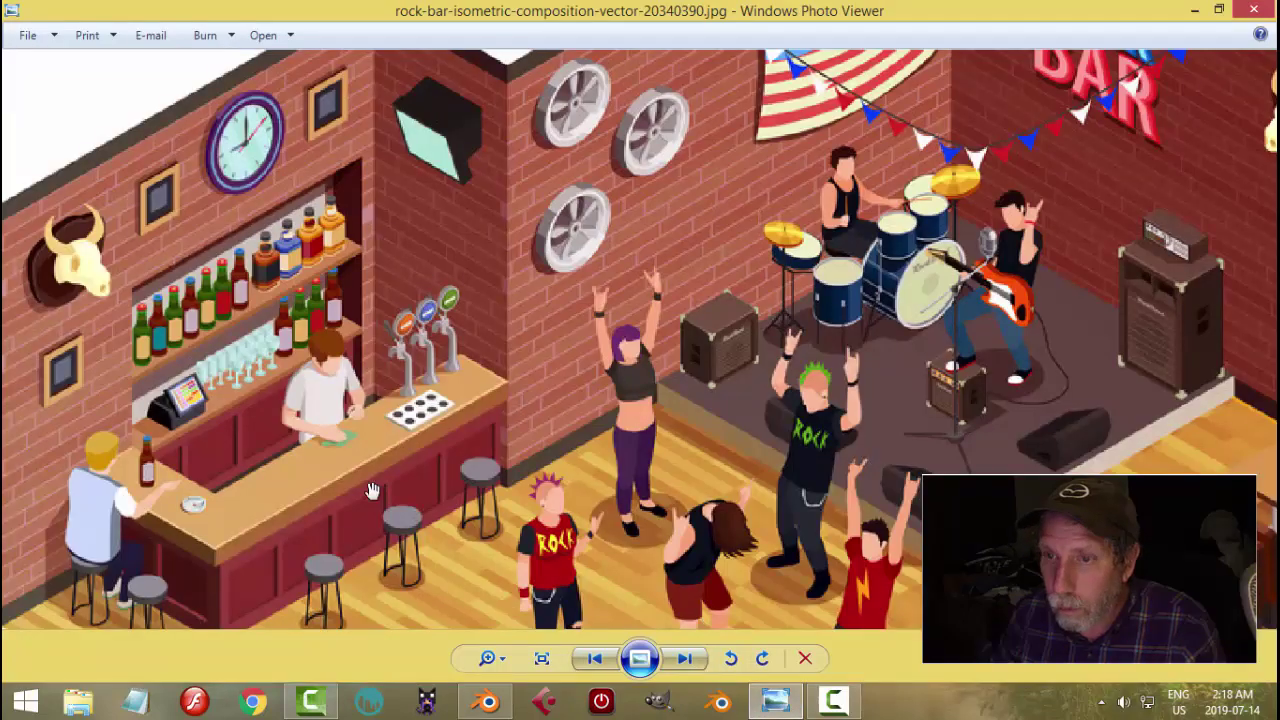
{"action": "left_click", "coordinate": [487, 700]}
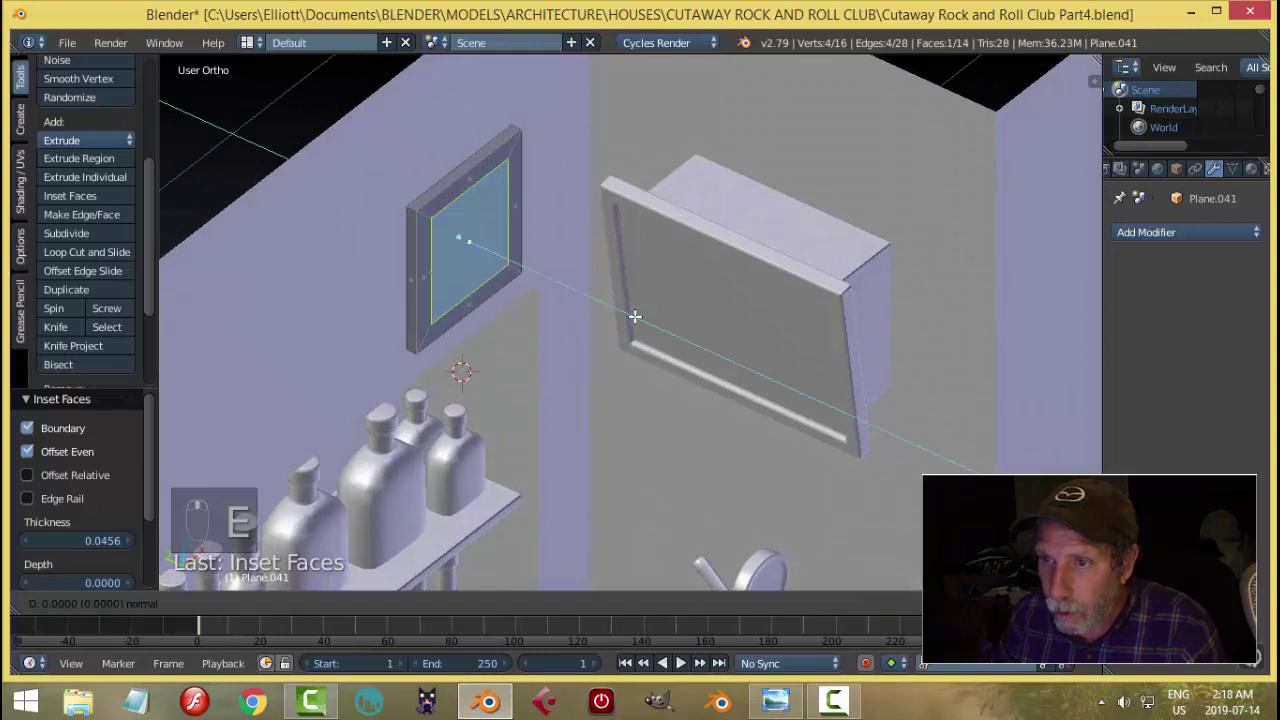
{"action": "left_click", "coordinate": [631, 315]}
Inset the recessed face by about 0.0483, extrude it slightly once more and return to Object Mode.
{"action": "key", "text": "i"}
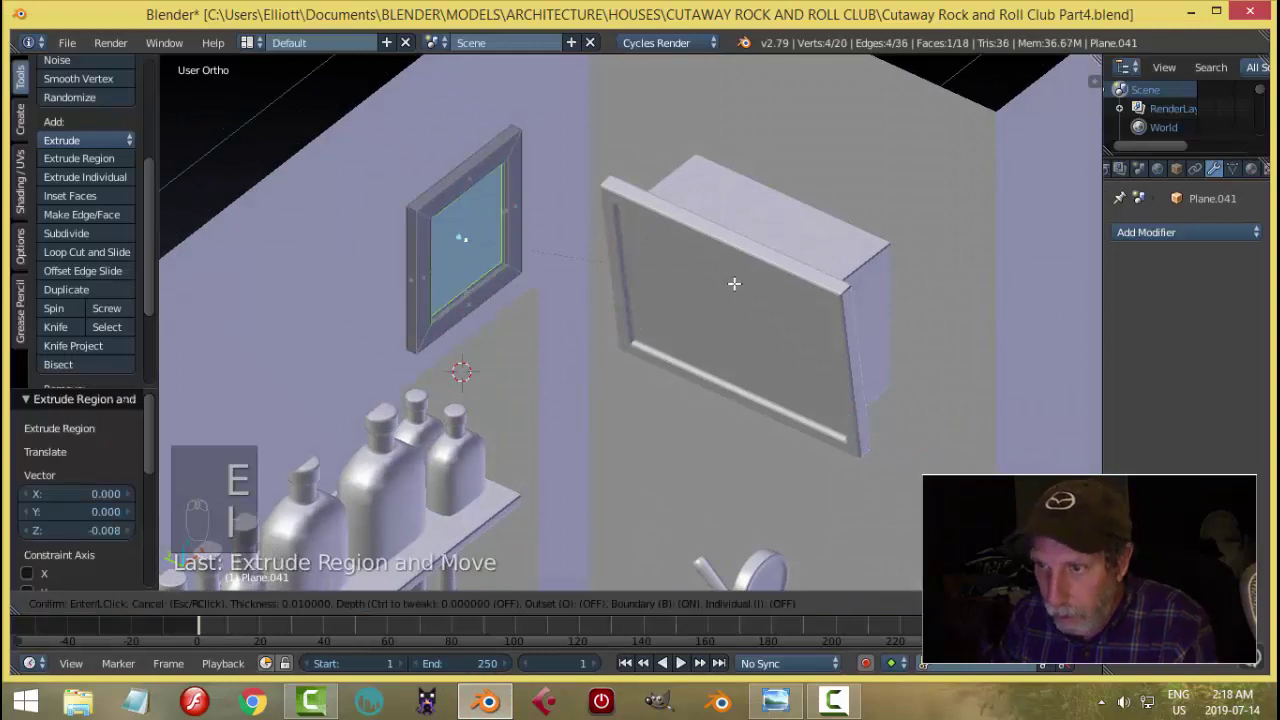
{"action": "left_click", "coordinate": [714, 290]}
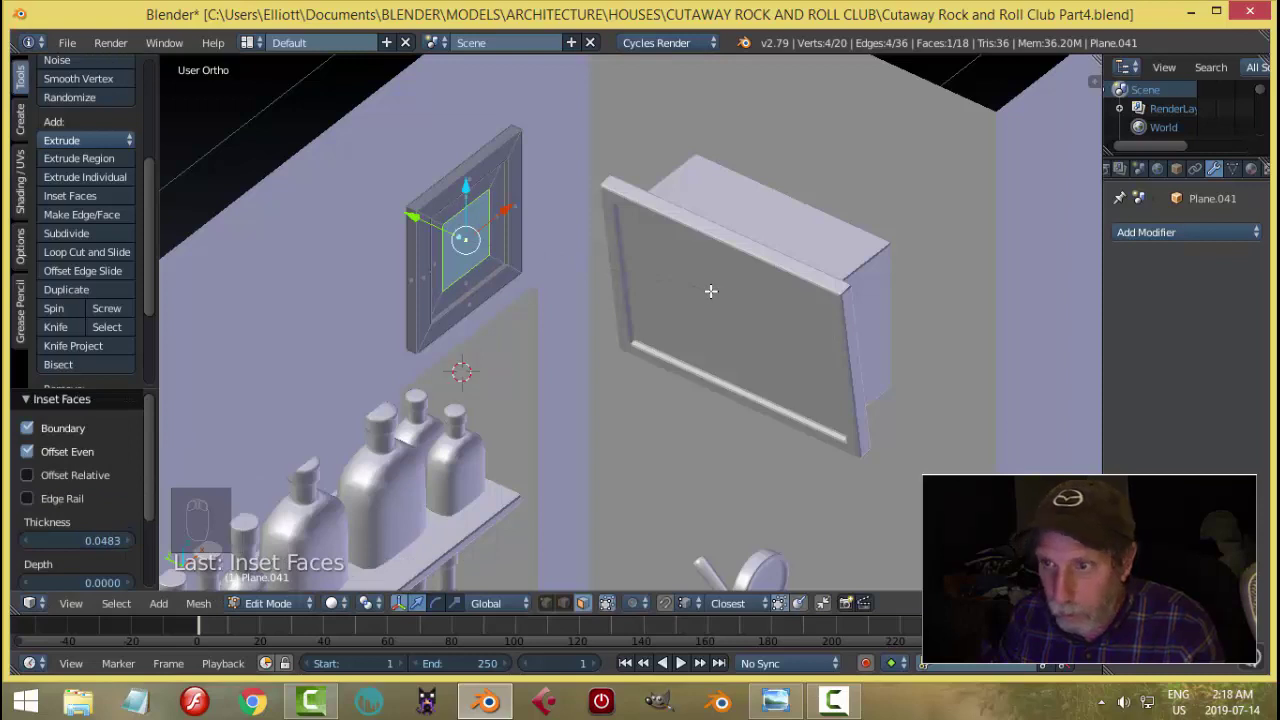
{"action": "key", "text": "e"}
{"action": "left_click", "coordinate": [709, 290]}
{"action": "key", "text": "a"}
{"action": "key", "text": "Tab"}
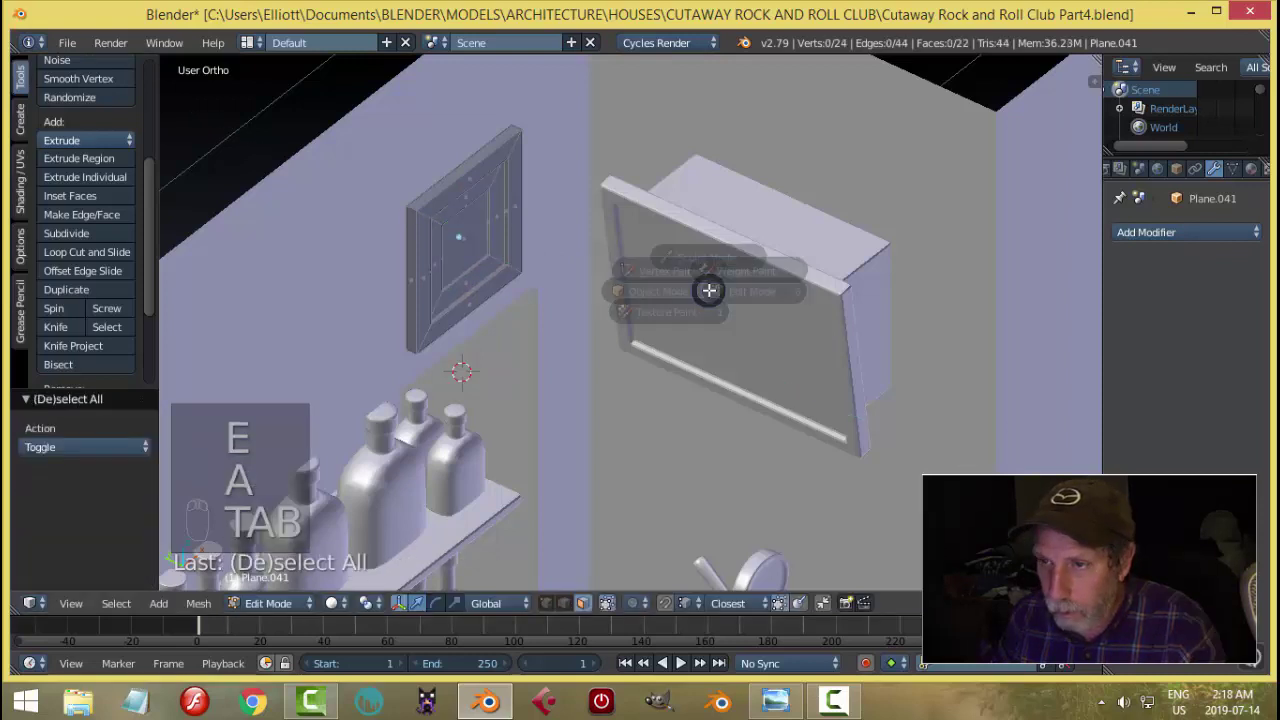
{"action": "left_click", "coordinate": [552, 289]}
Link the wall screen's modifiers to the picture frame to bevel it, and deselect everything.
{"action": "right_click", "coordinate": [690, 234], "text": "shift"}
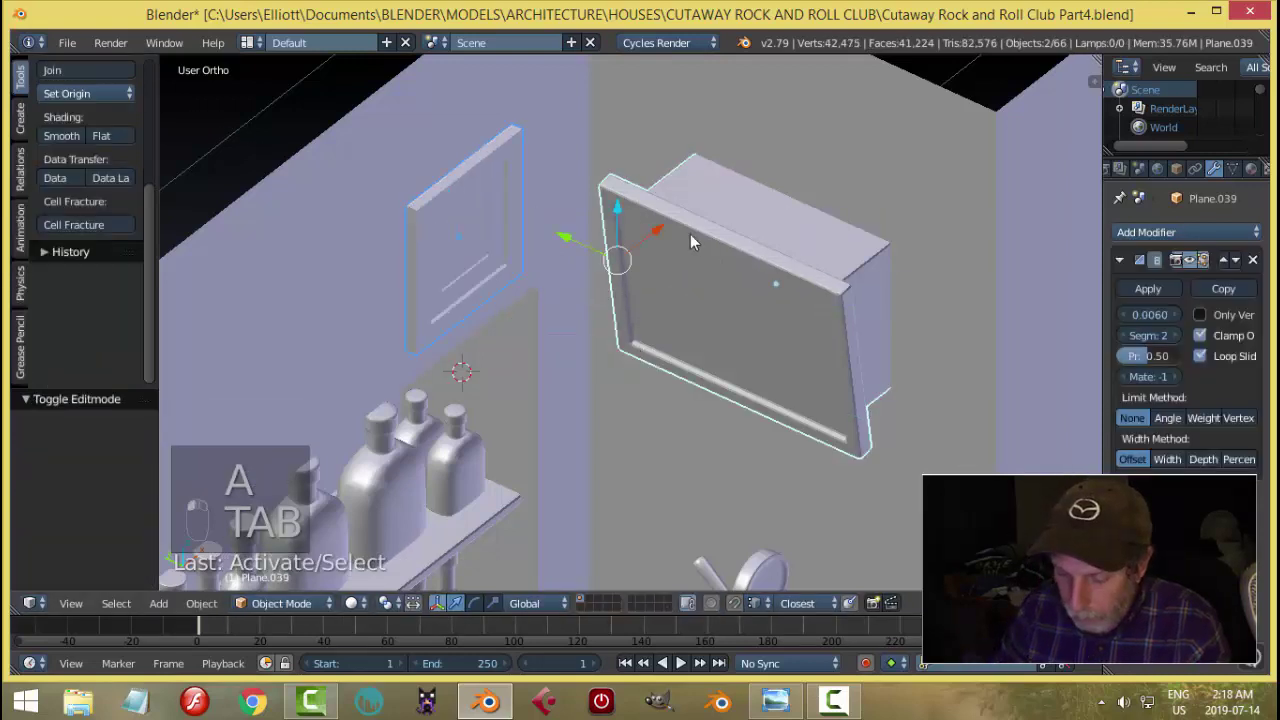
{"action": "key", "text": "ctrl+l"}
{"action": "left_click", "coordinate": [690, 234]}
{"action": "key", "text": "a"}
Move the picture frame about 0.1 along Y against the back wall and deselect it.
{"action": "middle_click_drag", "start_coordinate": [664, 255], "coordinate": [699, 260]}
{"action": "right_click", "coordinate": [509, 258]}
{"action": "middle_click_drag", "start_coordinate": [509, 258], "coordinate": [574, 301]}
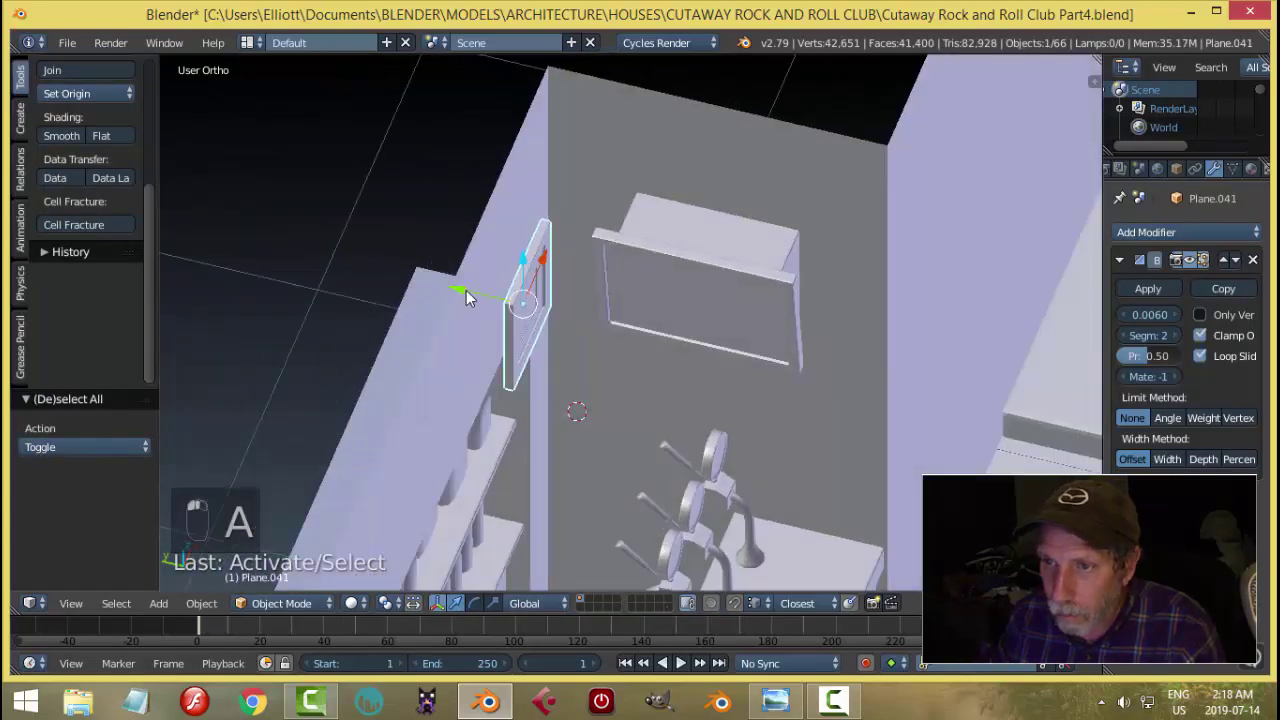
{"action": "key", "text": "g"}
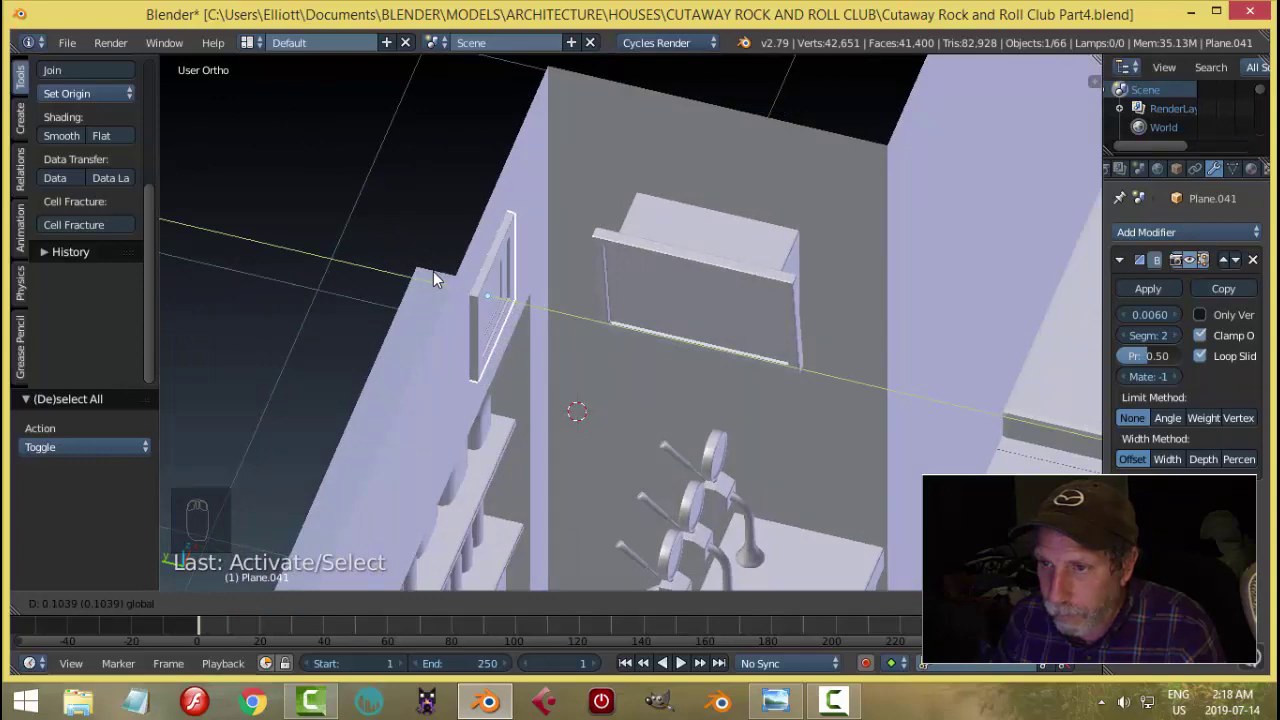
{"action": "left_click", "coordinate": [434, 272]}
{"action": "key", "text": "a"}
{"action": "scroll", "coordinate": [687, 328], "scroll_direction": "down", "scroll_amount": 3}
{"action": "middle_click_drag", "start_coordinate": [687, 328], "coordinate": [537, 247]}
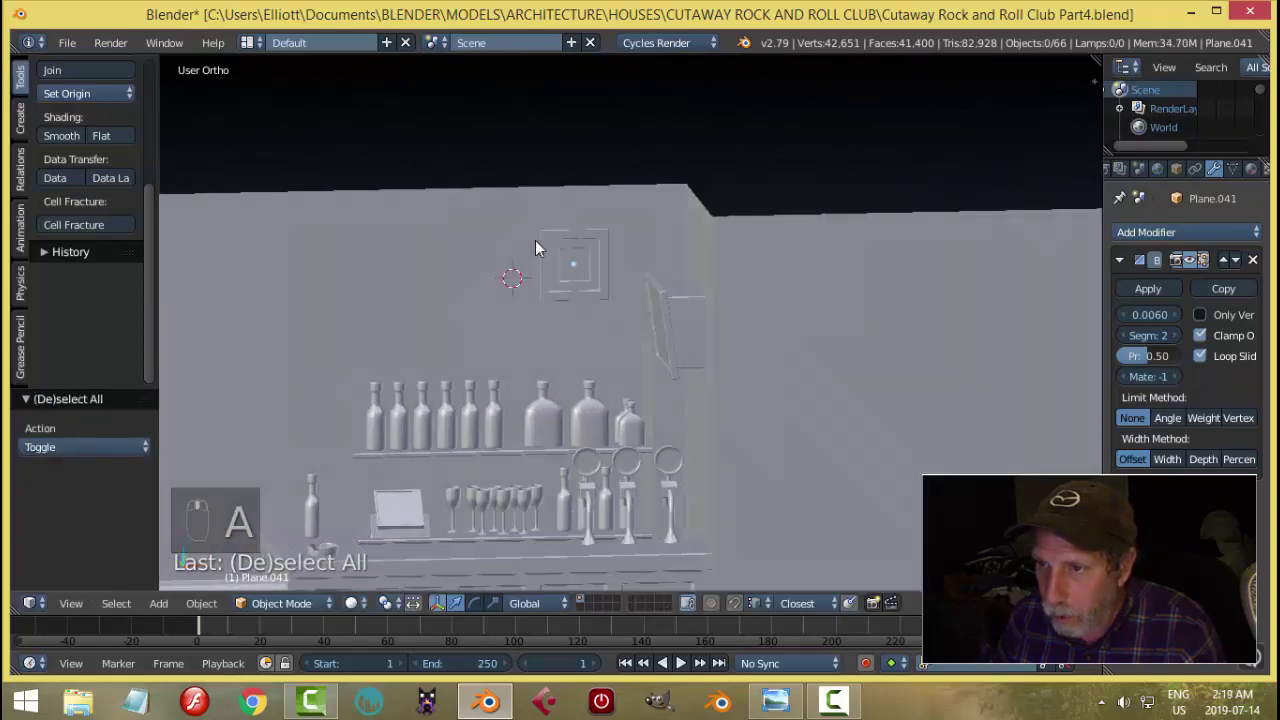
Check the frame placement in the reference image and lower the picture frame by about 0.035.
{"action": "right_click", "coordinate": [557, 272]}
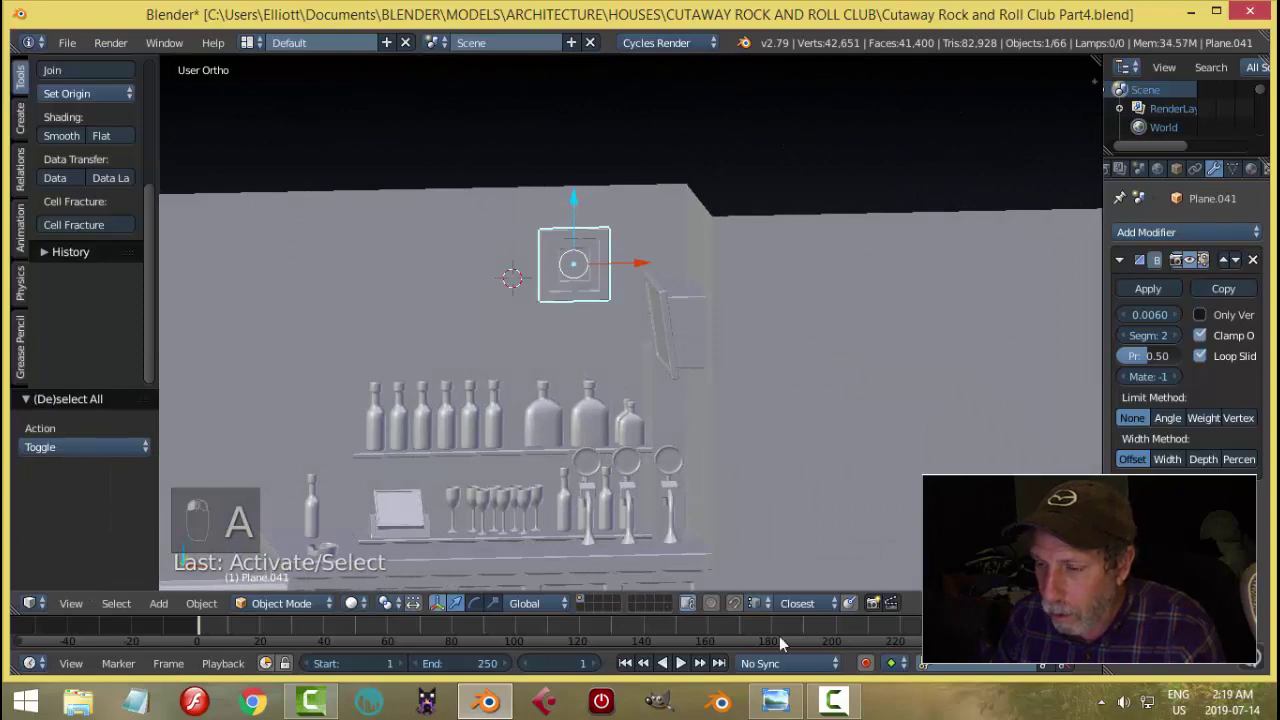
{"action": "left_click", "coordinate": [776, 700]}
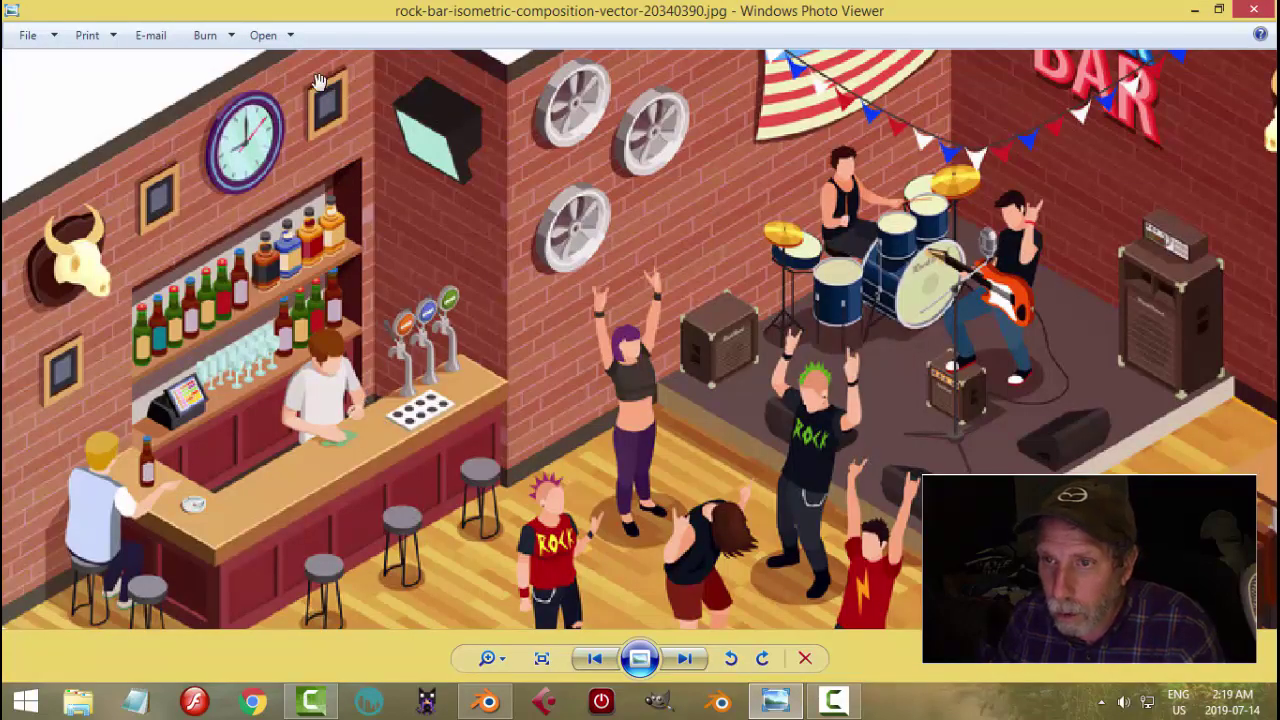
{"action": "left_click", "coordinate": [488, 702]}
{"action": "middle_click_drag", "start_coordinate": [640, 480], "coordinate": [751, 458]}
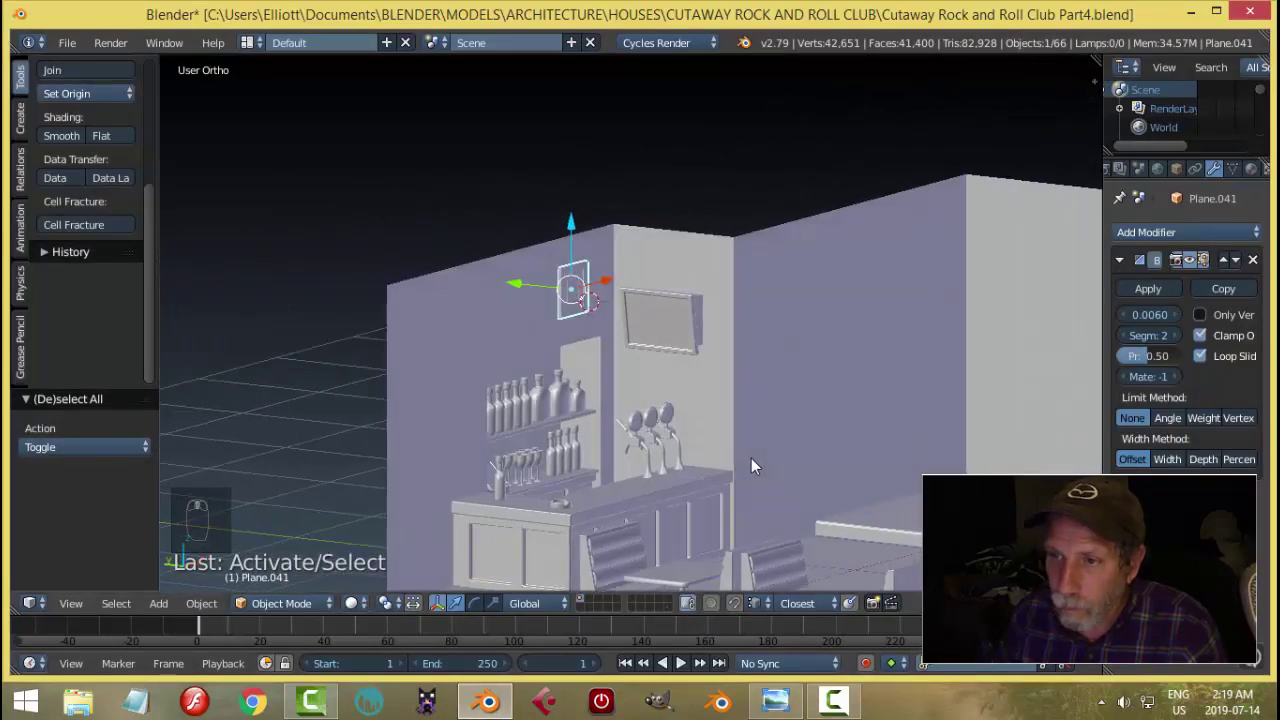
{"action": "scroll", "coordinate": [641, 404], "scroll_direction": "up", "scroll_amount": 3}
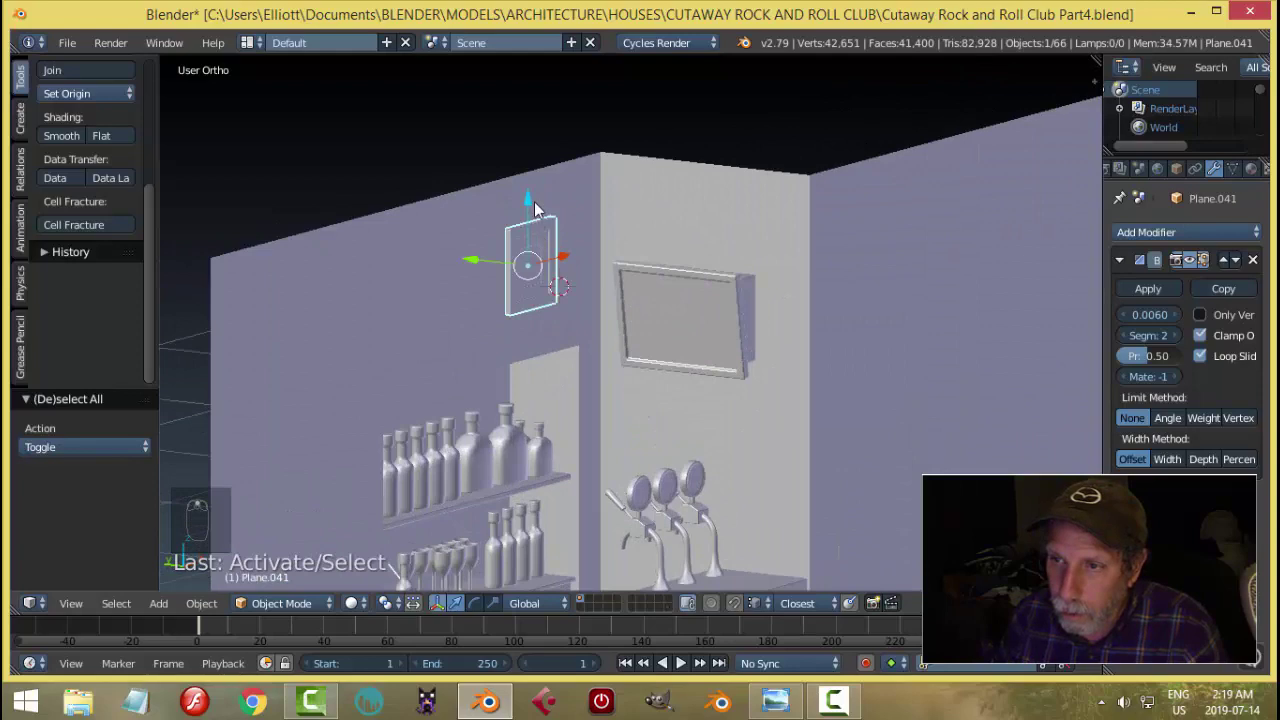
{"action": "left_click_drag", "start_coordinate": [529, 200], "coordinate": [533, 212]}
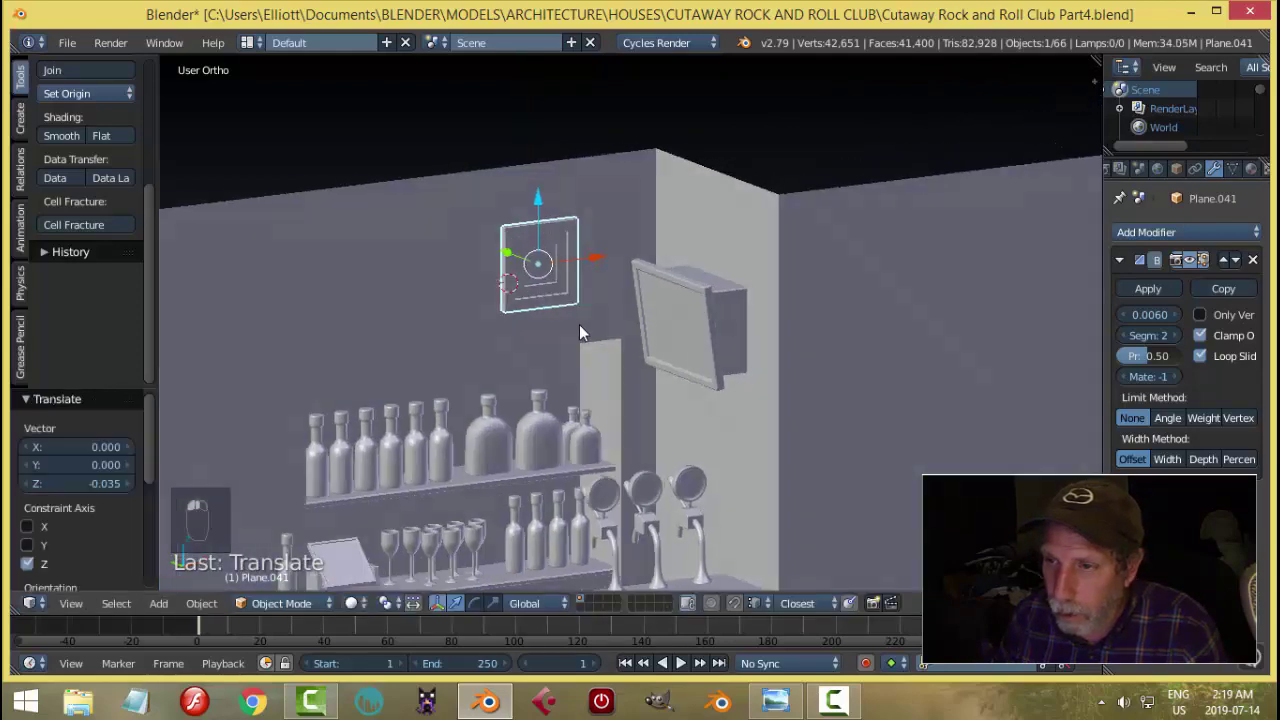
Compare the frame with the reference image, scale it to about 0.872 and narrow it slightly along X.
{"action": "left_click", "coordinate": [778, 700]}
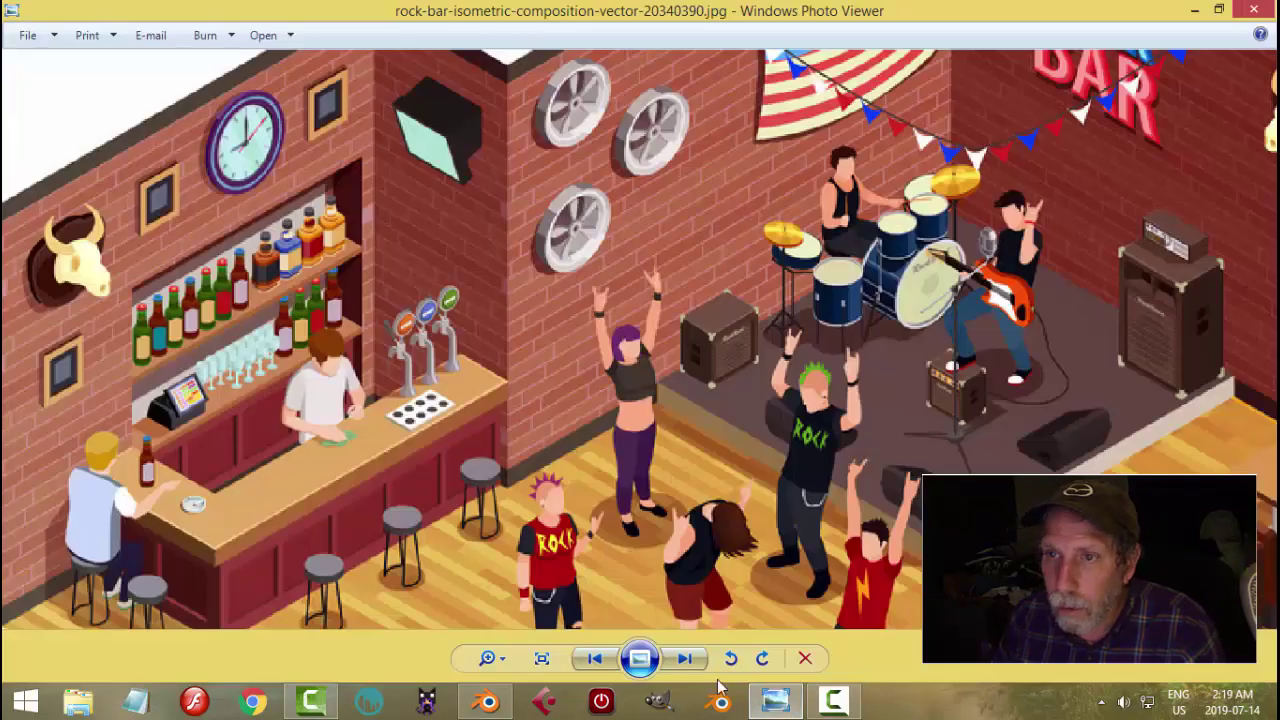
{"action": "left_click", "coordinate": [489, 702]}
{"action": "key", "text": "s"}
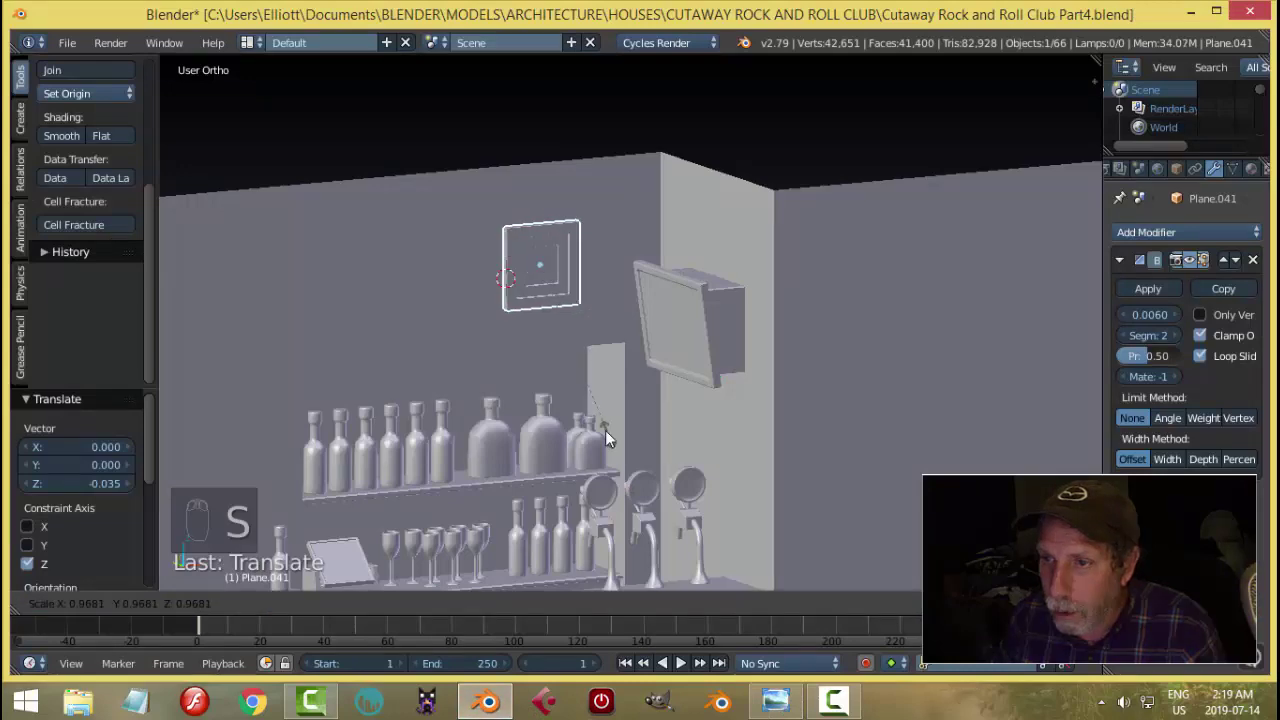
{"action": "left_click", "coordinate": [599, 418]}
{"action": "key", "text": "s"}
{"action": "key", "text": "x"}
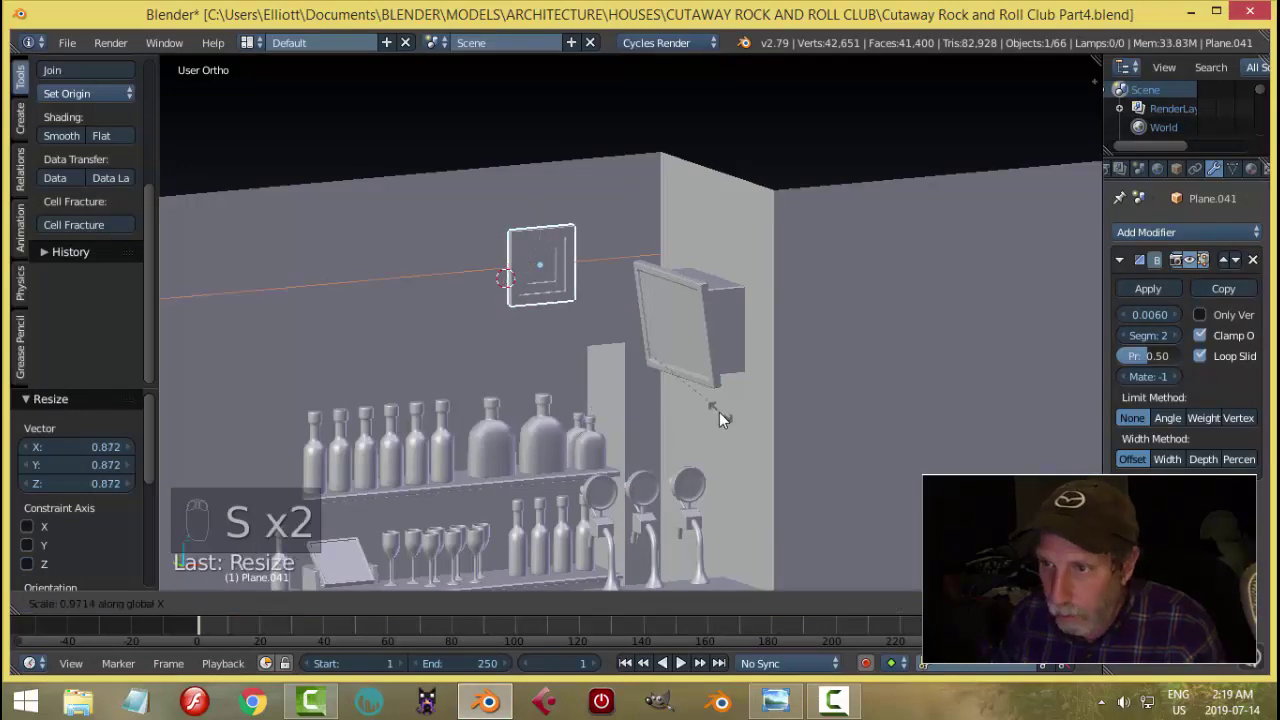
{"action": "left_click", "coordinate": [698, 410]}
{"action": "key", "text": "a"}
{"action": "scroll", "coordinate": [628, 403], "scroll_direction": "down", "scroll_amount": 3}
{"action": "middle_click_drag", "start_coordinate": [610, 403], "coordinate": [590, 445]}
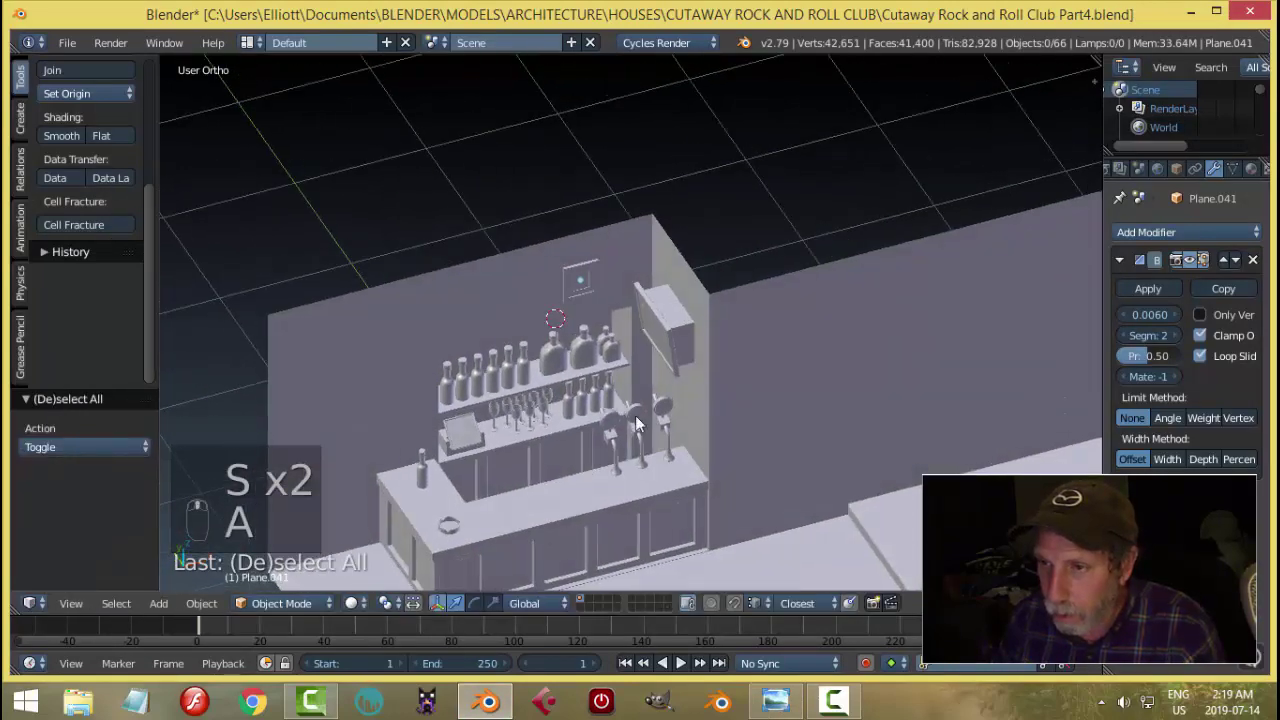
Isolate the picture frame, delete its hidden back face in Edit Mode and unhide all other objects.
{"action": "scroll", "coordinate": [572, 281], "scroll_direction": "up", "scroll_amount": 3}
{"action": "right_click", "coordinate": [570, 283]}
{"action": "middle_click_drag", "start_coordinate": [570, 283], "coordinate": [668, 393]}
{"action": "scroll", "coordinate": [484, 308], "scroll_direction": "up", "scroll_amount": 3}
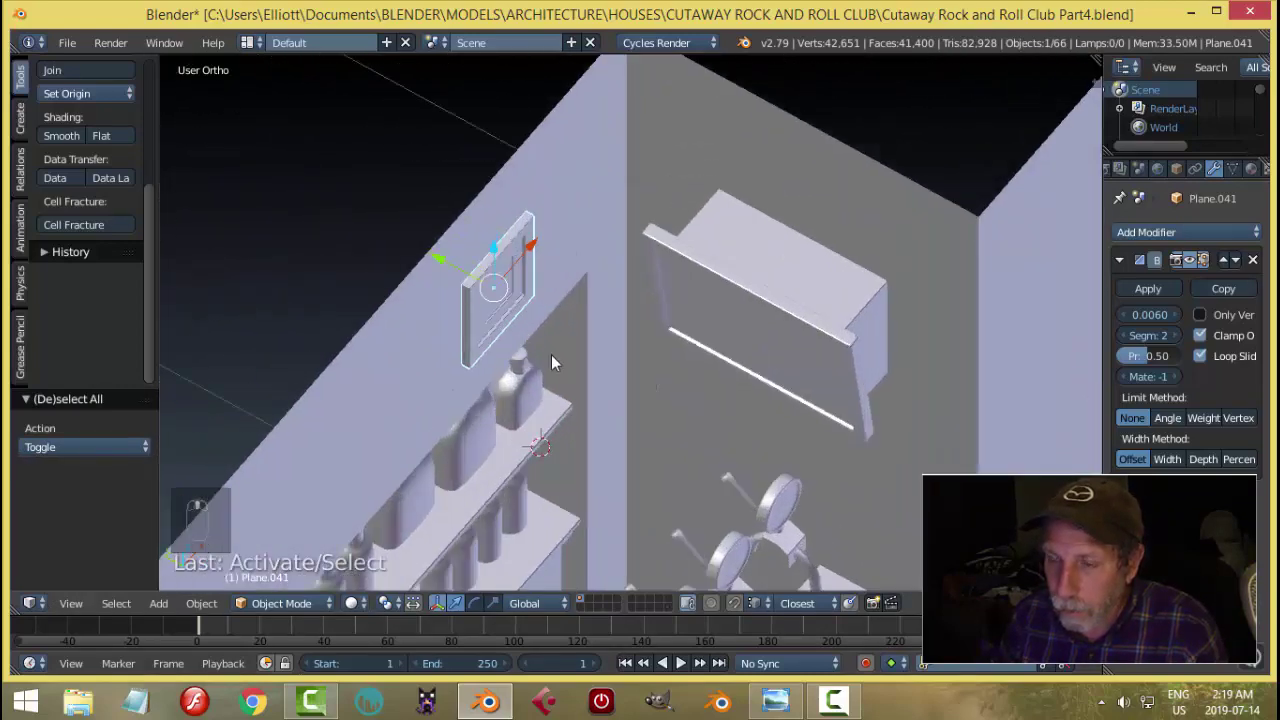
{"action": "key", "text": "shift+h"}
{"action": "middle_click_drag", "start_coordinate": [554, 358], "coordinate": [585, 346]}
{"action": "key", "text": "Tab"}
{"action": "left_click", "coordinate": [765, 323]}
{"action": "right_click", "coordinate": [651, 357]}
{"action": "key", "text": "x"}
{"action": "left_click", "coordinate": [585, 346]}
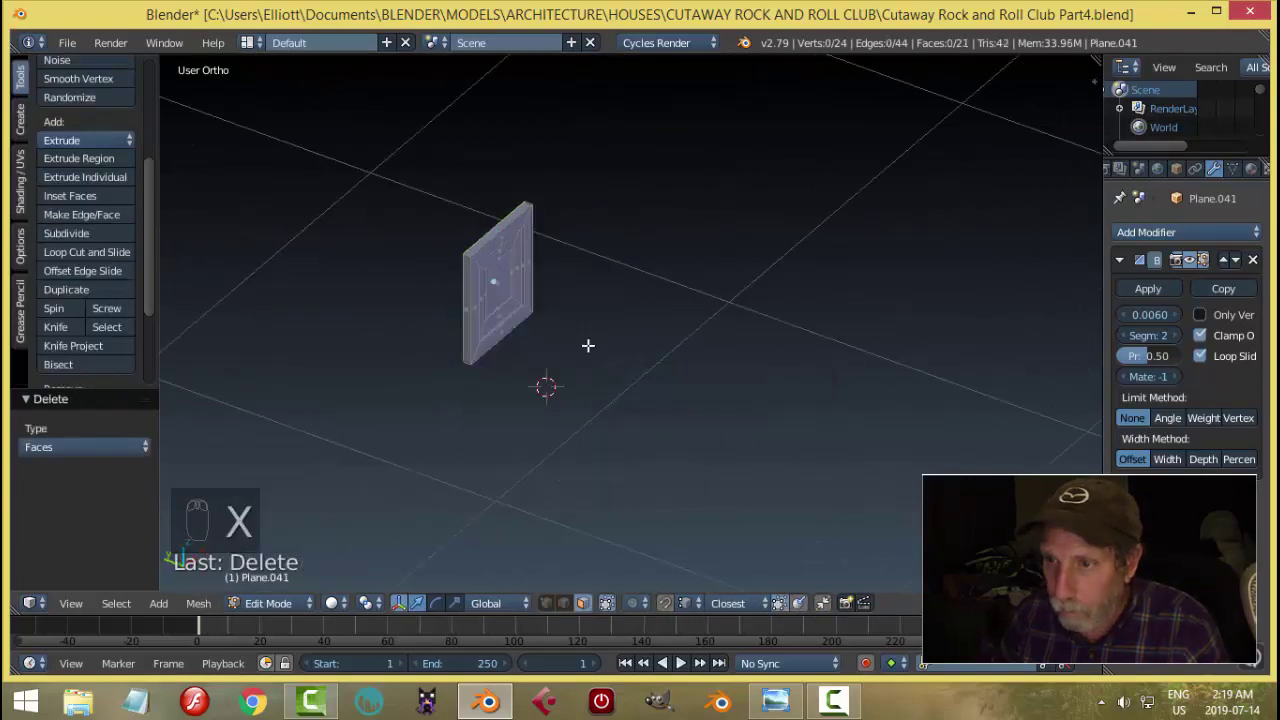
{"action": "key", "text": "Tab"}
{"action": "key", "text": "alt+h"}
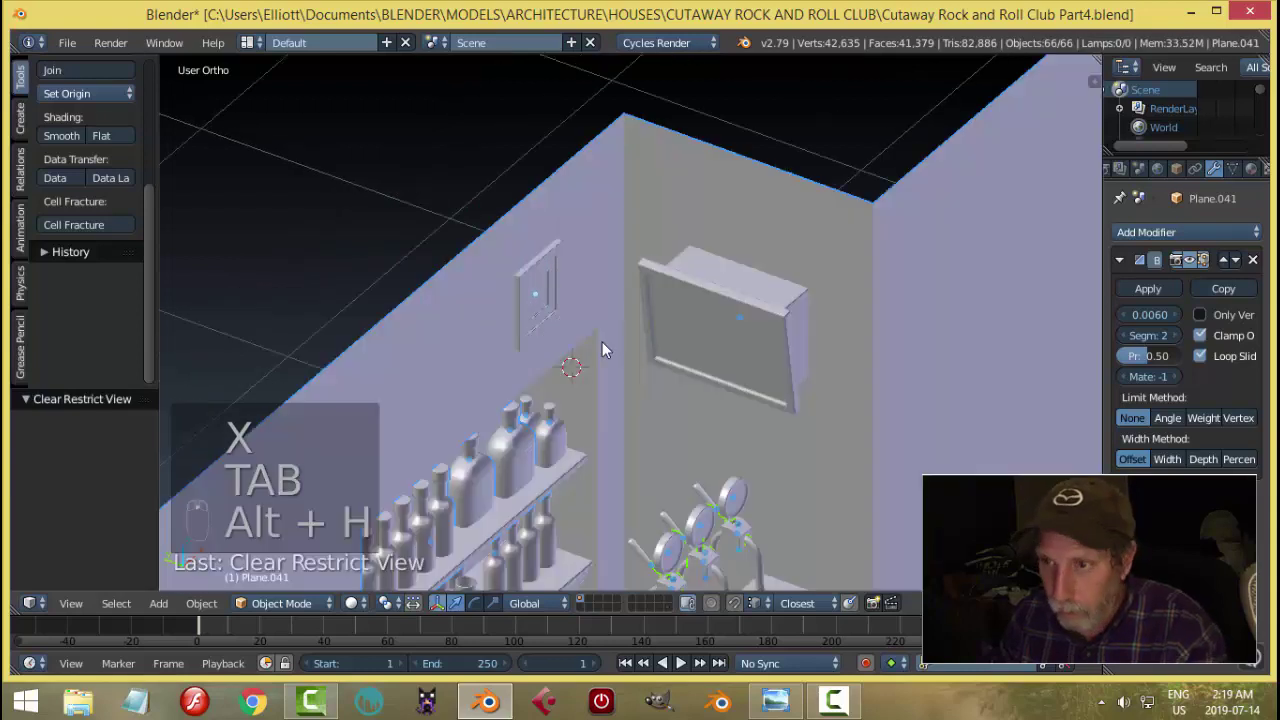
Select only the picture frame and shift it about 0.002 along Y to sit against the wall.
{"action": "key", "text": "a"}
{"action": "right_click", "coordinate": [524, 294]}
{"action": "right_click", "coordinate": [556, 284]}
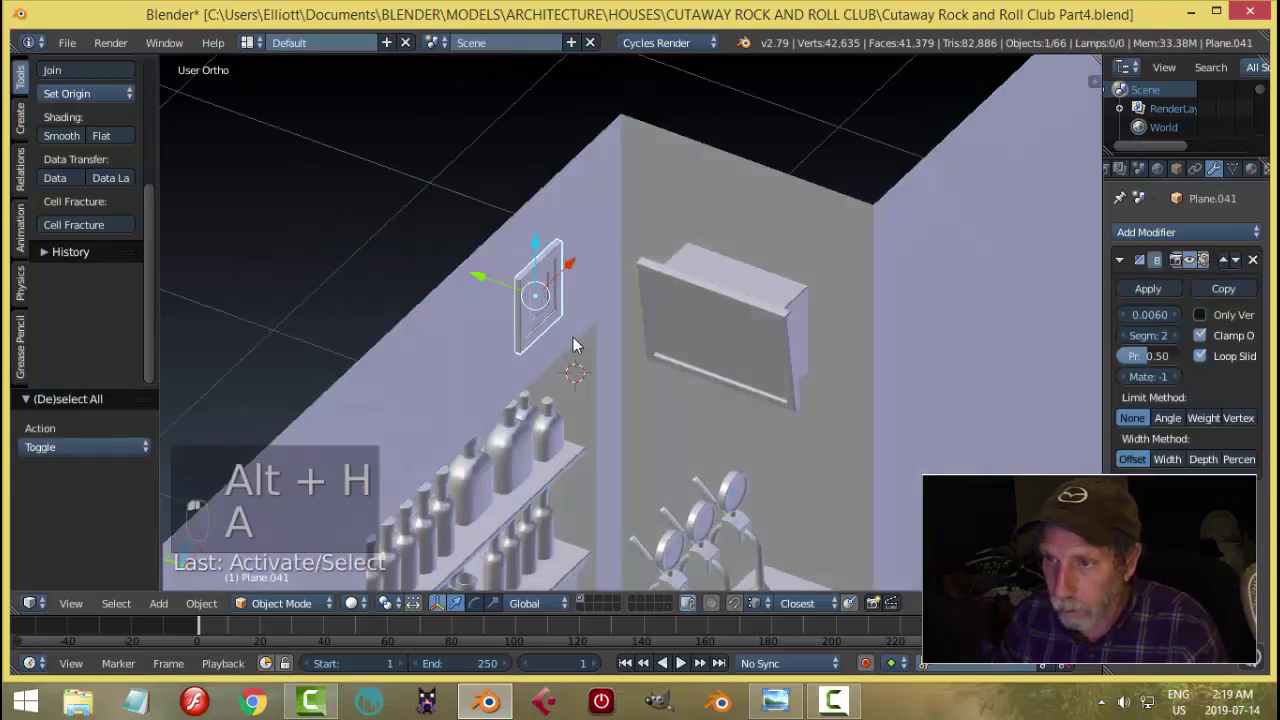
{"action": "middle_click_drag", "start_coordinate": [574, 338], "coordinate": [605, 365]}
{"action": "scroll", "coordinate": [568, 337], "scroll_direction": "up", "scroll_amount": 2}
{"action": "left_click_drag", "start_coordinate": [428, 293], "coordinate": [426, 291]}
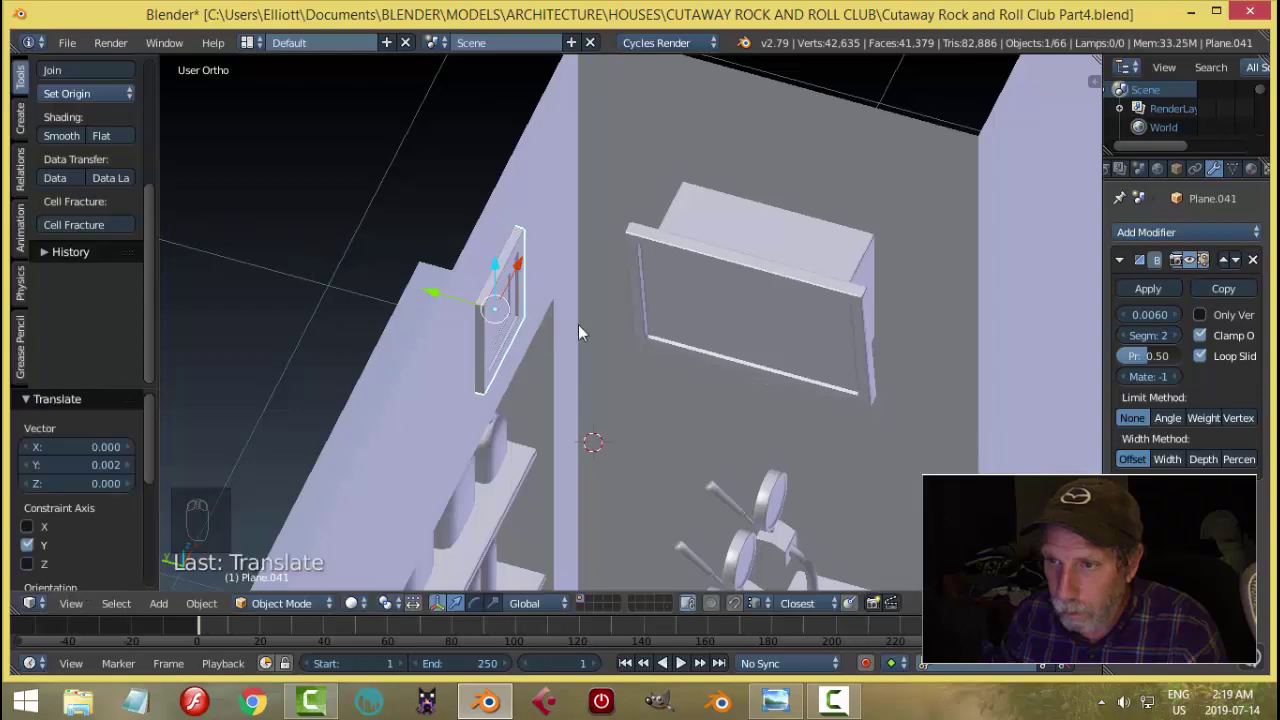
{"action": "scroll", "coordinate": [600, 330], "scroll_direction": "down", "scroll_amount": 6}
{"action": "key", "text": "a"}
{"action": "middle_click_drag", "start_coordinate": [650, 318], "coordinate": [595, 290]}
Move the picture frame about 0.149 along X, closer to the wall-mounted screen.
{"action": "right_click", "coordinate": [584, 335]}
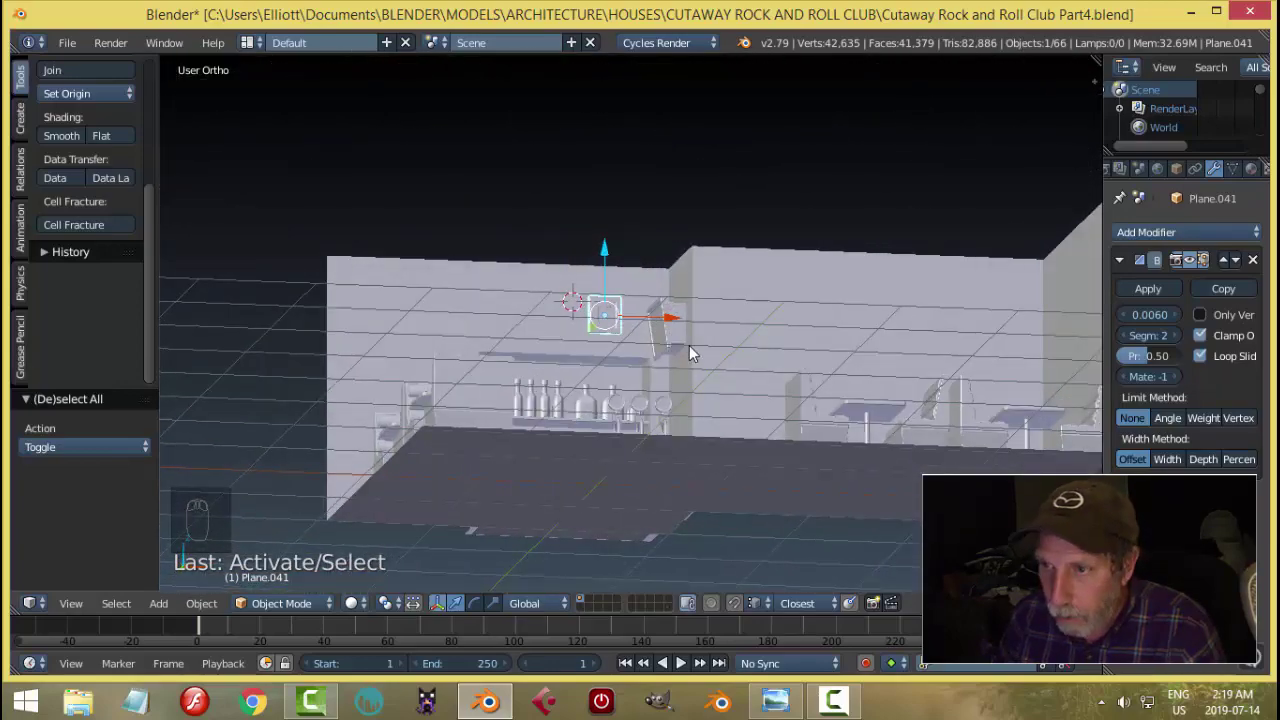
{"action": "scroll", "coordinate": [675, 340], "scroll_direction": "up", "scroll_amount": 2}
{"action": "middle_click_drag", "start_coordinate": [675, 340], "coordinate": [657, 367]}
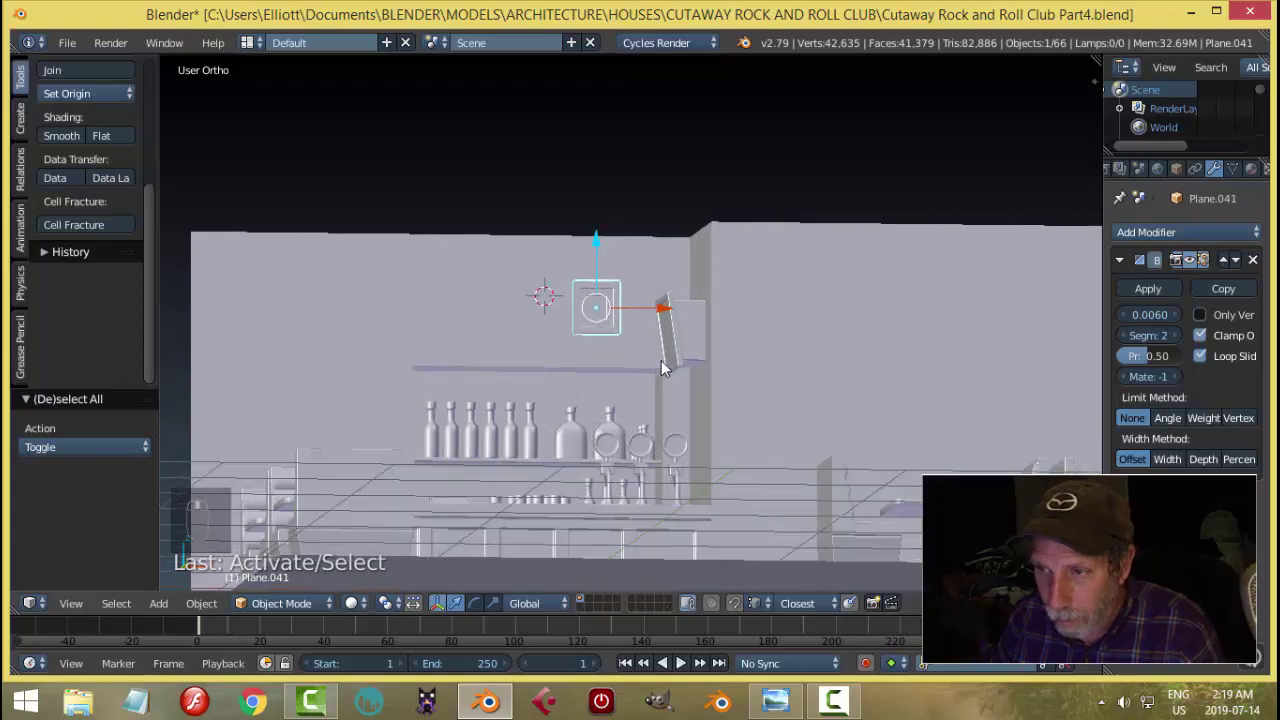
{"action": "left_click_drag", "start_coordinate": [660, 308], "coordinate": [675, 326]}
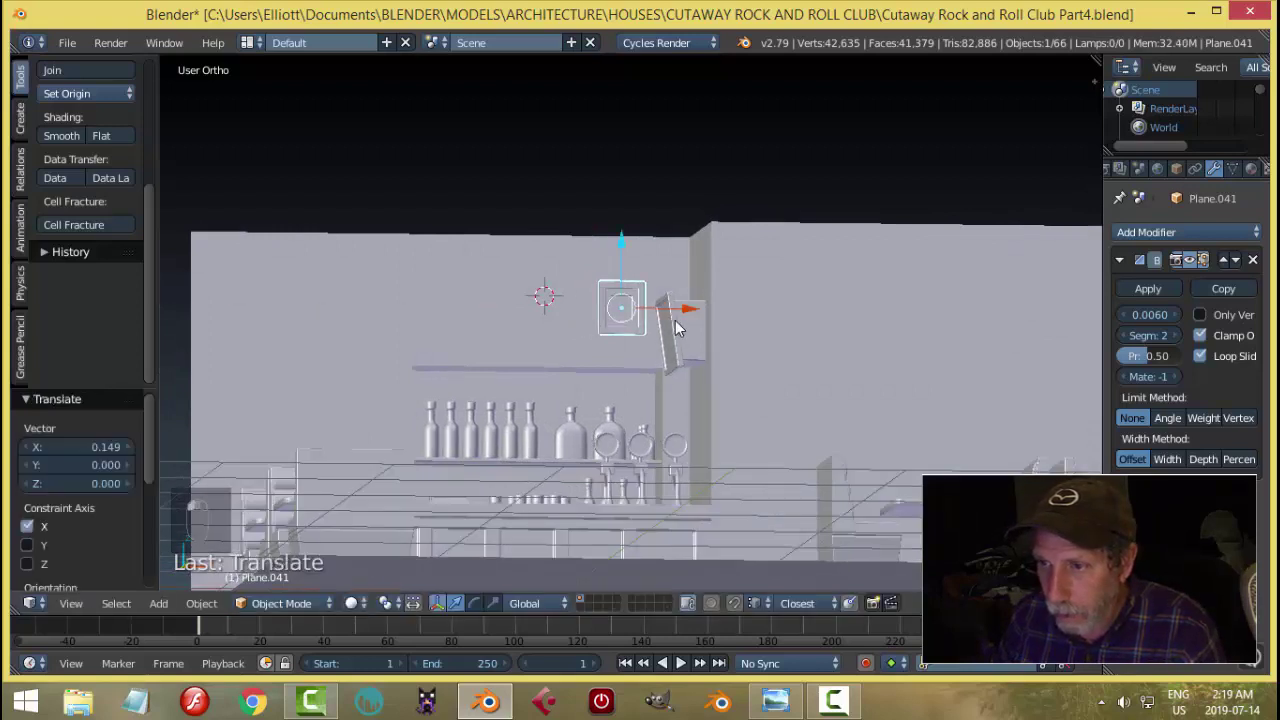
Duplicate the picture frame and move the copy about 1.038 along negative X over the bottle shelf.
{"action": "key", "text": "shift+d"}
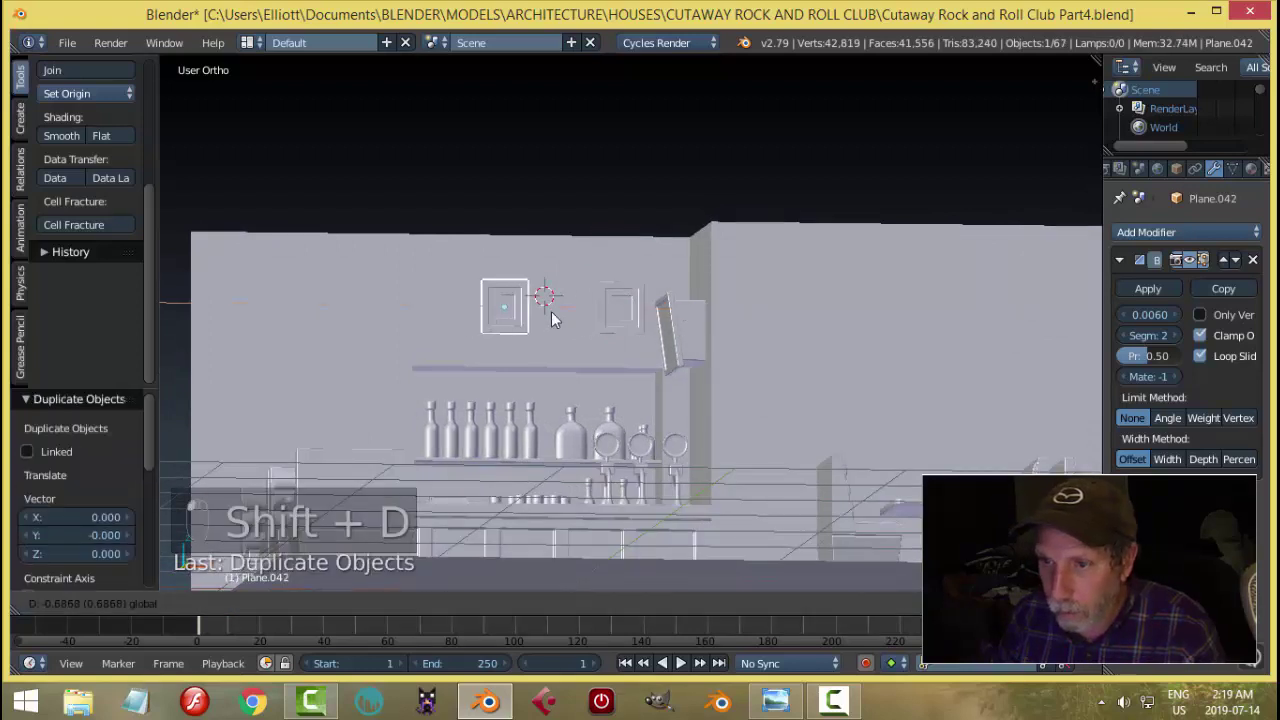
{"action": "left_click_drag", "start_coordinate": [511, 319], "coordinate": [511, 319]}
{"action": "scroll", "coordinate": [488, 352], "scroll_direction": "down", "scroll_amount": 2}
{"action": "middle_click_drag", "start_coordinate": [488, 352], "coordinate": [507, 368]}
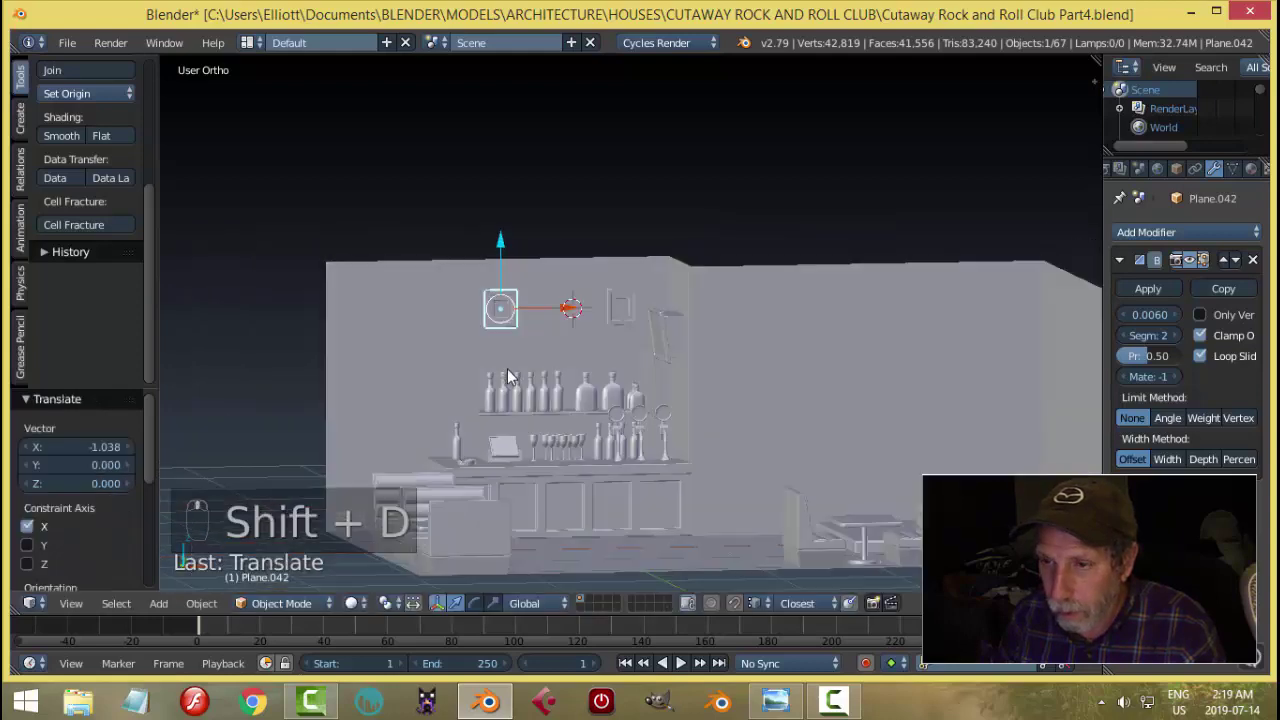
Duplicate the second frame about 0.578 further along negative X and lower the copy about 0.63 beside the shelves.
{"action": "key", "text": "shift+d"}
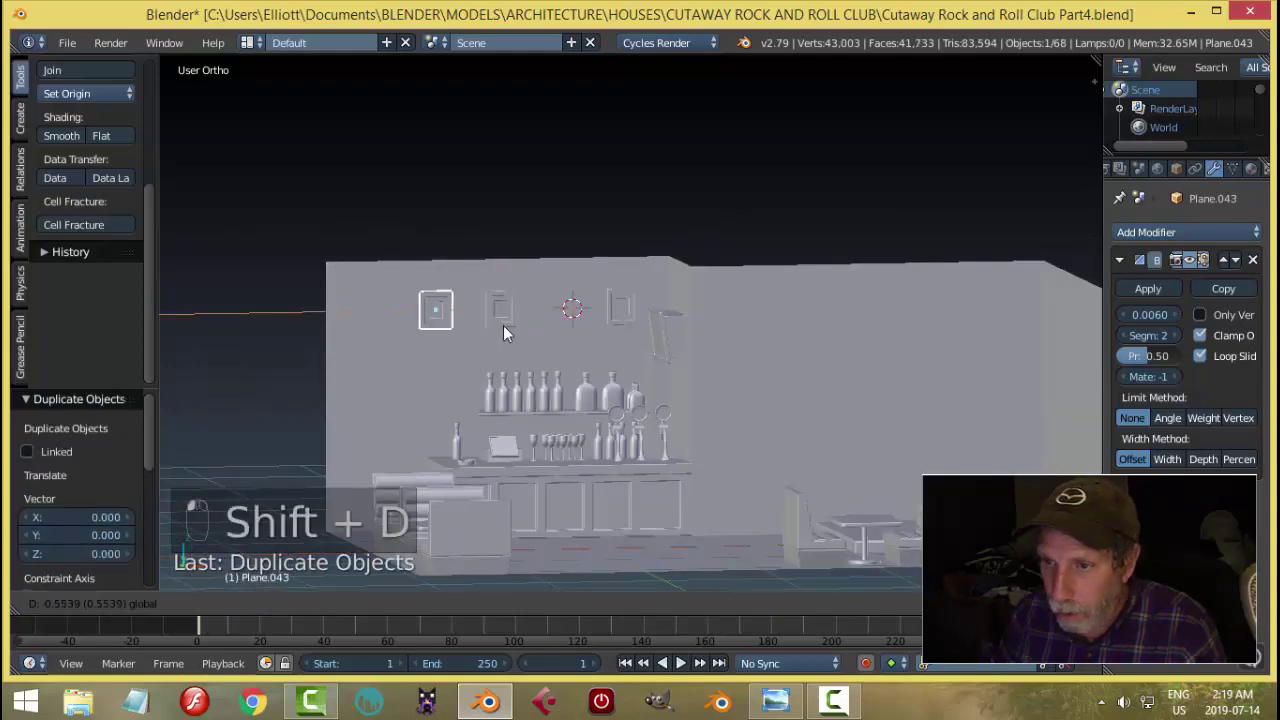
{"action": "left_click", "coordinate": [503, 325]}
{"action": "middle_click_drag", "start_coordinate": [558, 365], "coordinate": [480, 350]}
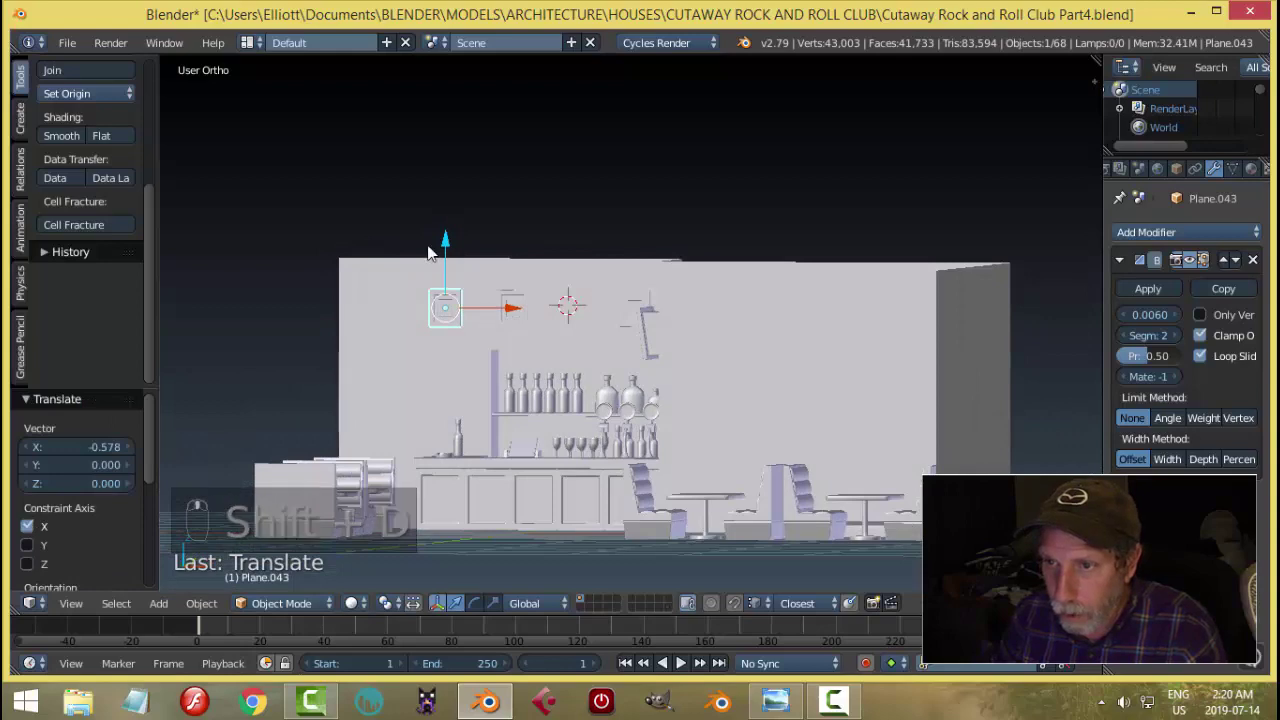
{"action": "key", "text": "g"}
{"action": "key", "text": "z"}
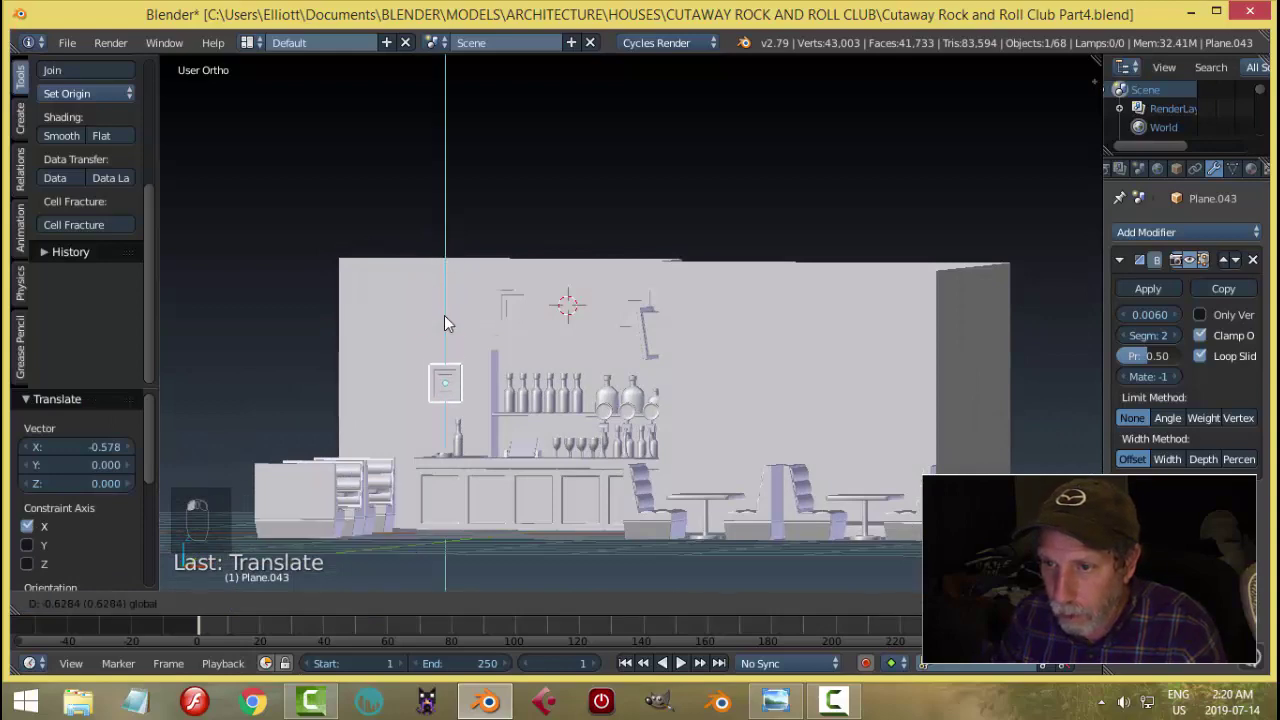
{"action": "left_click", "coordinate": [447, 318]}
{"action": "middle_click_drag", "start_coordinate": [447, 318], "coordinate": [559, 418]}
{"action": "key", "text": "a"}
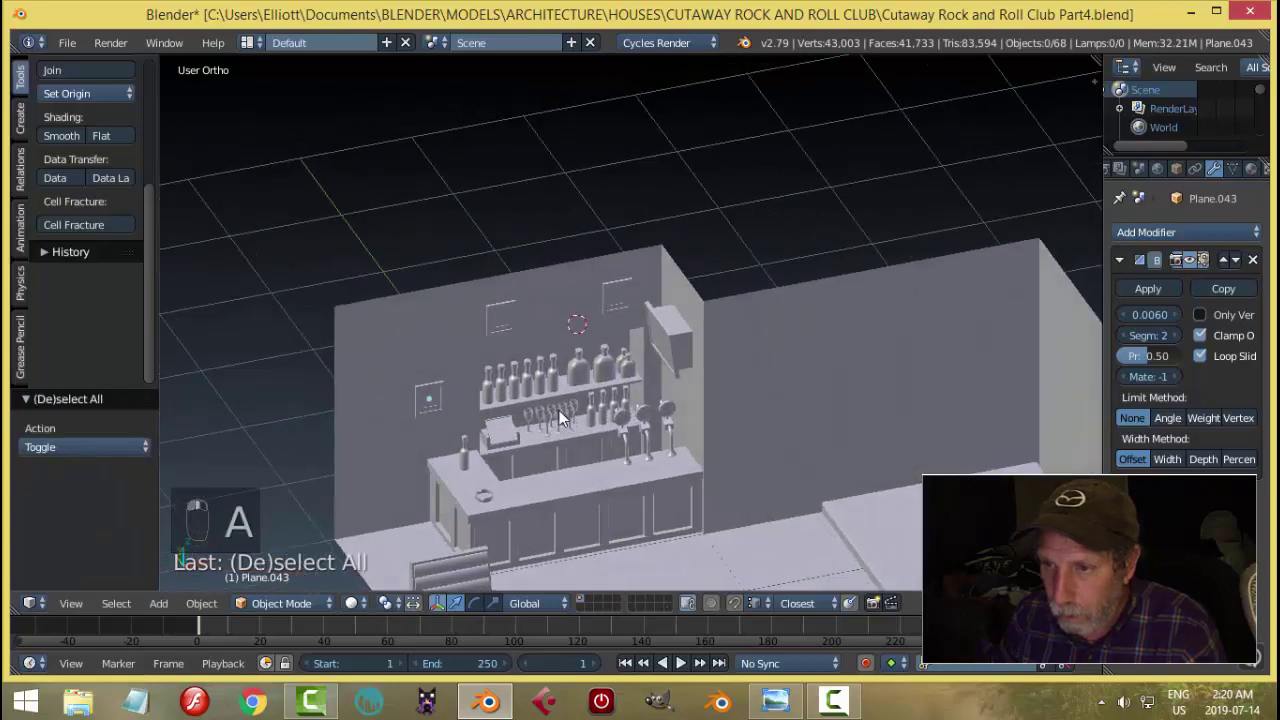
Compare the placement of the three frames and the bar details with the reference image.
{"action": "key", "text": "alt+Tab"}
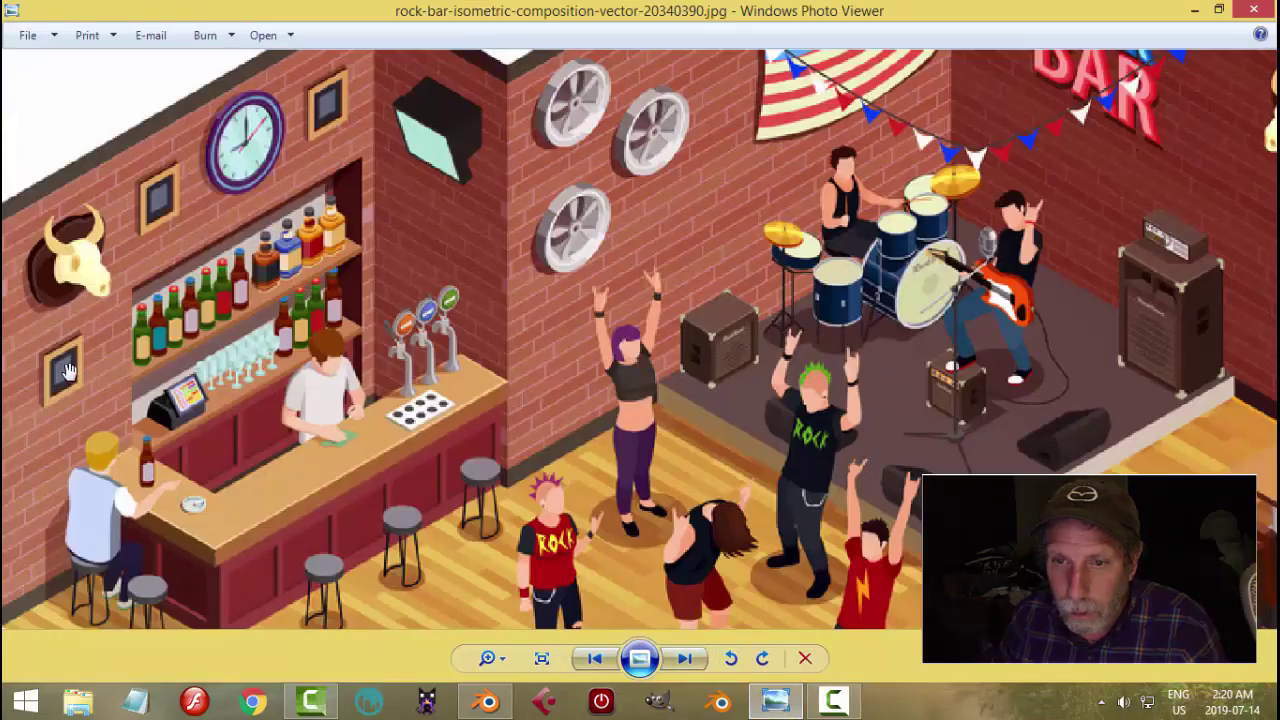
{"action": "left_click", "coordinate": [463, 698]}
{"action": "middle_click_drag", "start_coordinate": [538, 428], "coordinate": [498, 409]}
{"action": "left_click", "coordinate": [774, 702]}
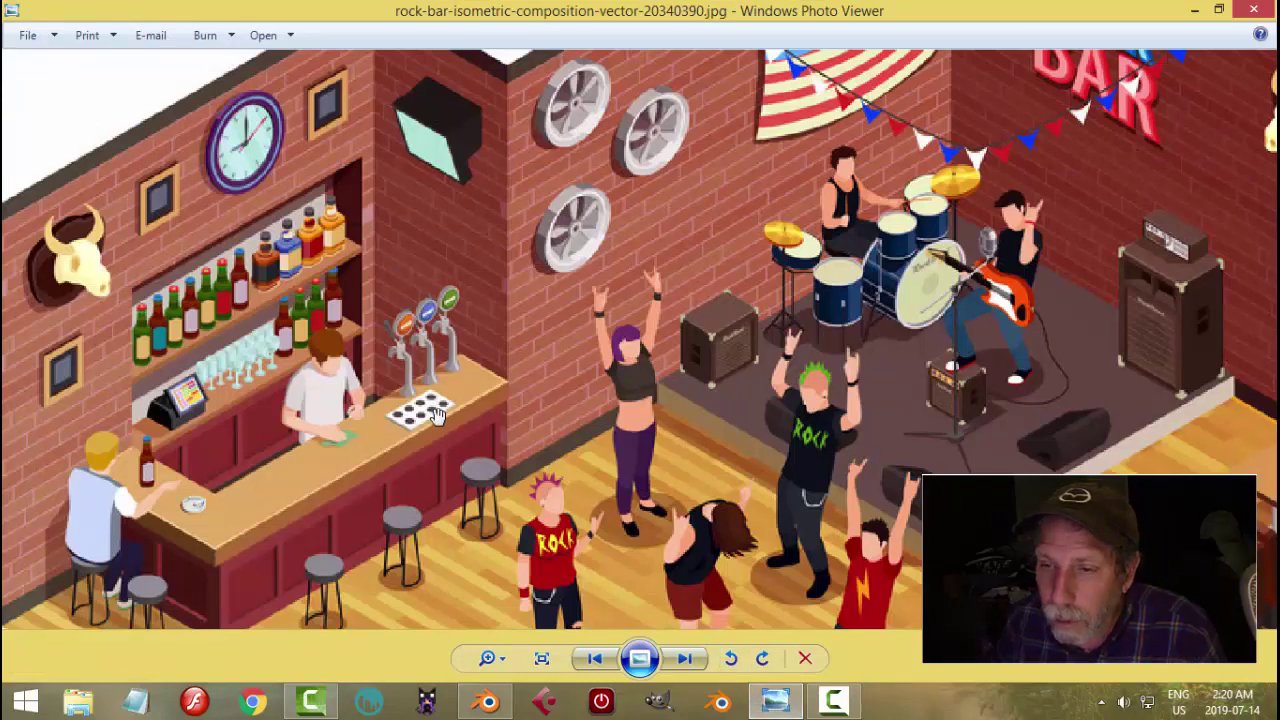
{"action": "left_click", "coordinate": [487, 702]}
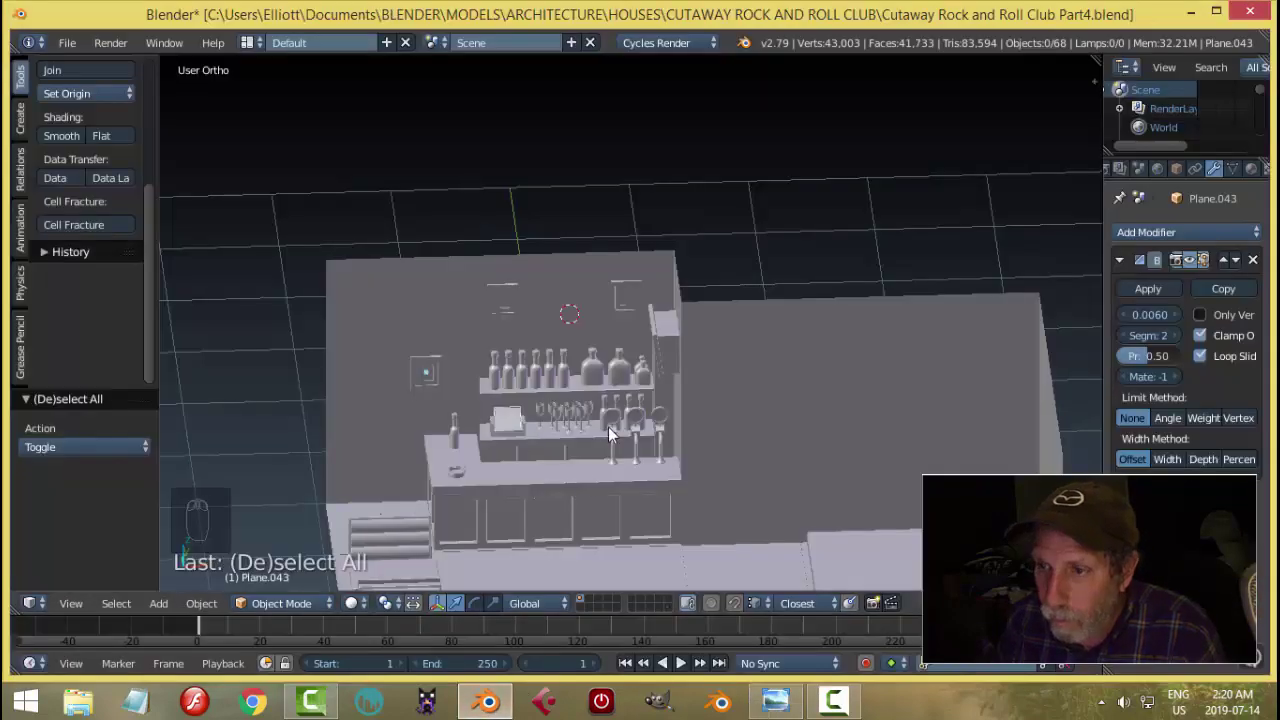
Frame the bar corner in the viewport and make an OpenGL render of it.
{"action": "middle_click_drag", "start_coordinate": [608, 426], "coordinate": [701, 407]}
{"action": "scroll", "coordinate": [701, 407], "scroll_direction": "up", "scroll_amount": 5}
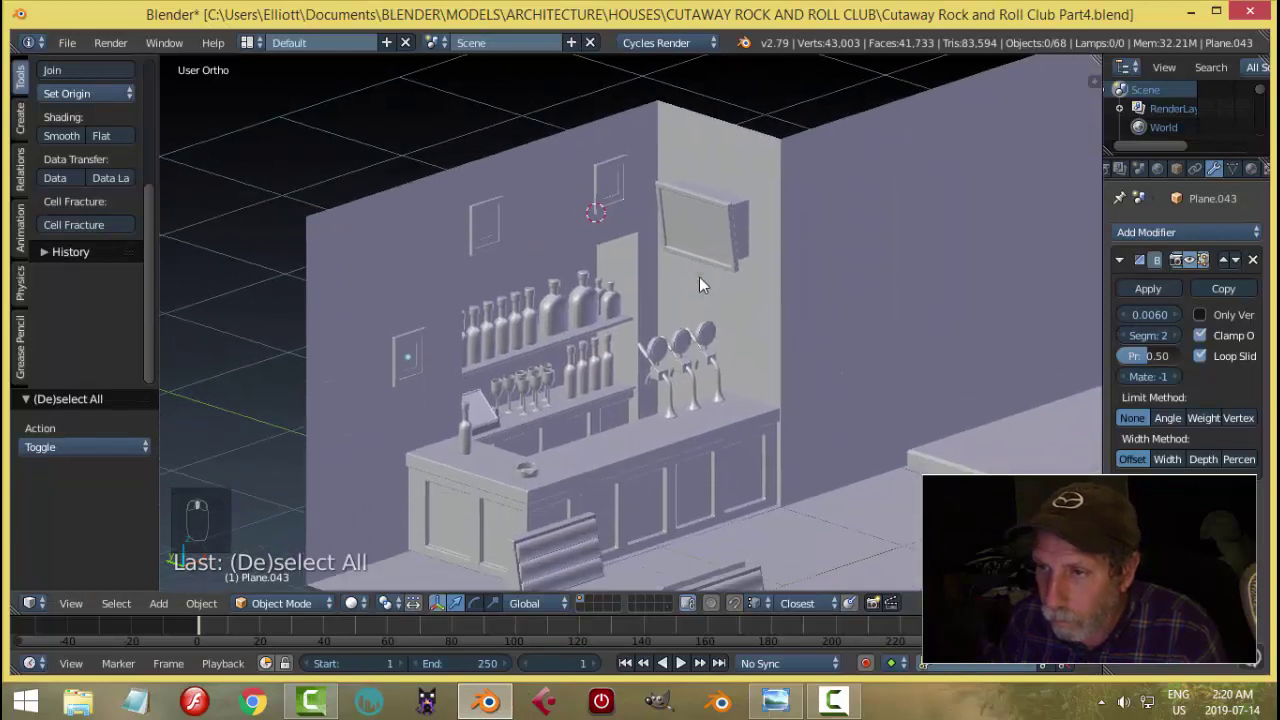
{"action": "middle_click_drag", "start_coordinate": [689, 316], "coordinate": [713, 321]}
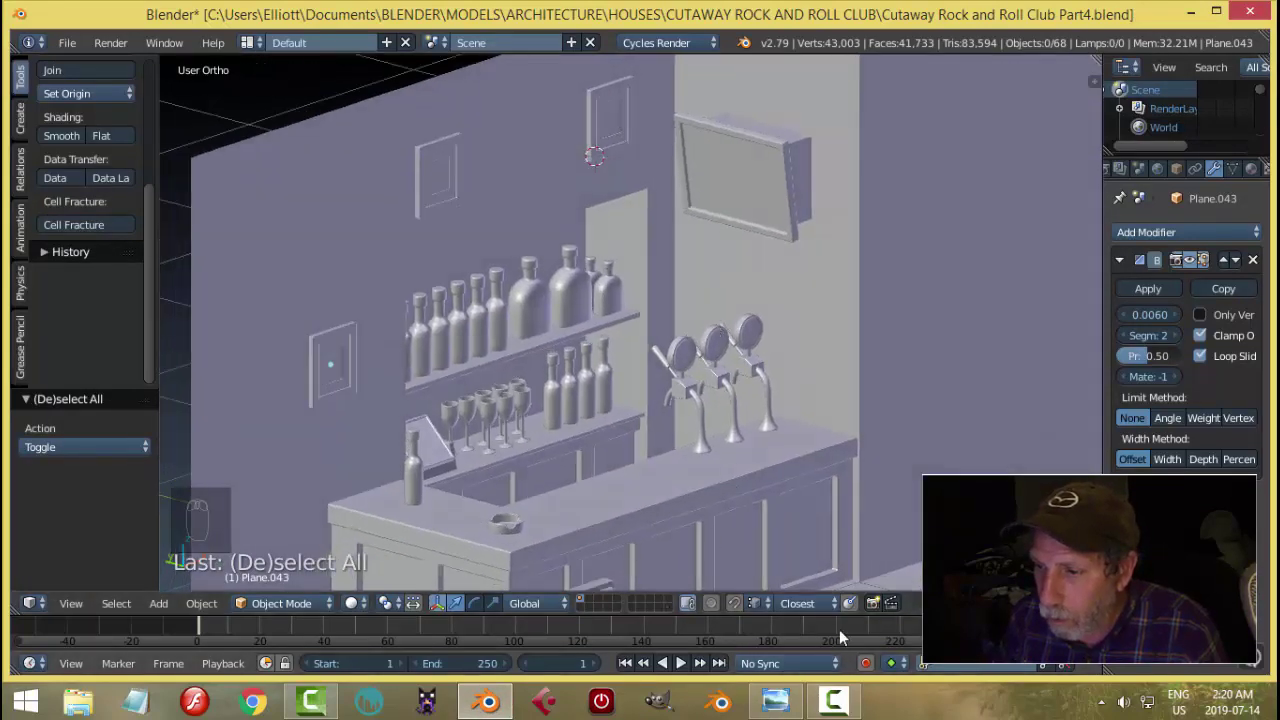
{"action": "left_click", "coordinate": [870, 603]}
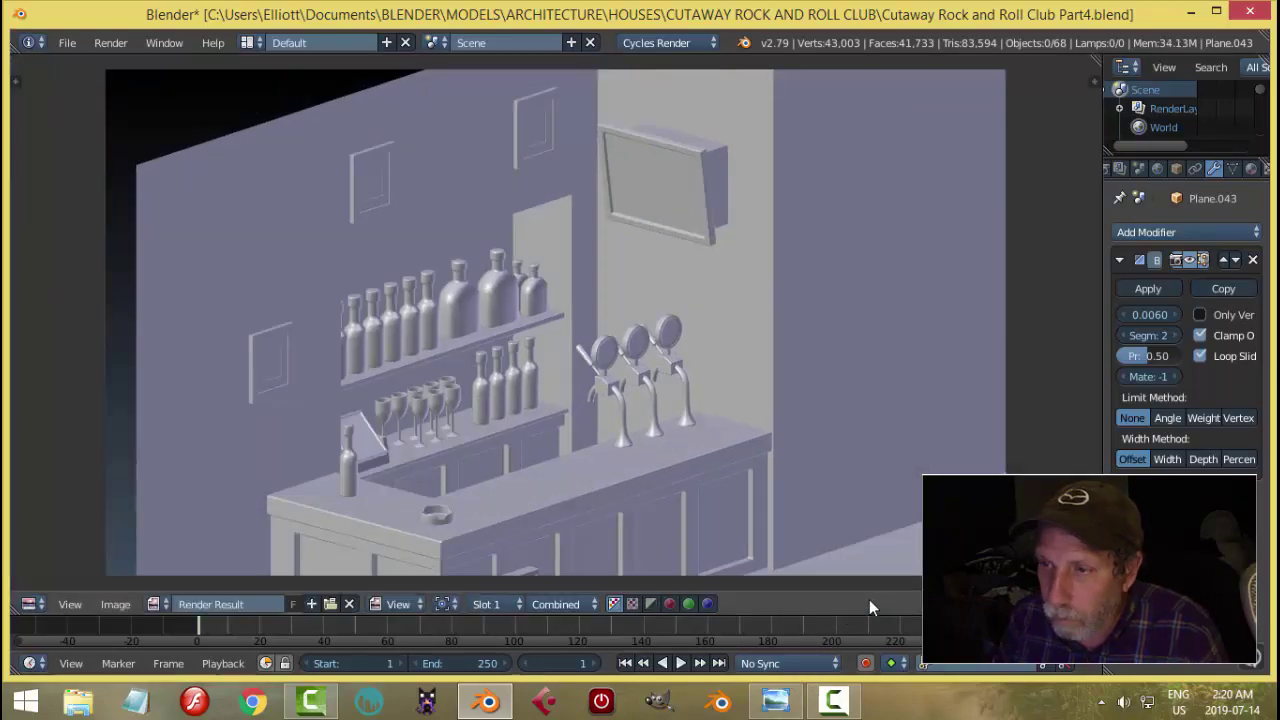